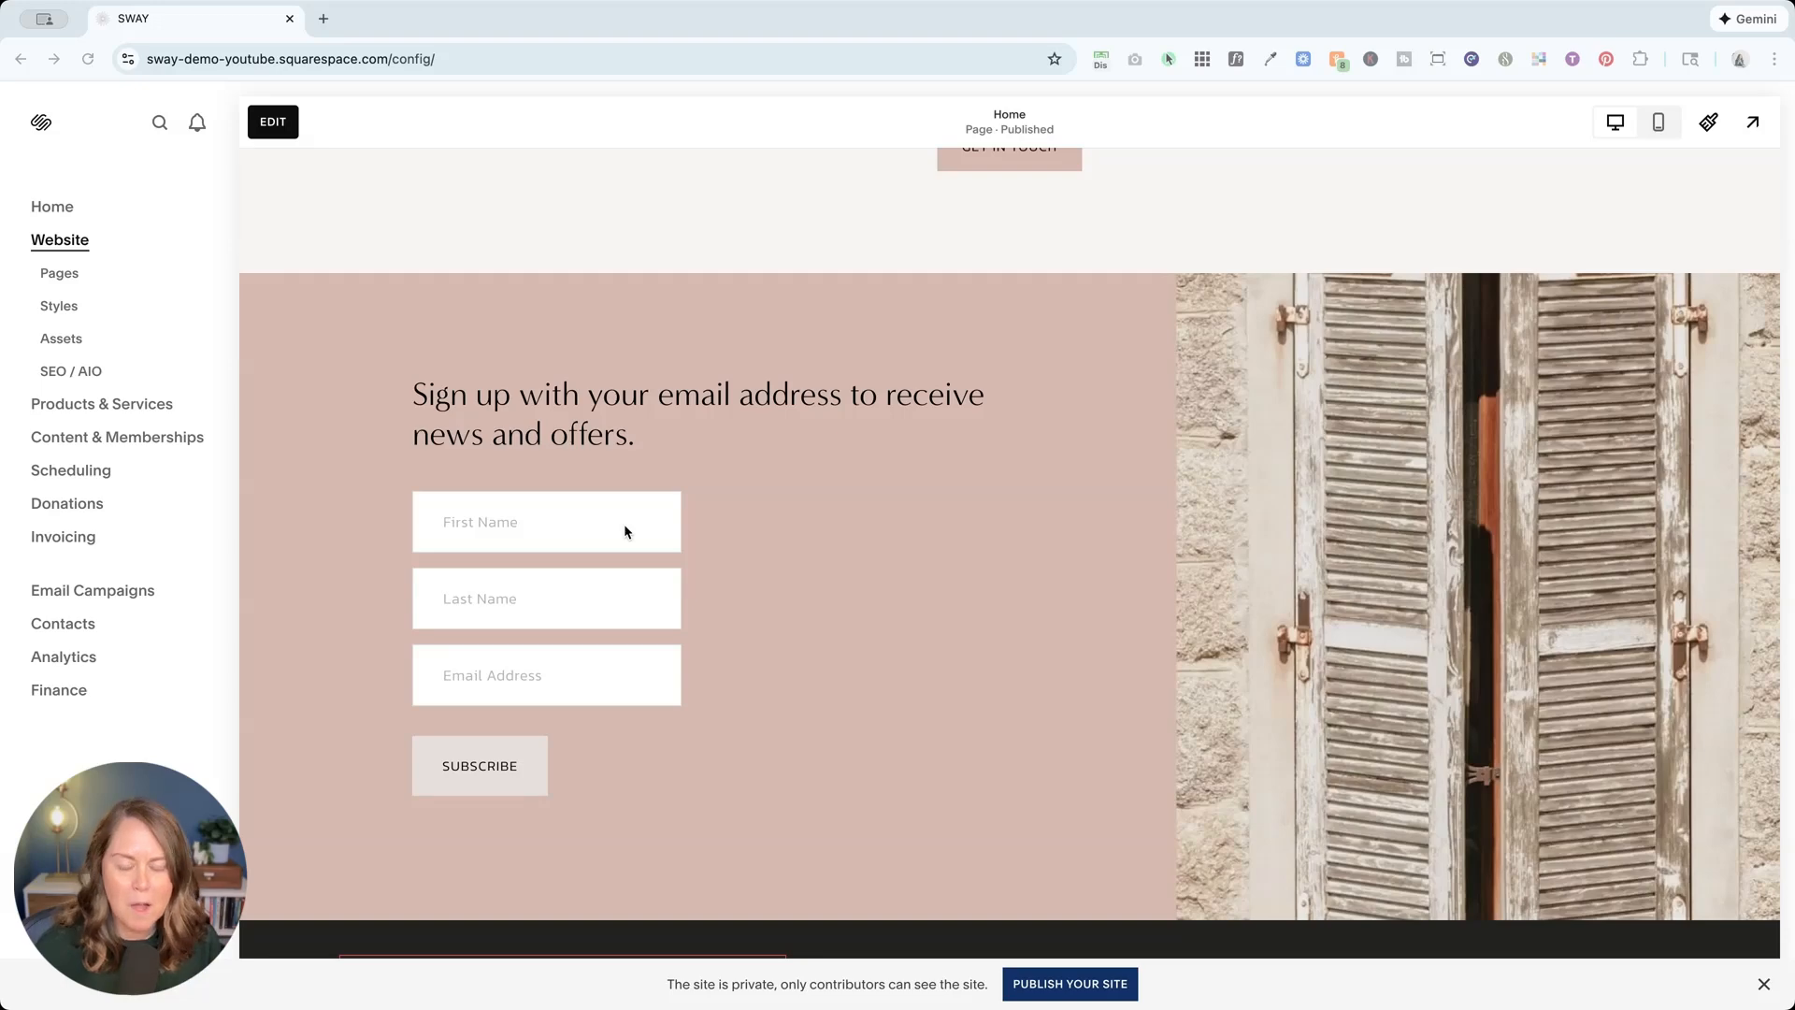
Step: Add a Footer layout section with an email signup form above the dark site footer
scroll(624, 532, "down", 3)
scroll(645, 529, "up", 10)
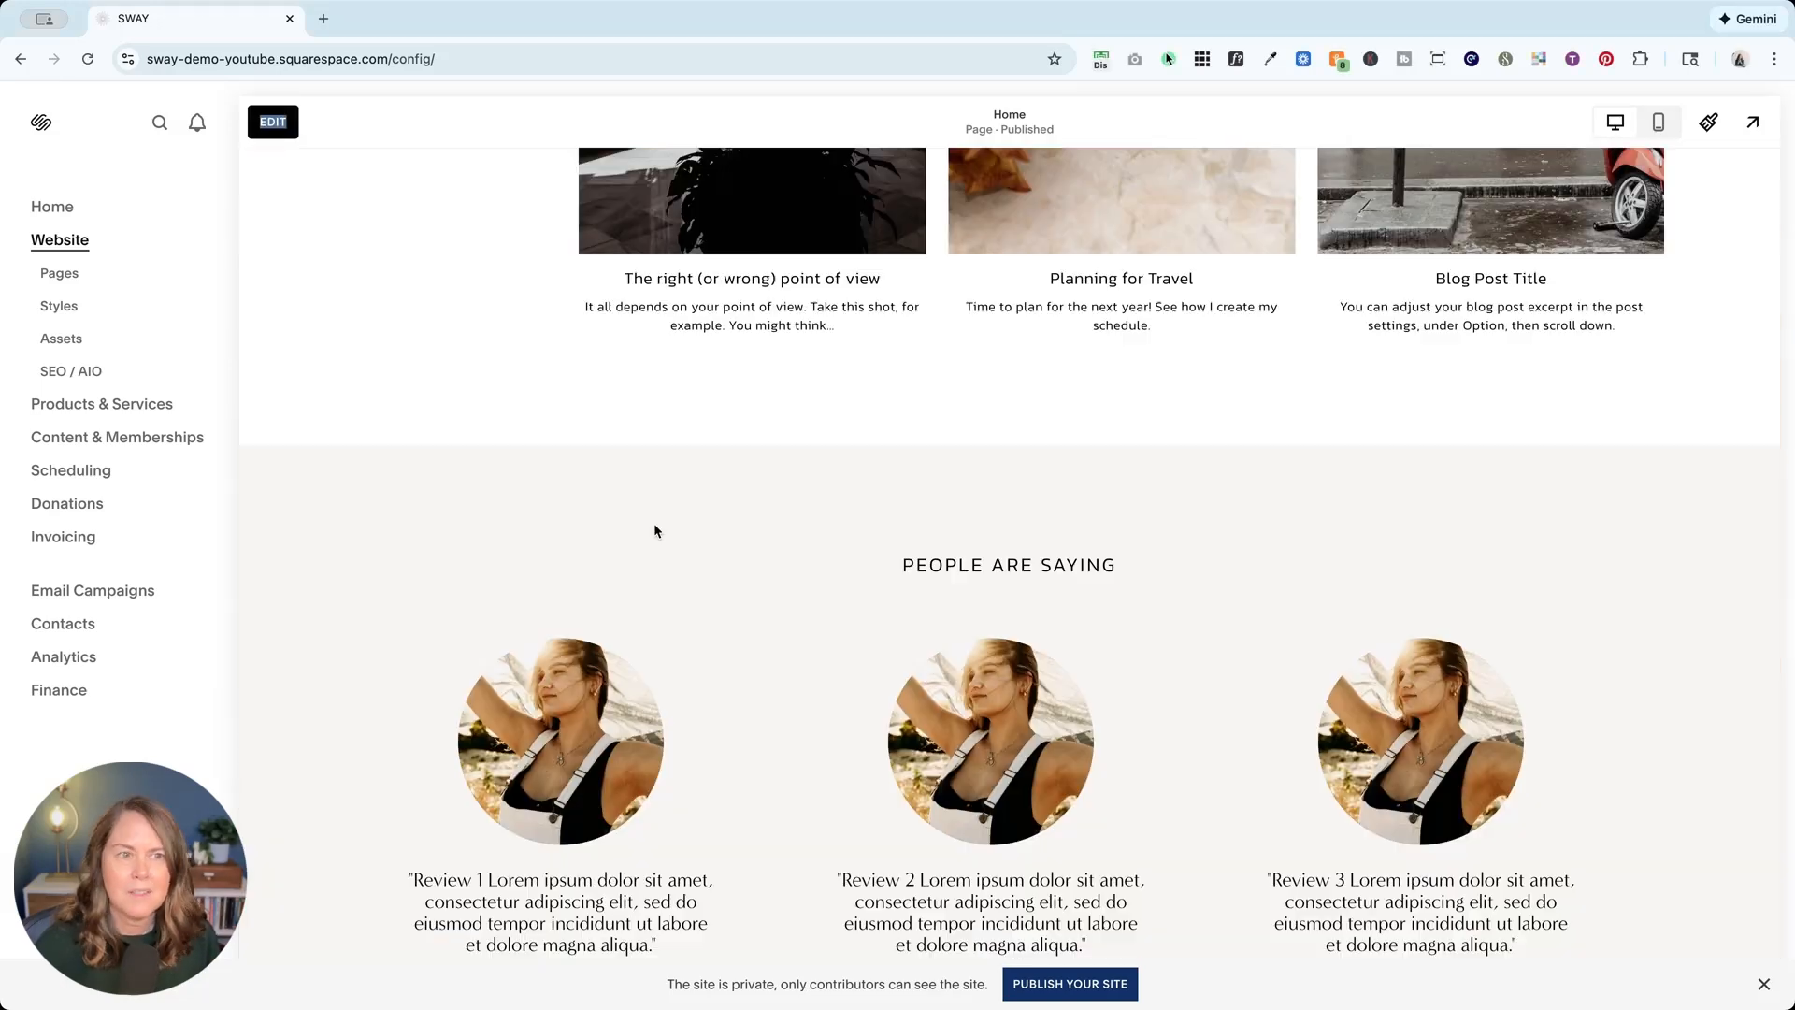
left_click(278, 122)
scroll(662, 486, "down", 10)
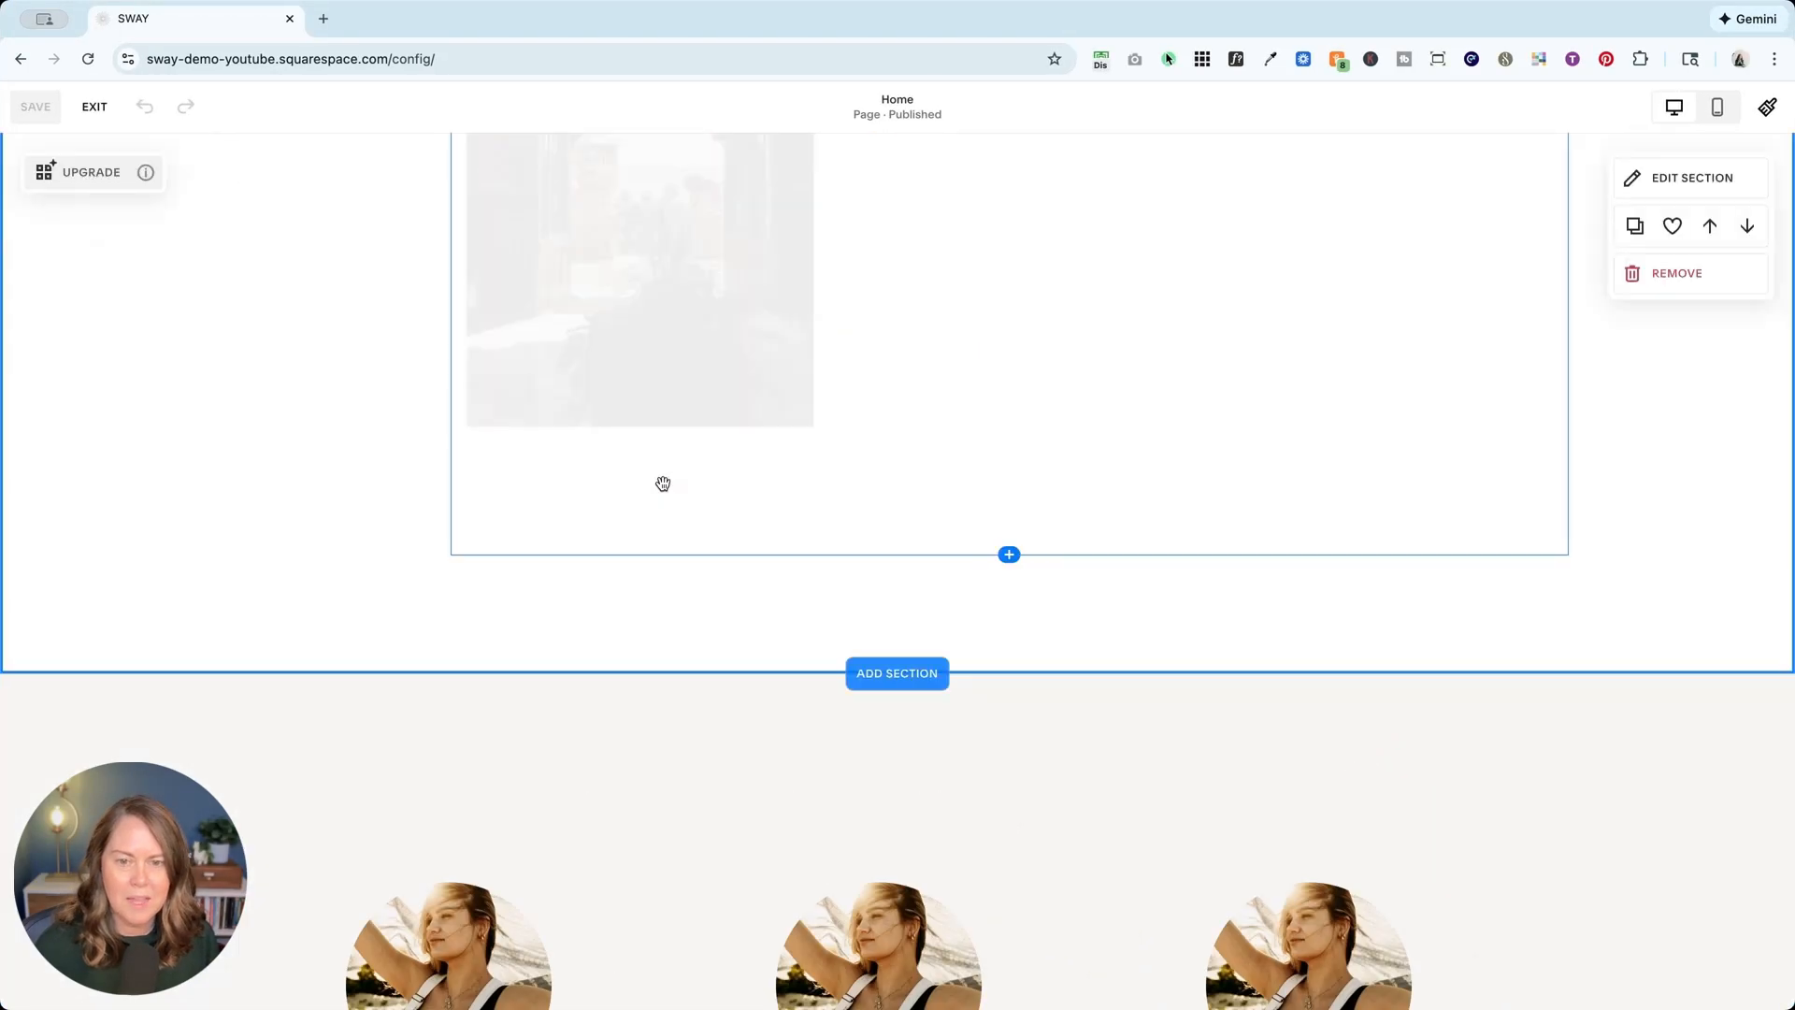
scroll(665, 491, "down", 3)
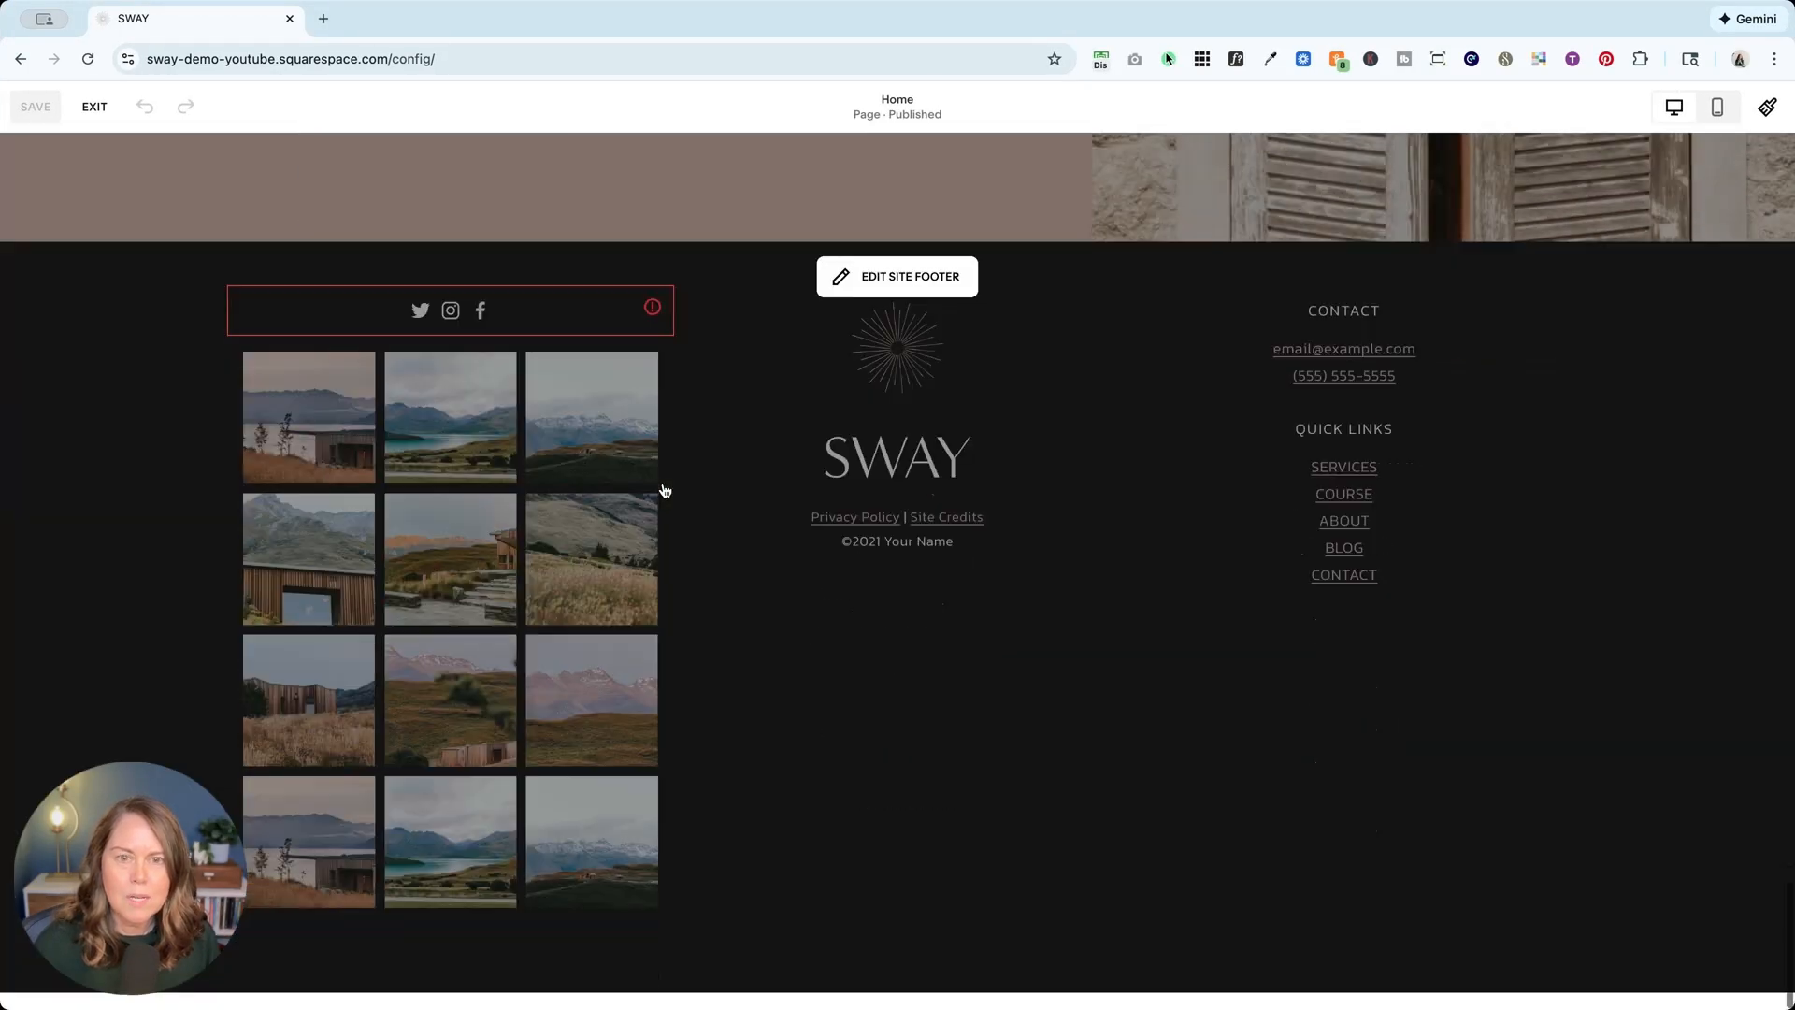
left_click(915, 279)
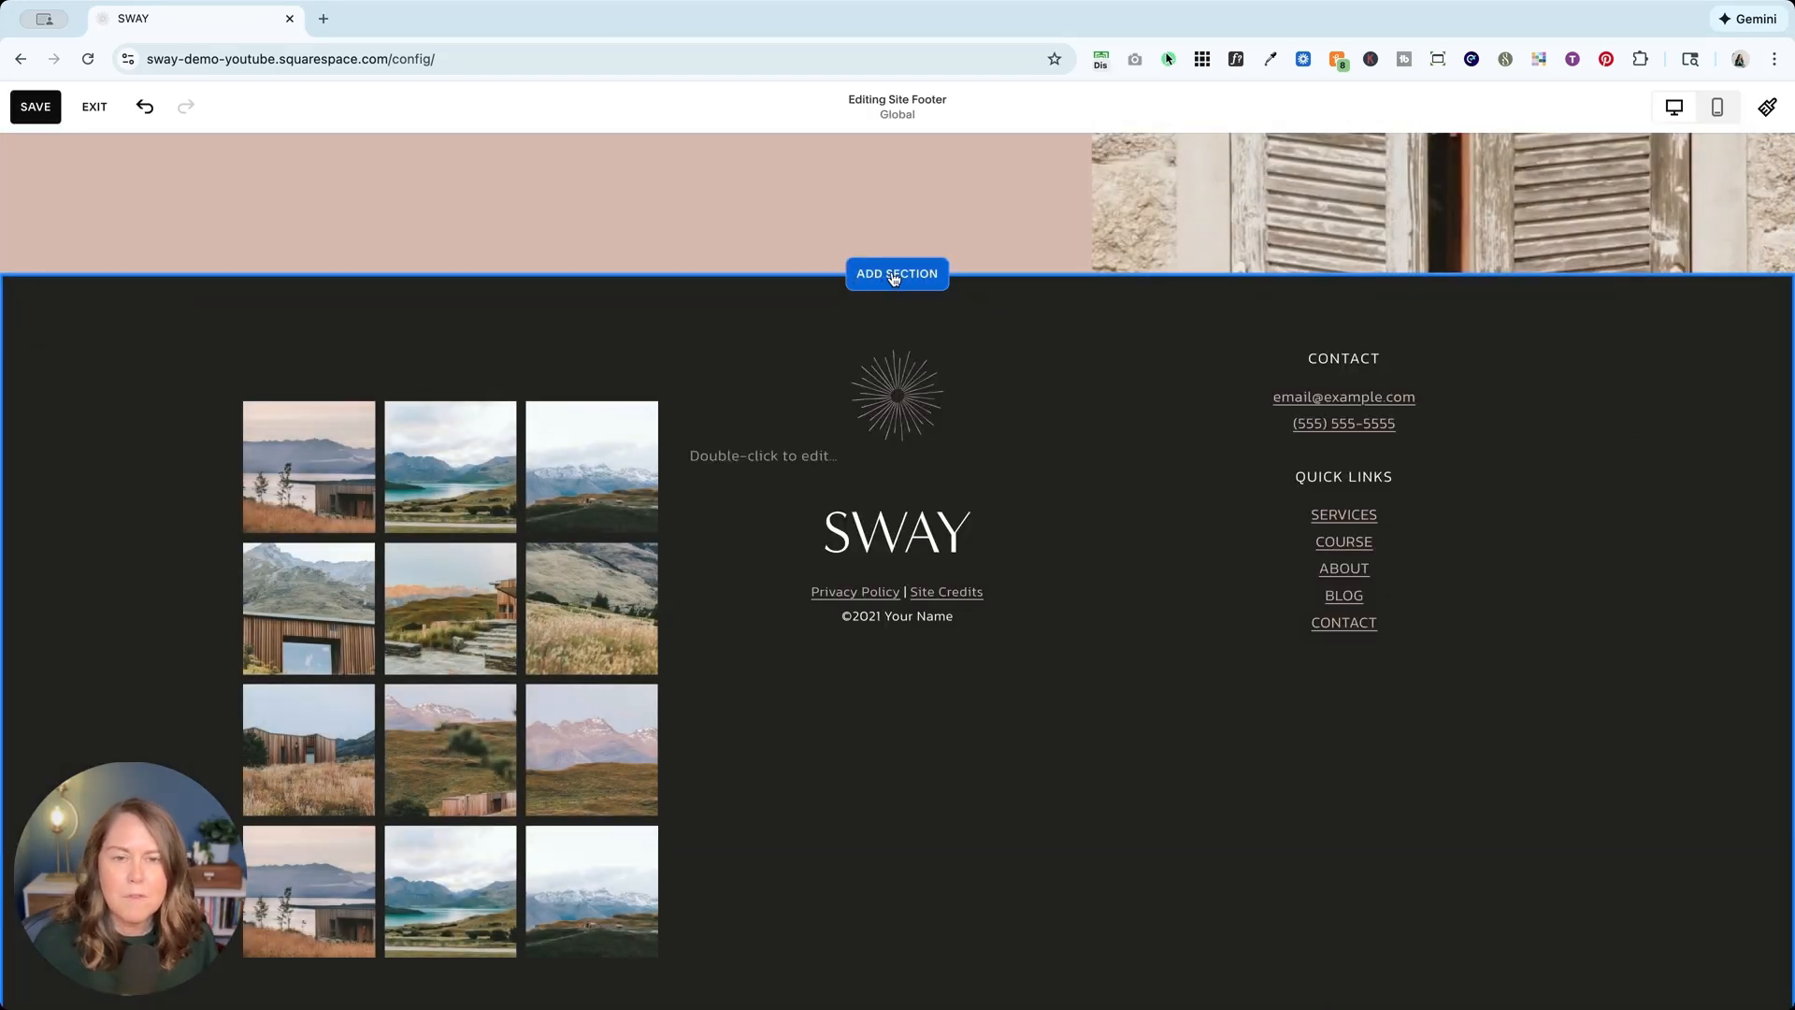
left_click(894, 275)
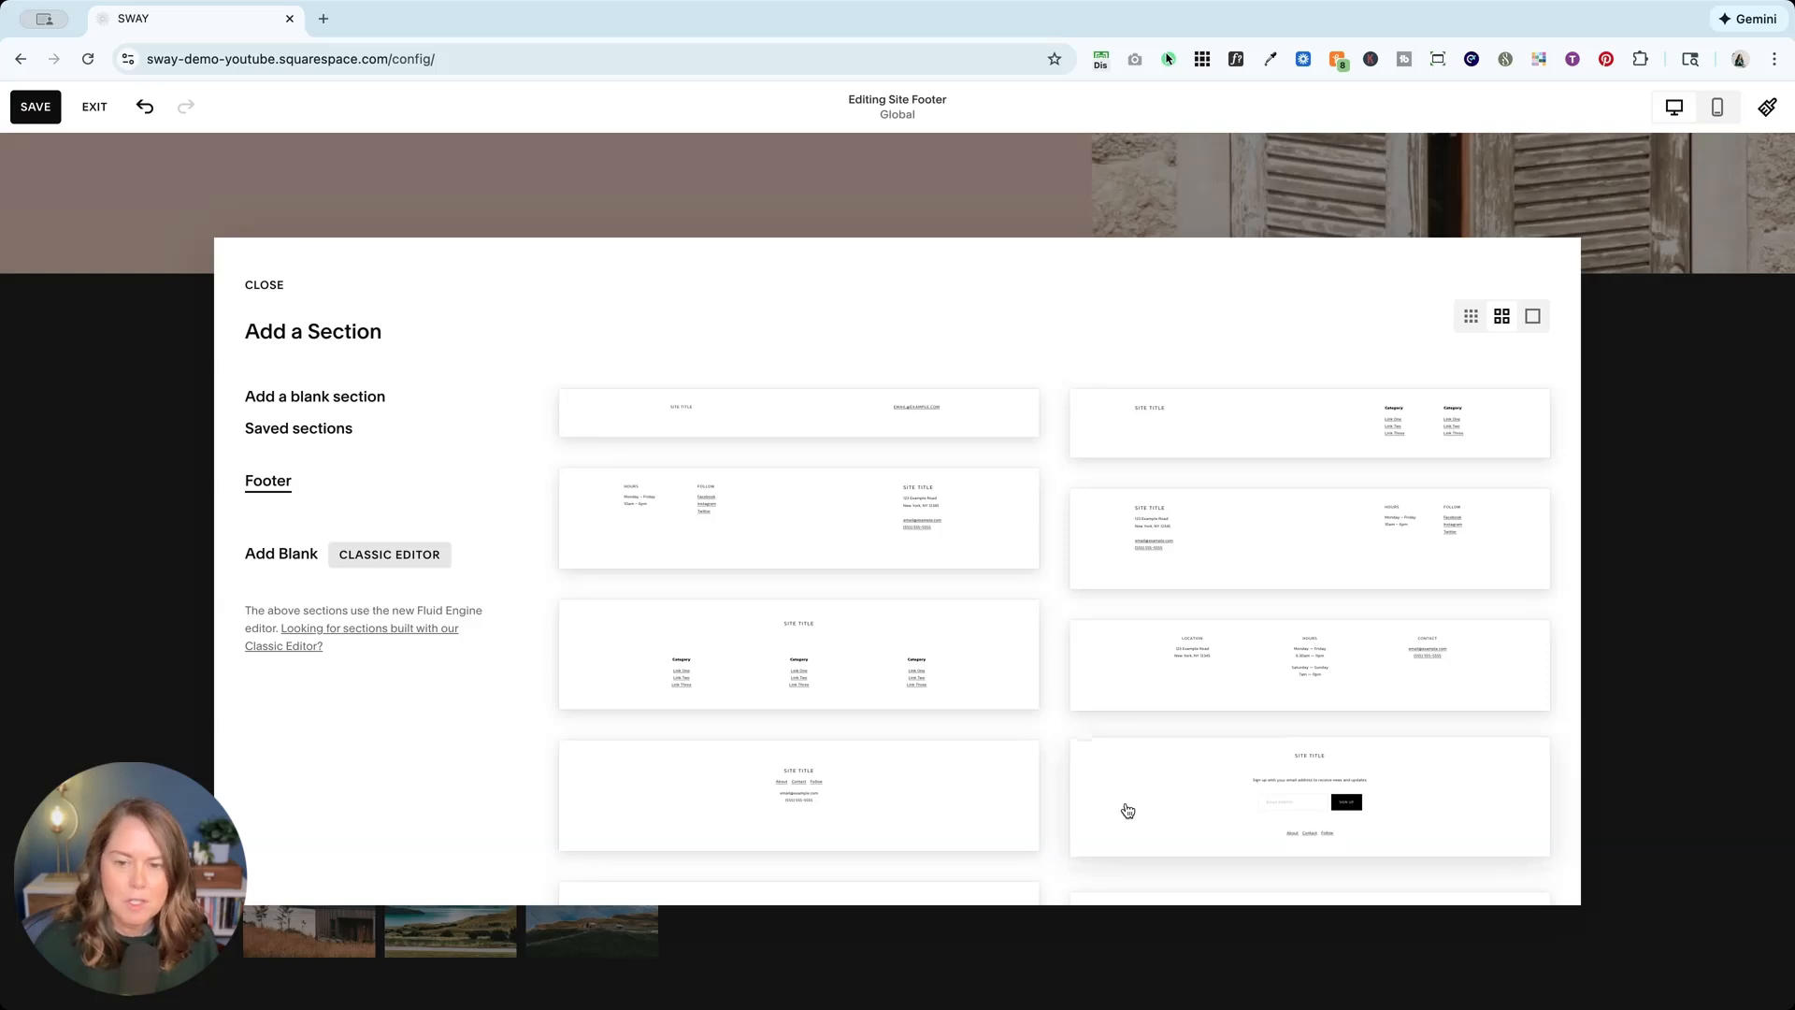
left_click(1120, 806)
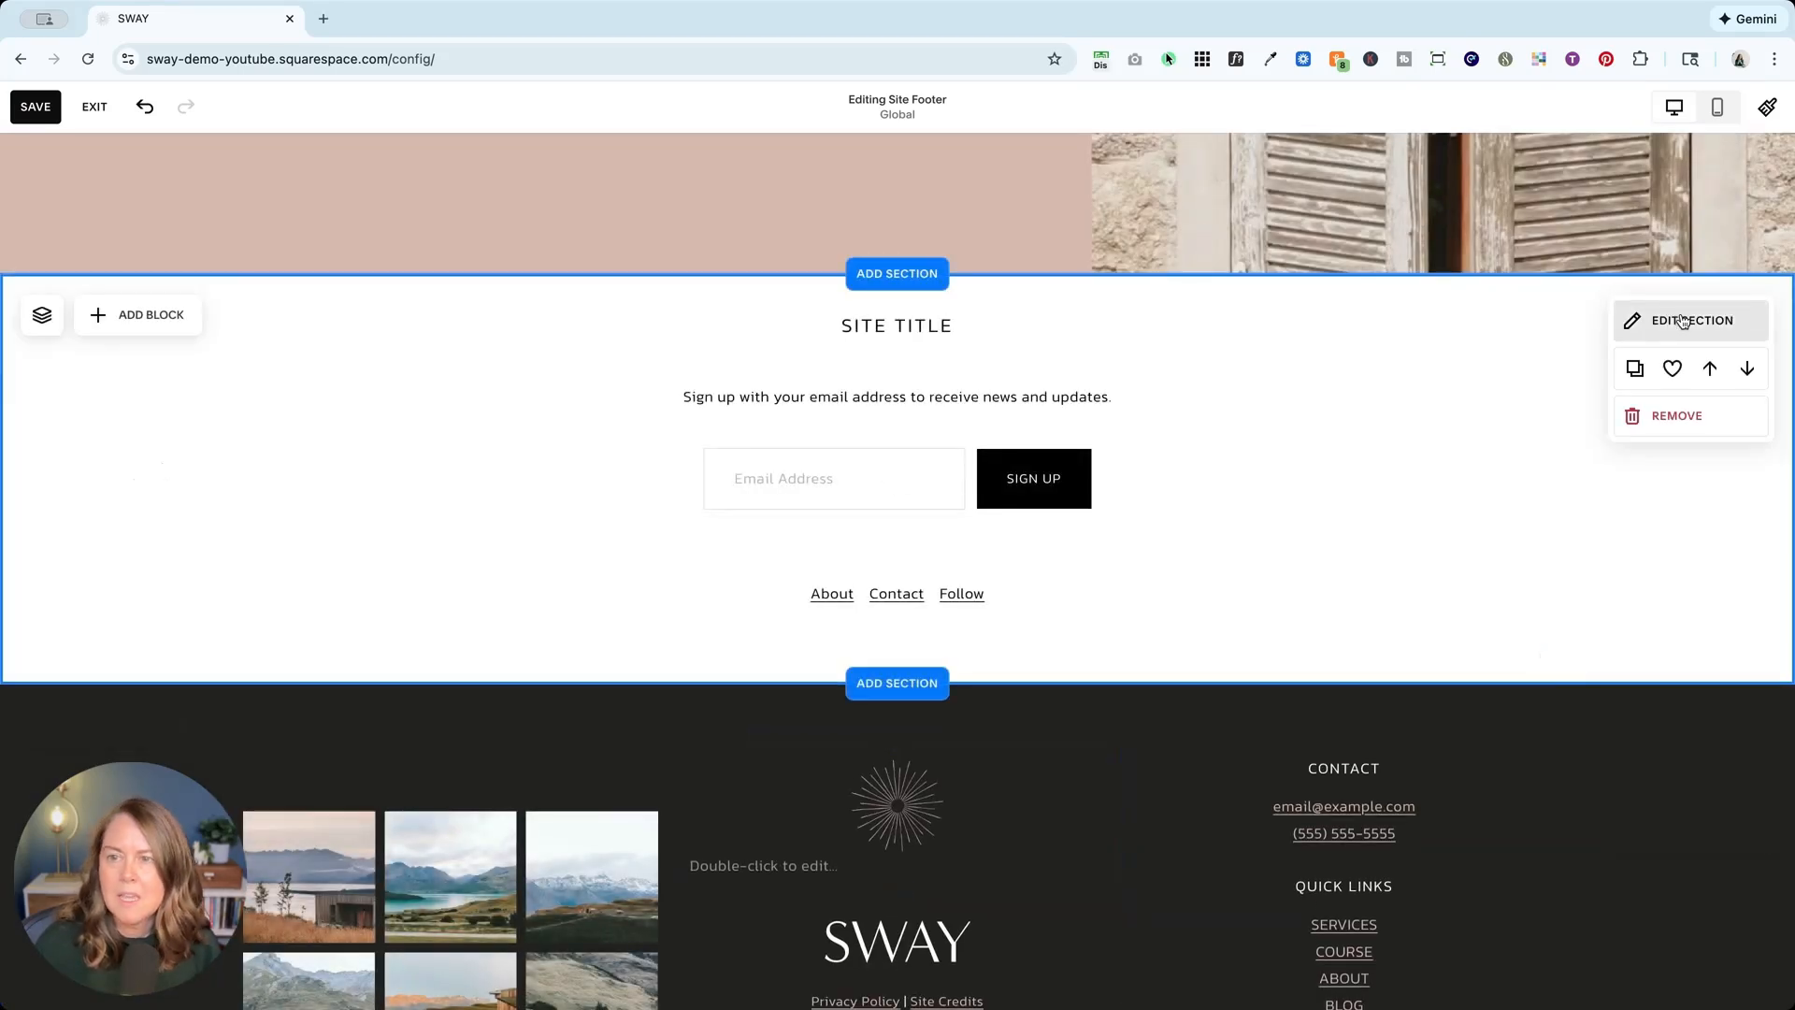
Step: Give the new footer section the pink Bright 2 color theme
left_click(1683, 322)
left_click(1677, 293)
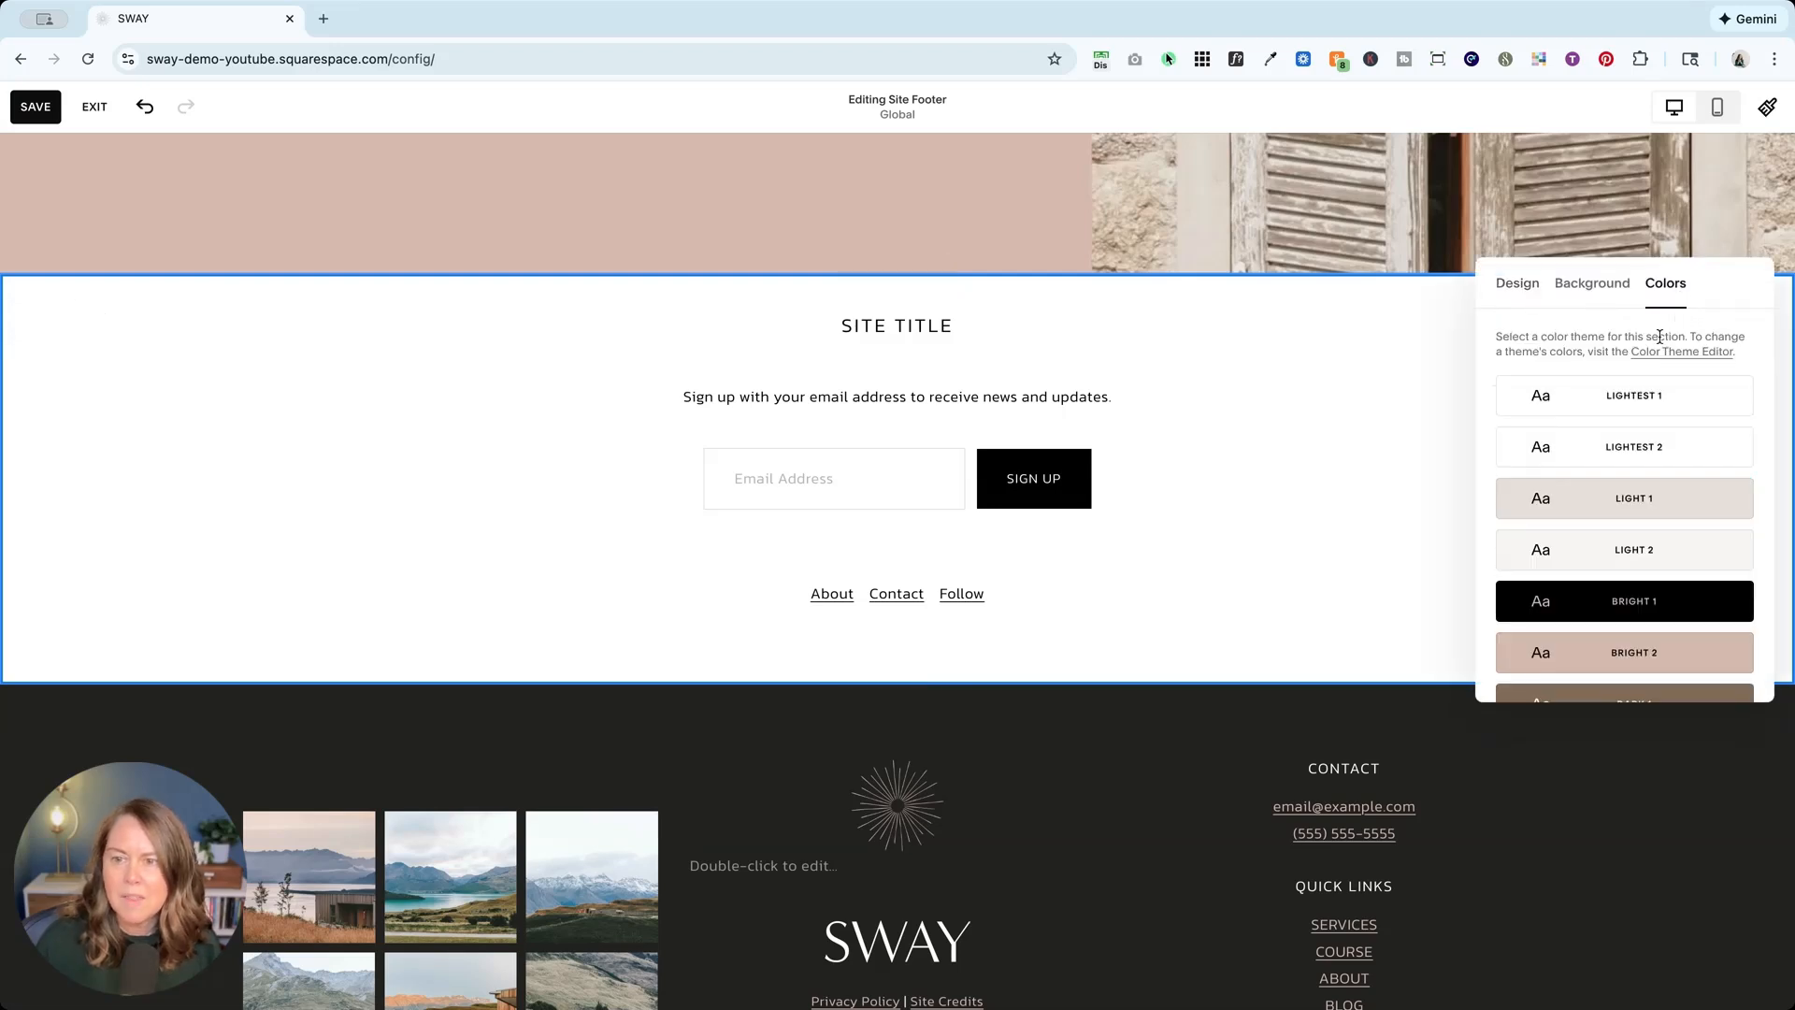
left_click(1674, 652)
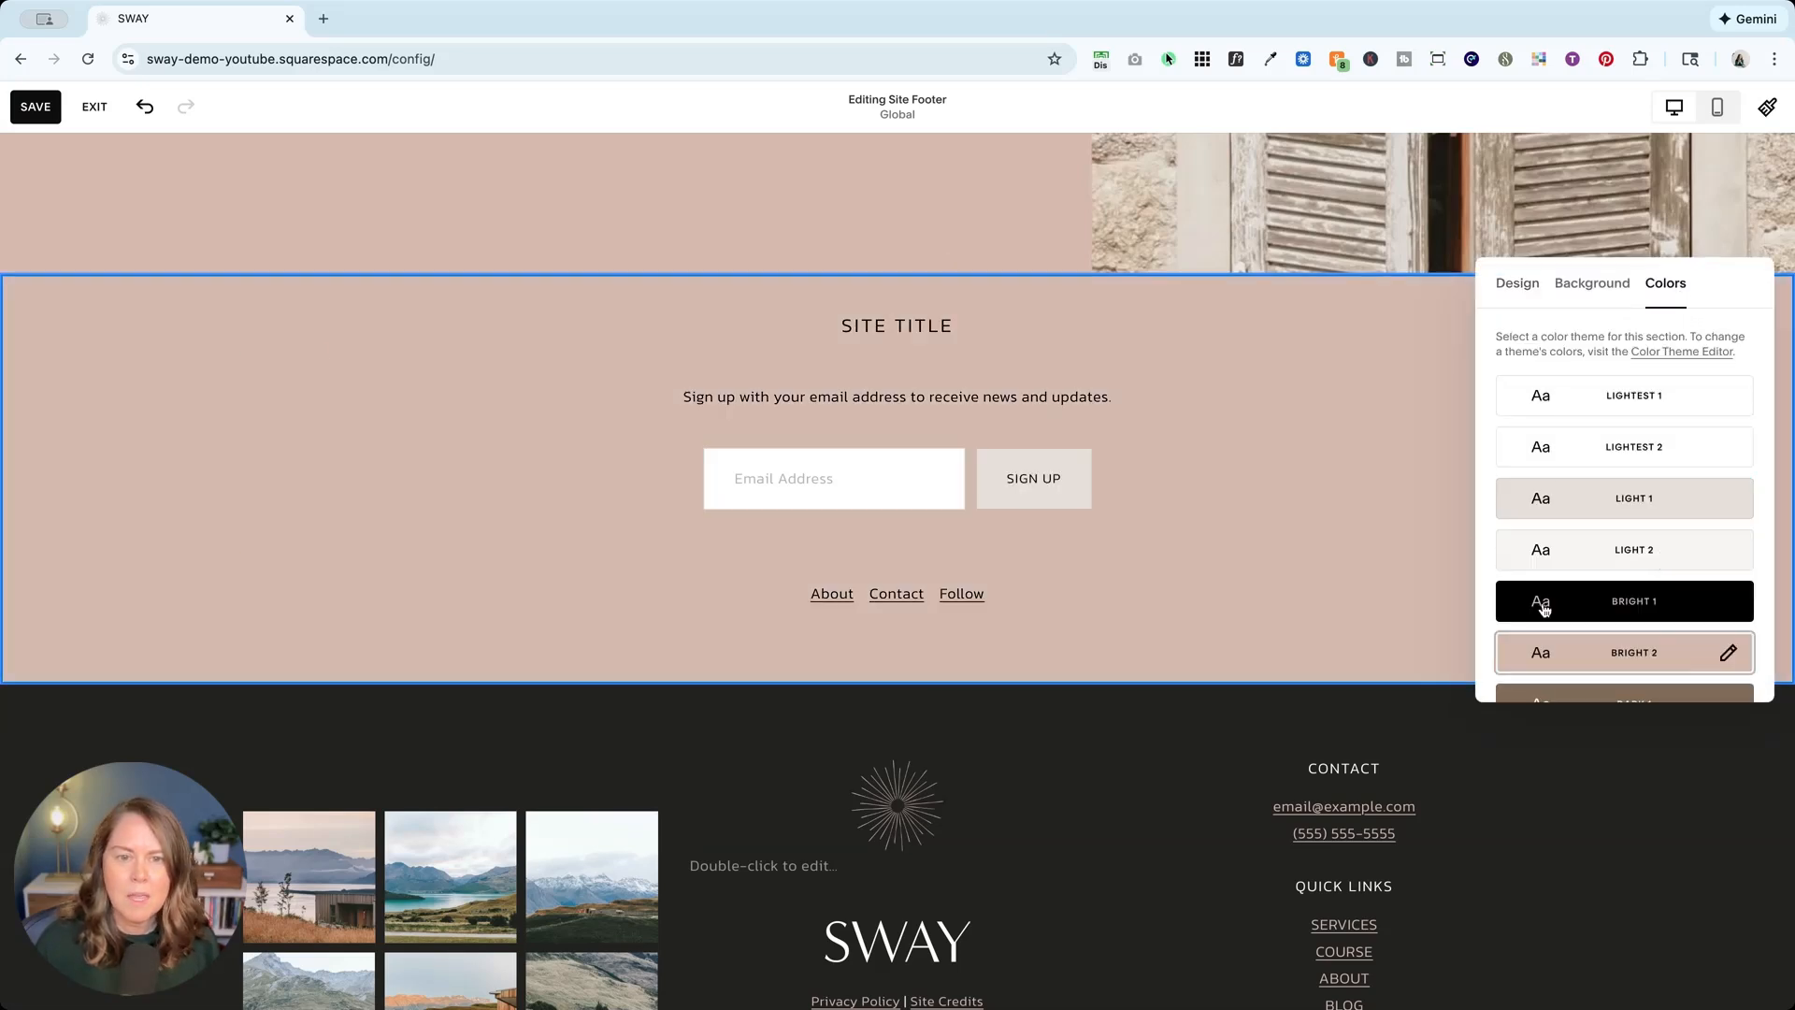
Step: Delete the Site Title block and the About/Contact/Follow links block
left_click(944, 326)
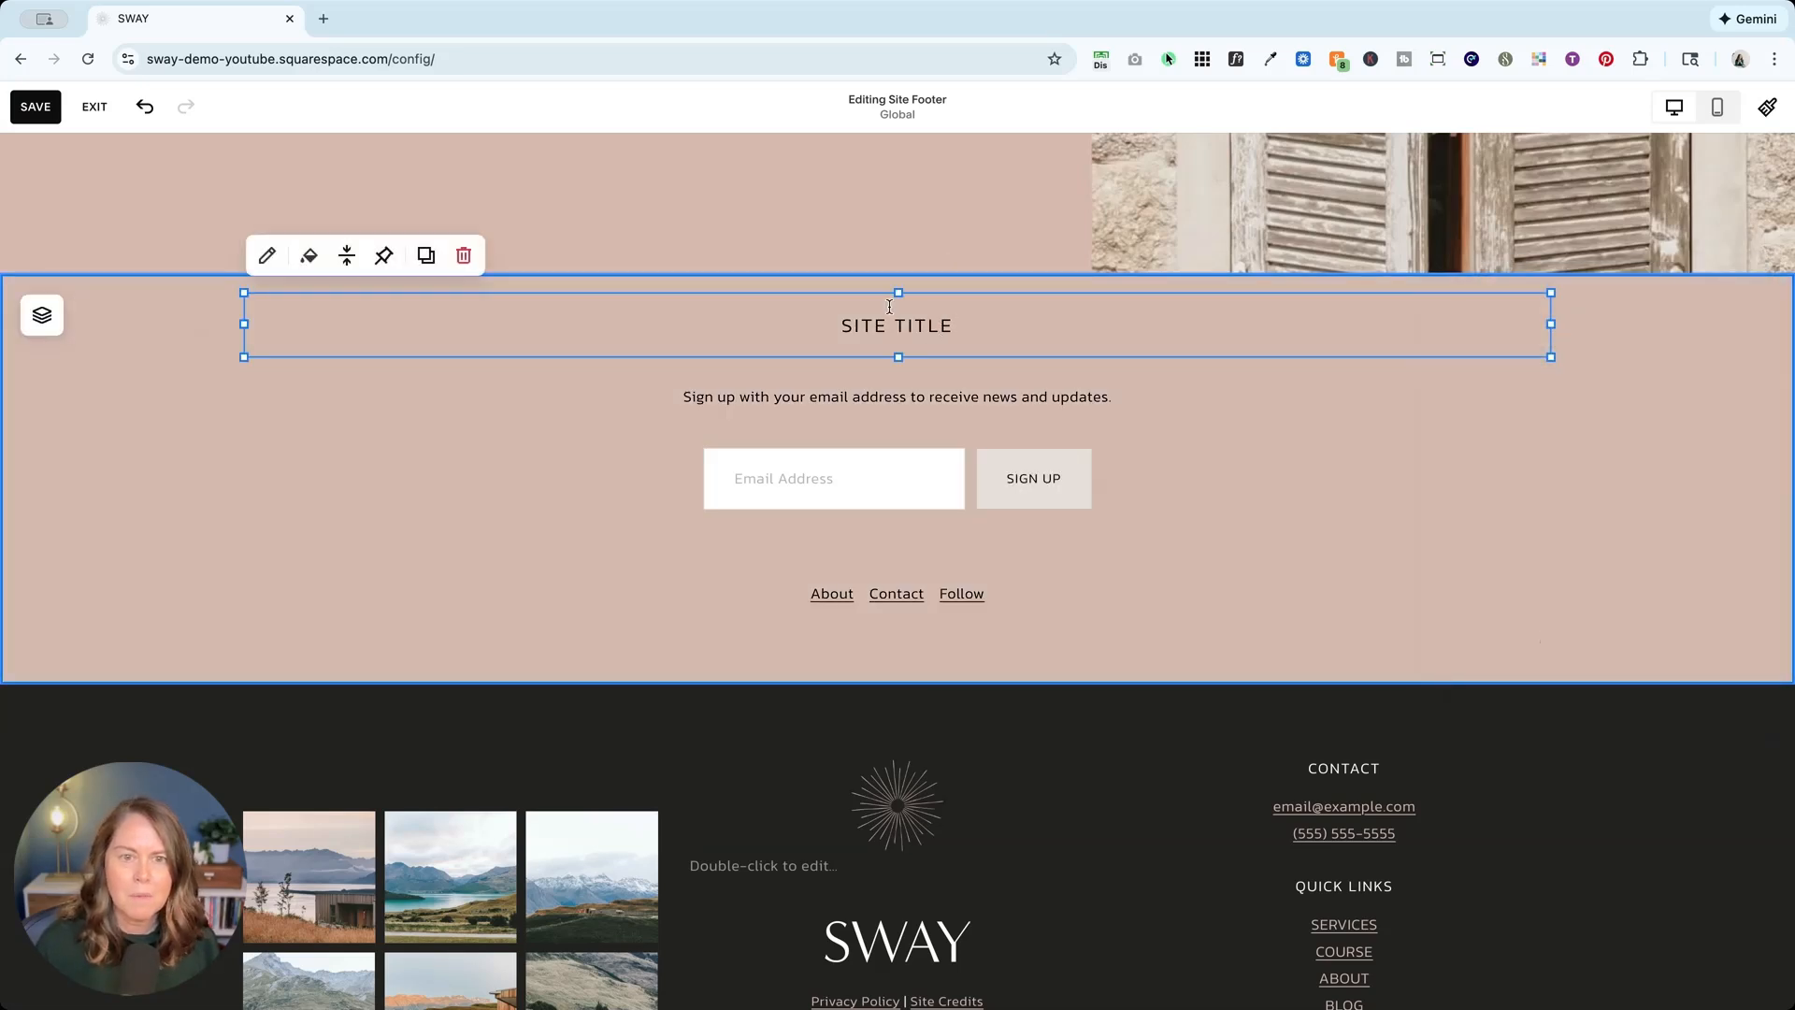
left_click(464, 255)
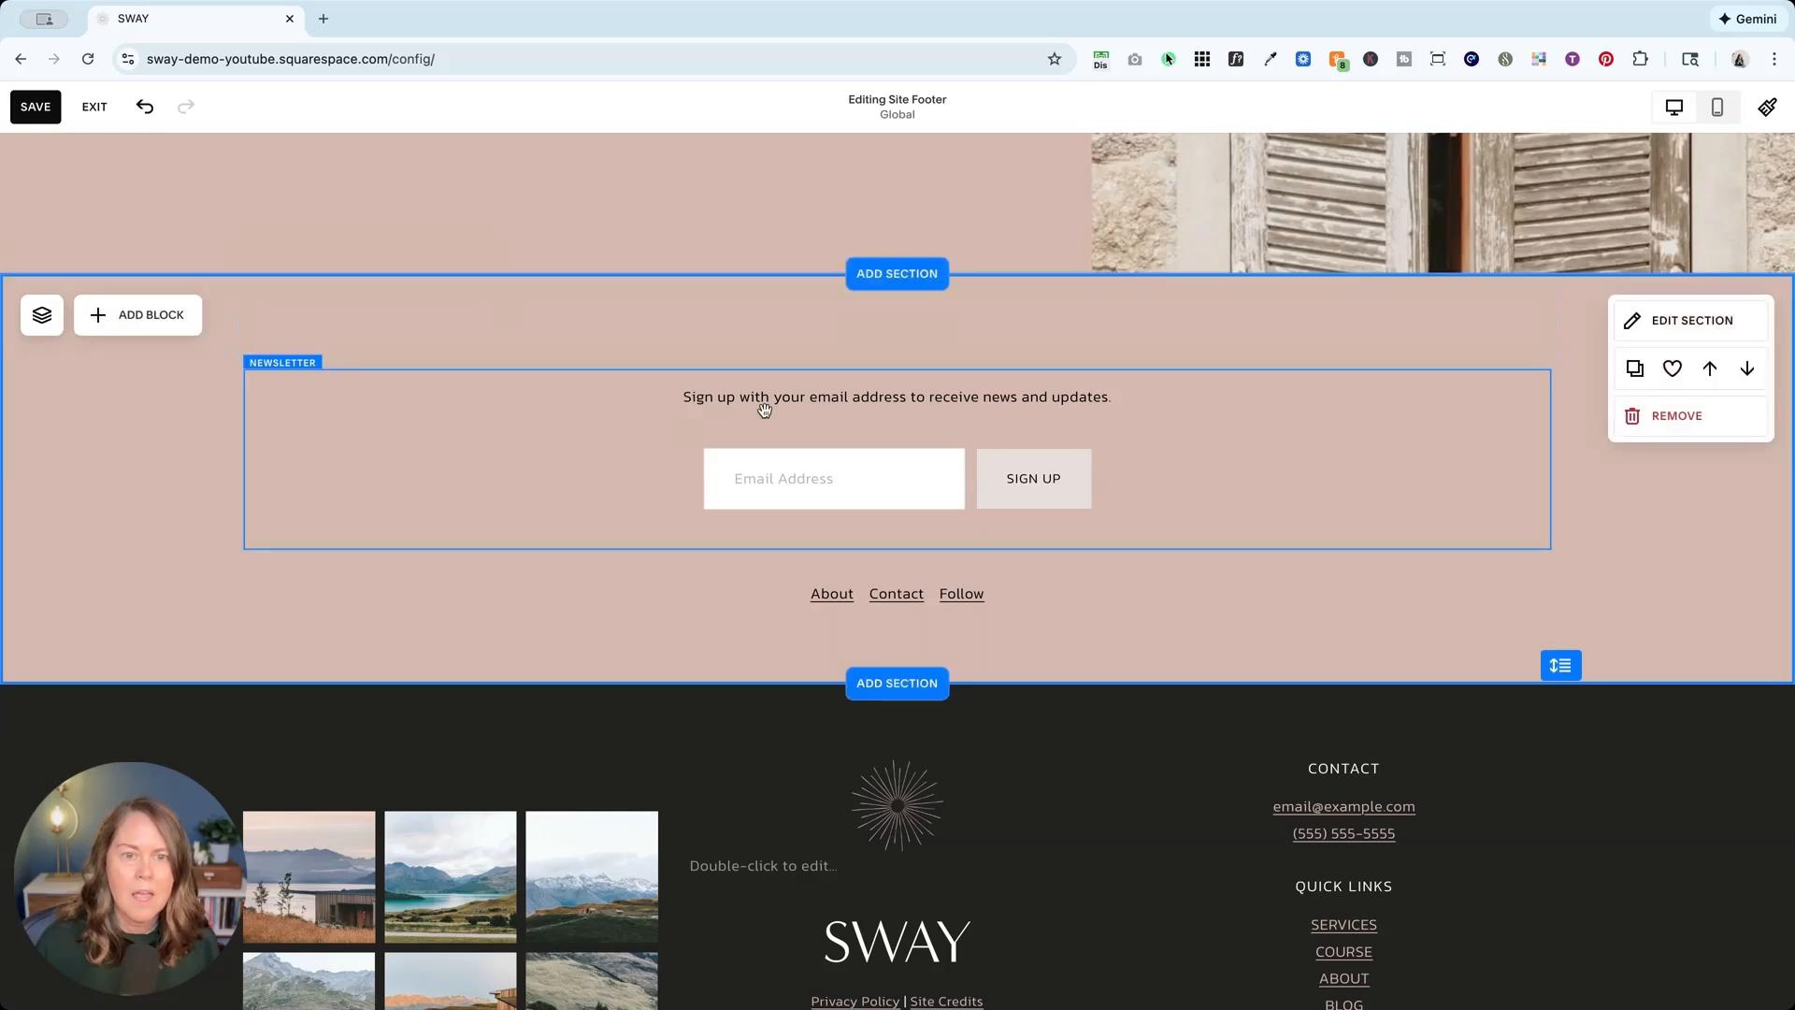
left_click(820, 599)
left_click(464, 524)
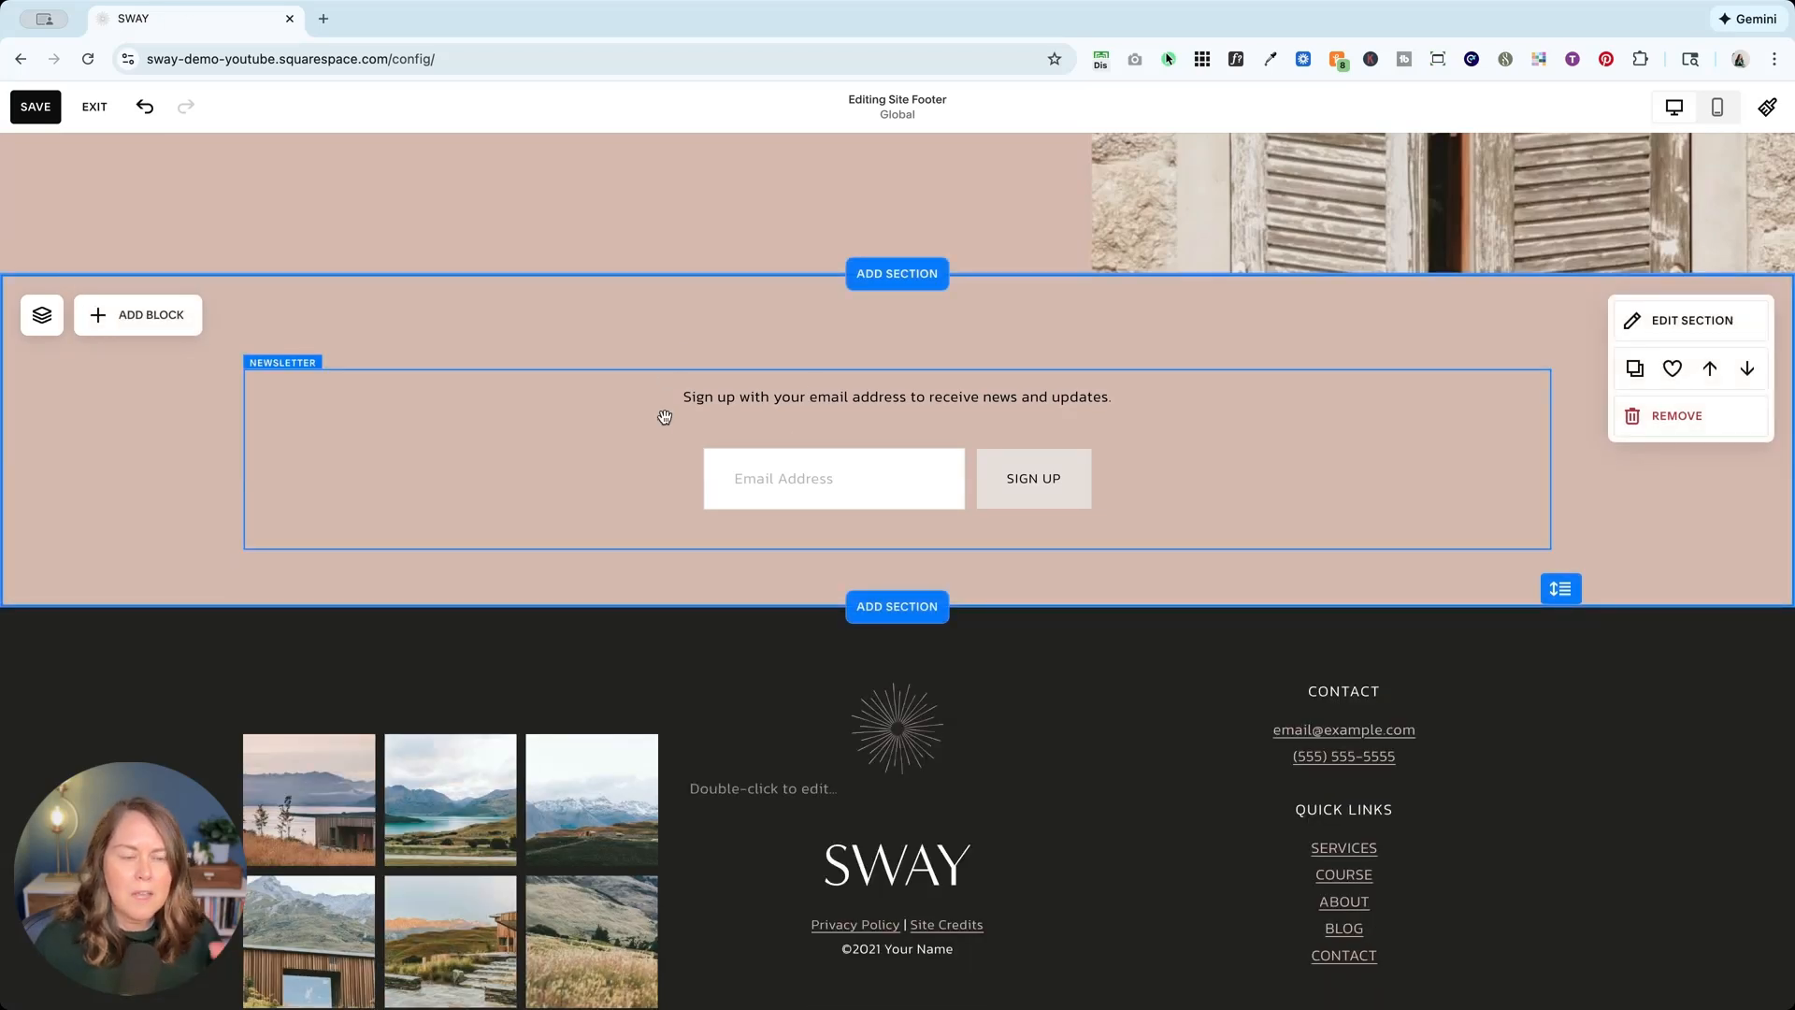
Step: Rename the signup form to 'Footer Newsletter' and title it 'Get on the List'
left_click(720, 415)
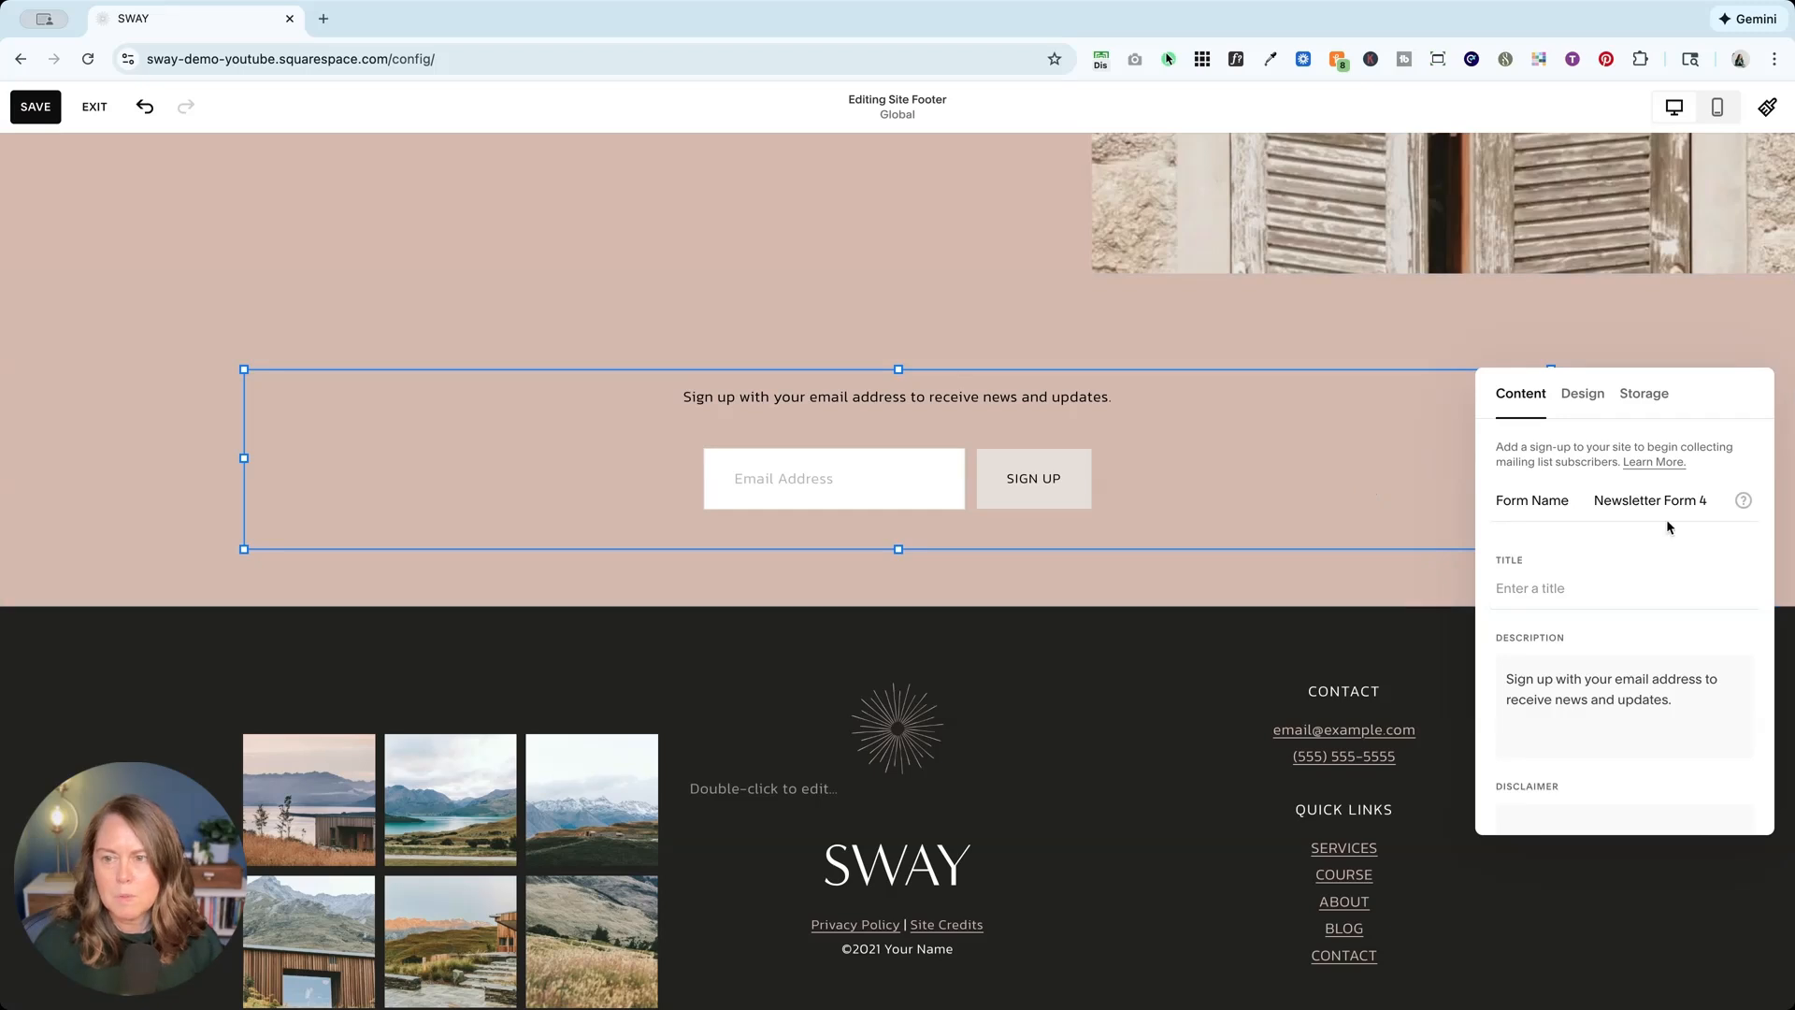
triple_click(1677, 502)
type("Foot")
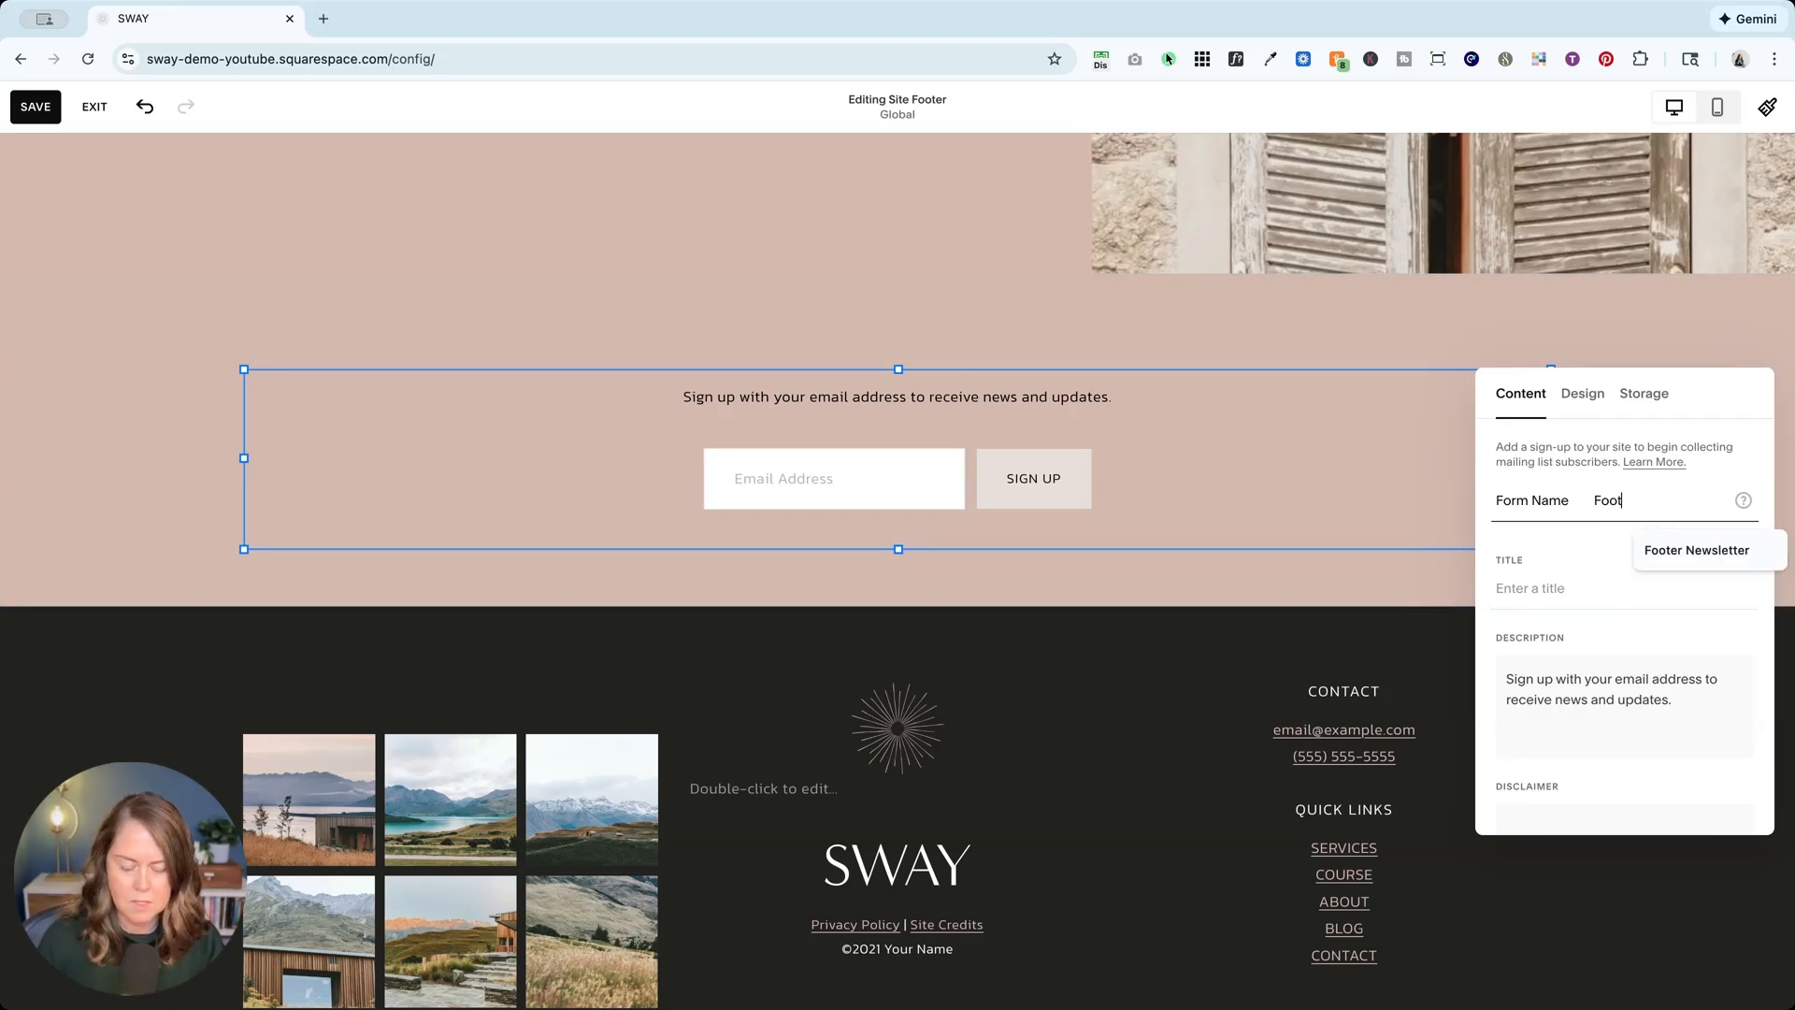
type("er Newsletter")
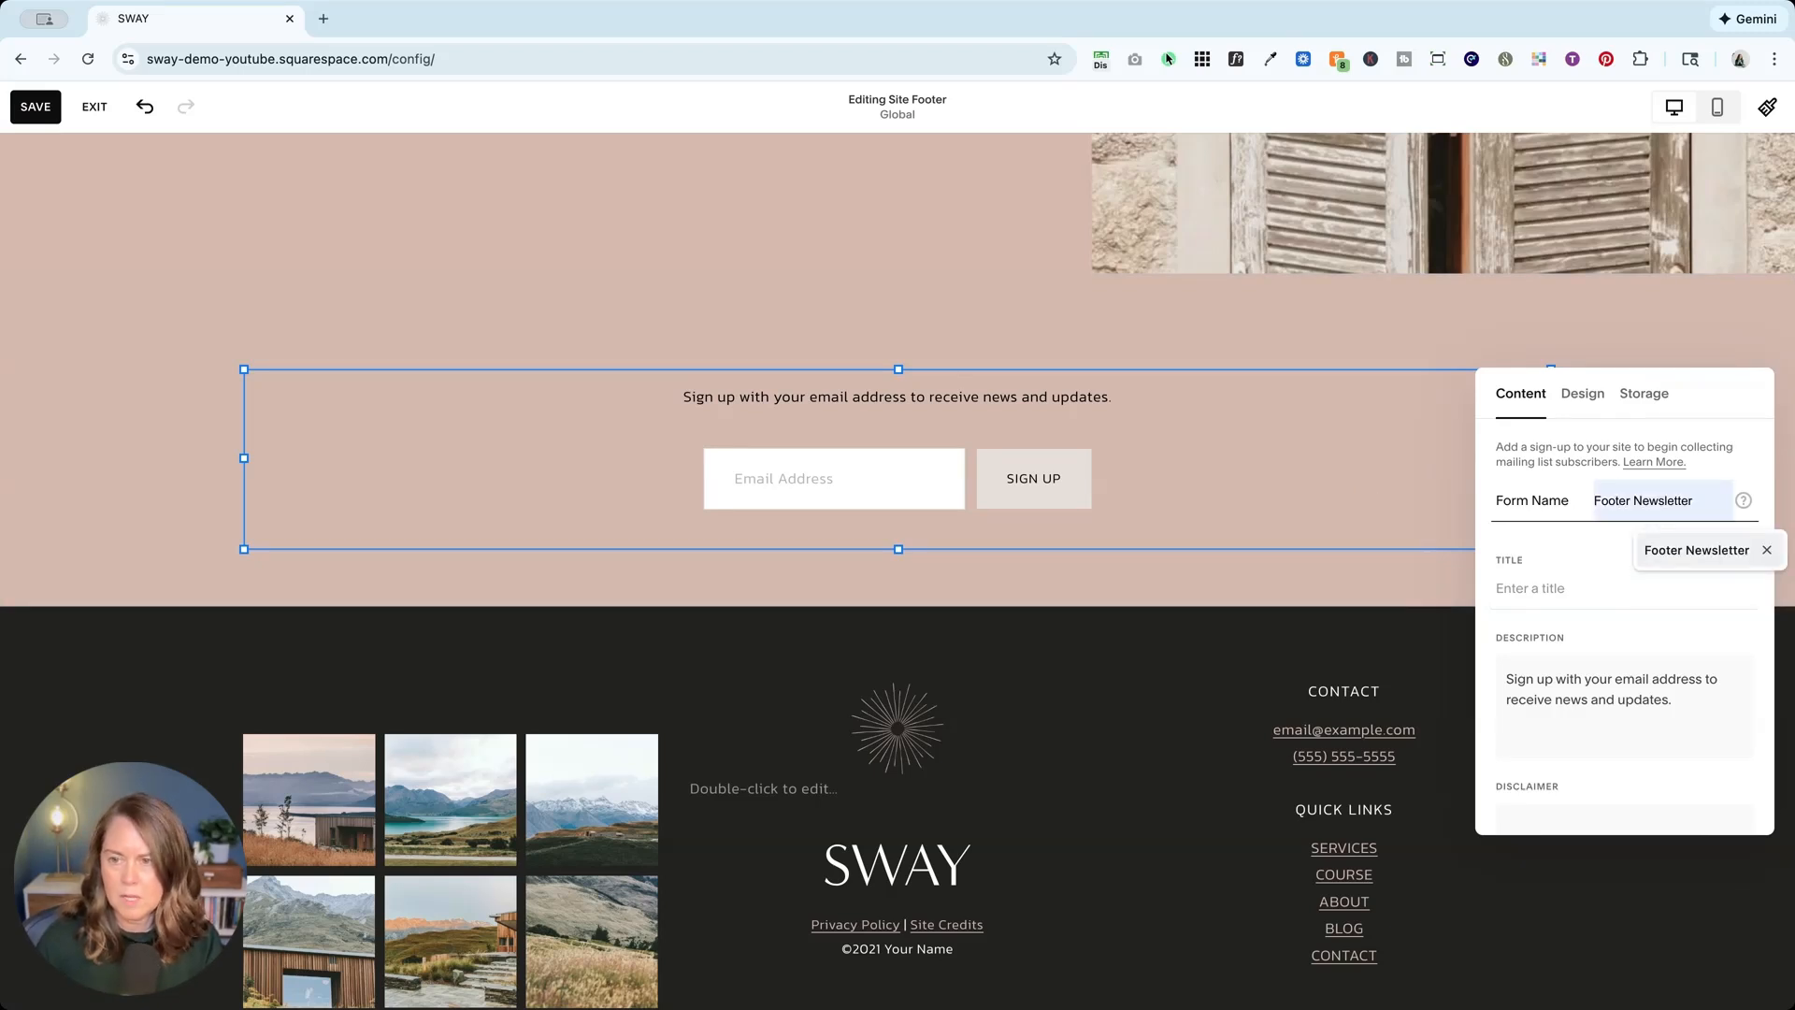
left_click(1601, 583)
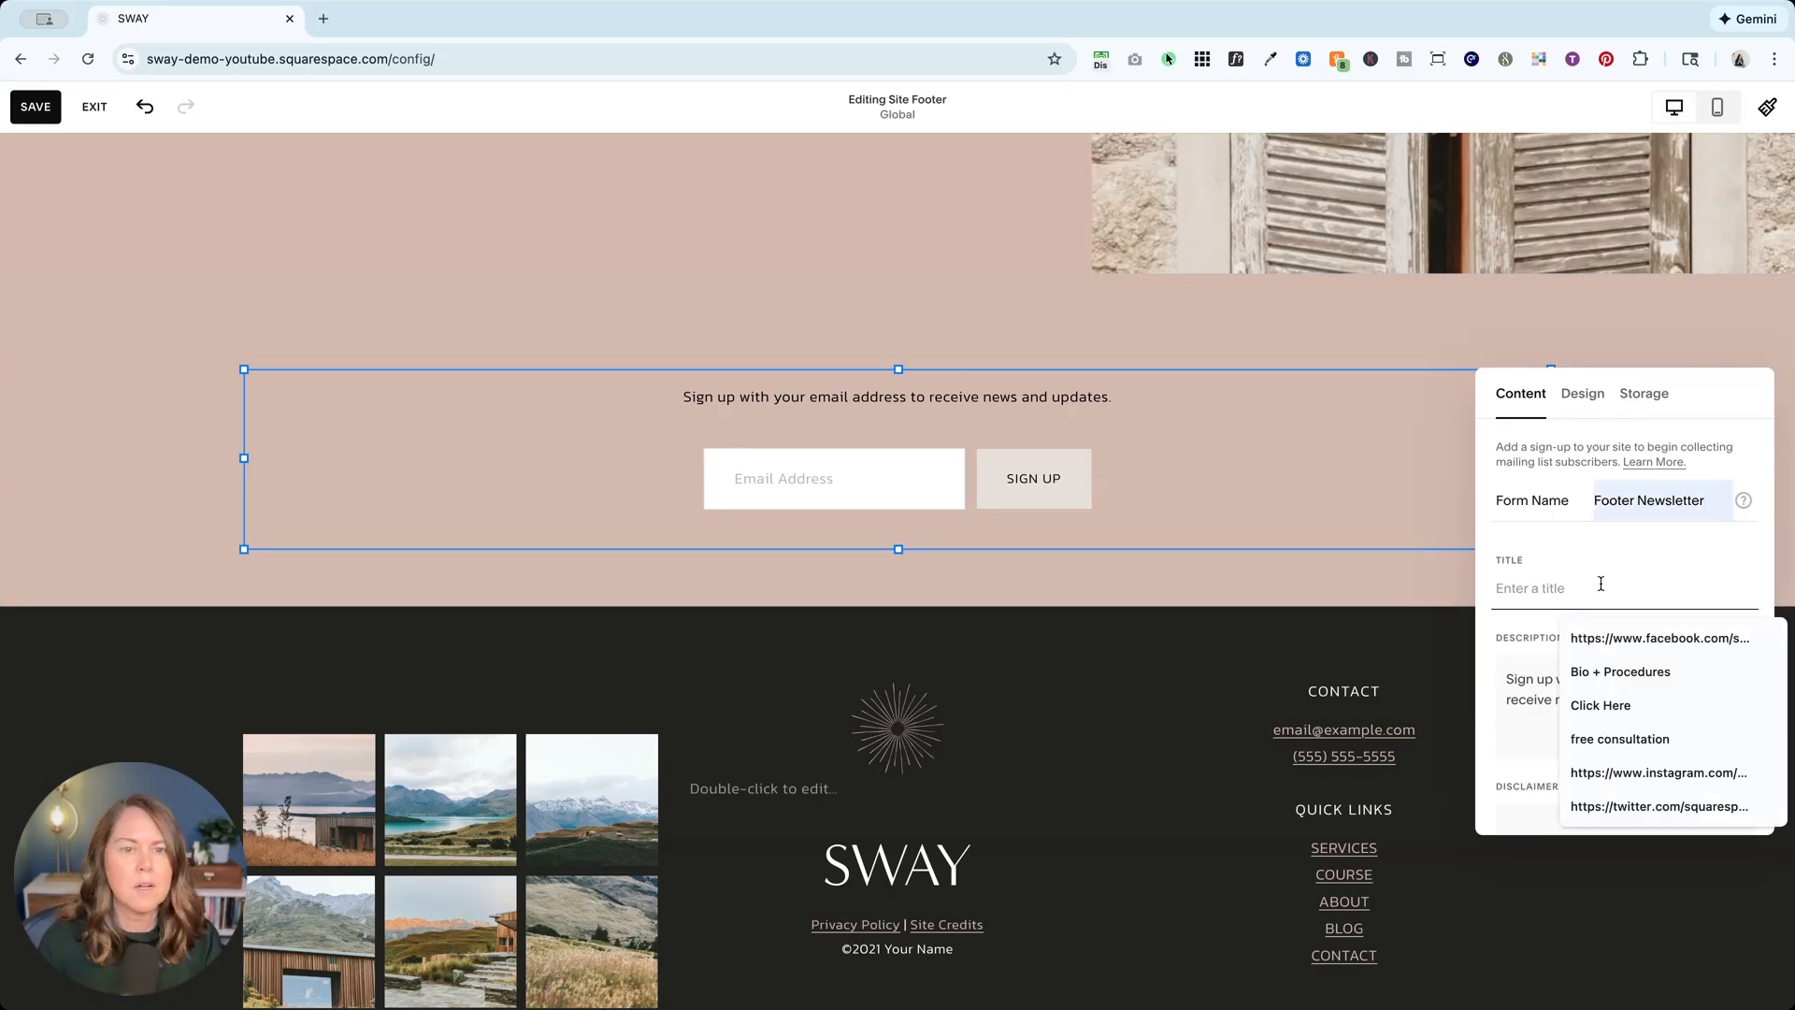
type("Ge")
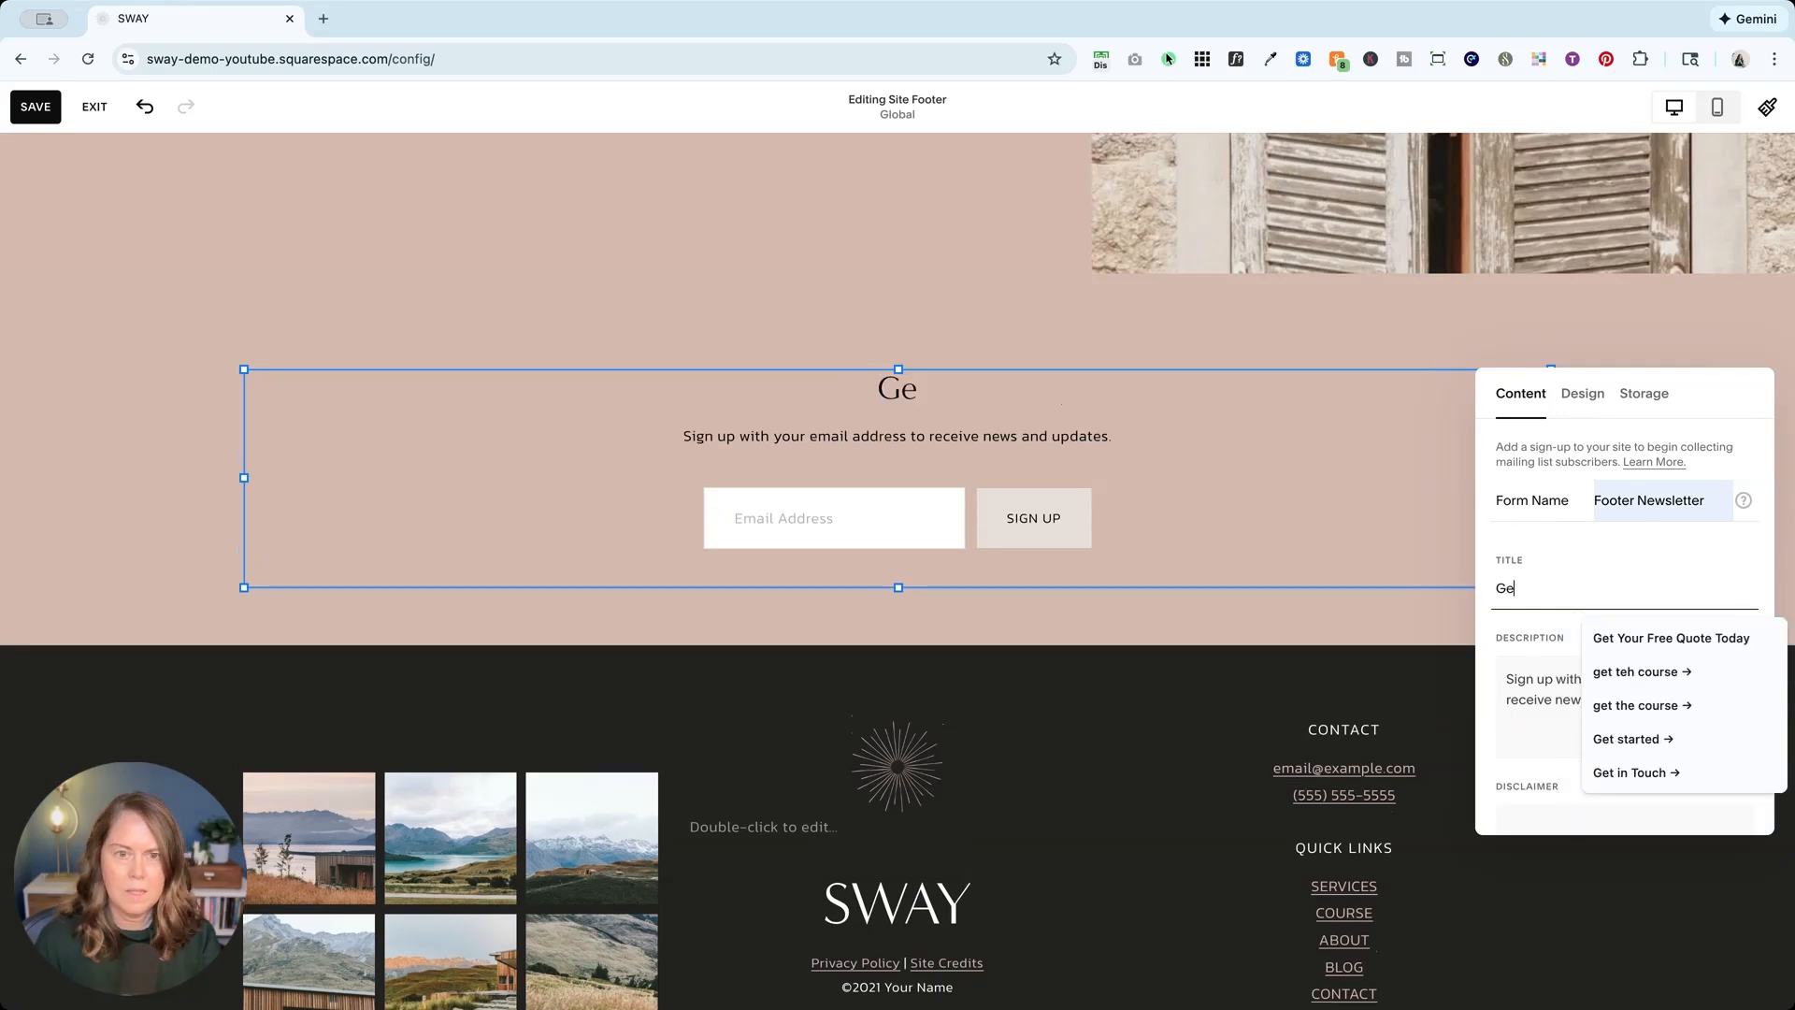
type("t on the List")
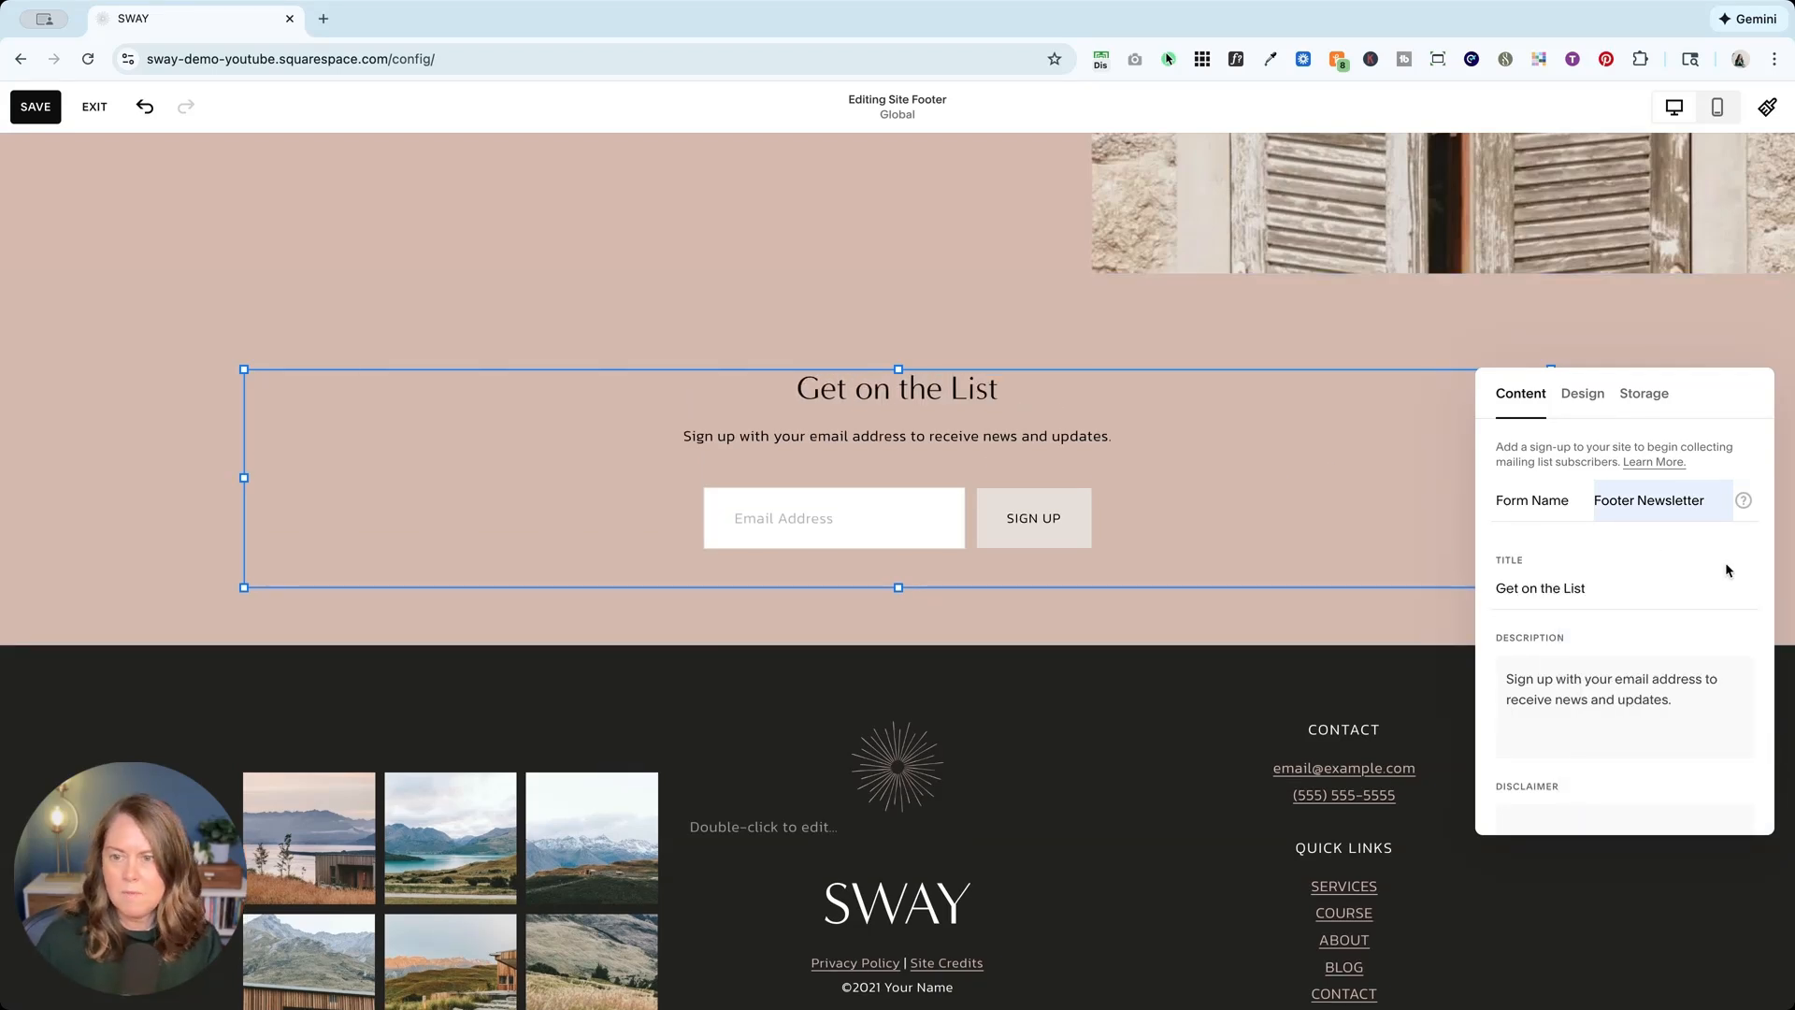
Step: Toggle Show Name Field on and back off, keeping the form email-only
scroll(1725, 563, "down", 2)
scroll(1647, 575, "down", 2)
scroll(1647, 575, "up", 4)
left_click(1565, 609)
scroll(1565, 609, "down", 4)
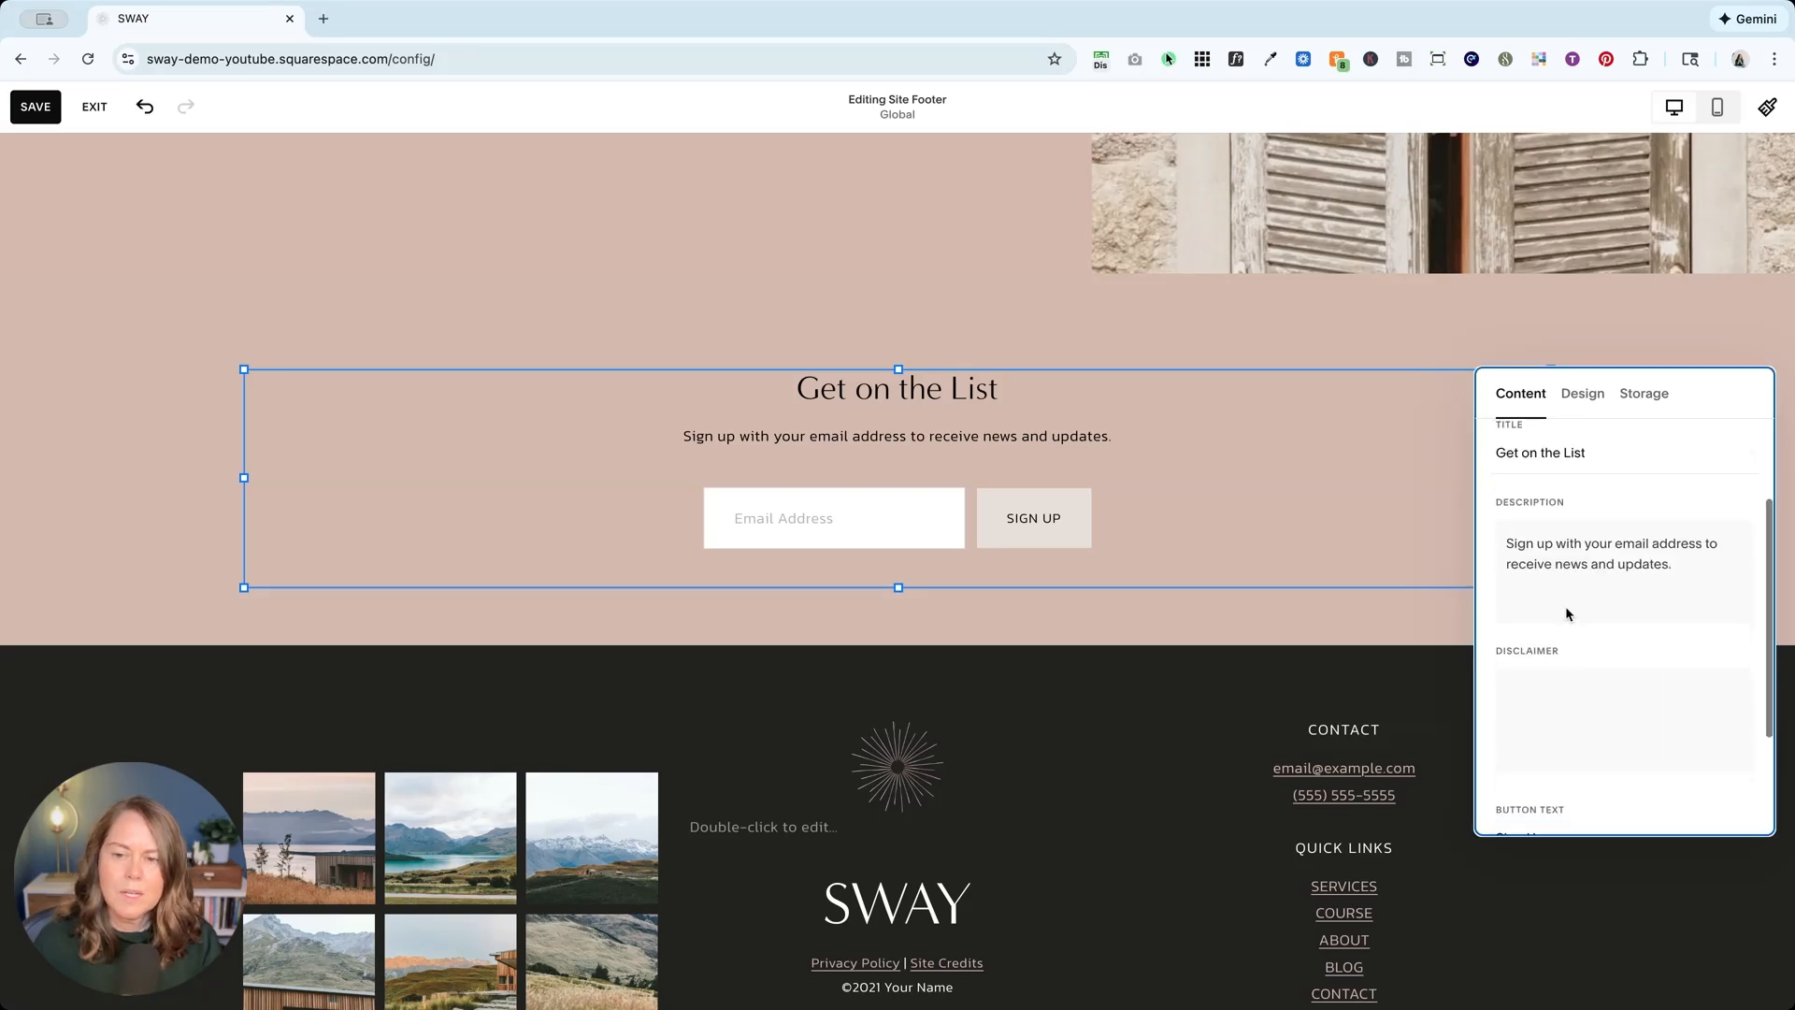
left_click(1722, 732)
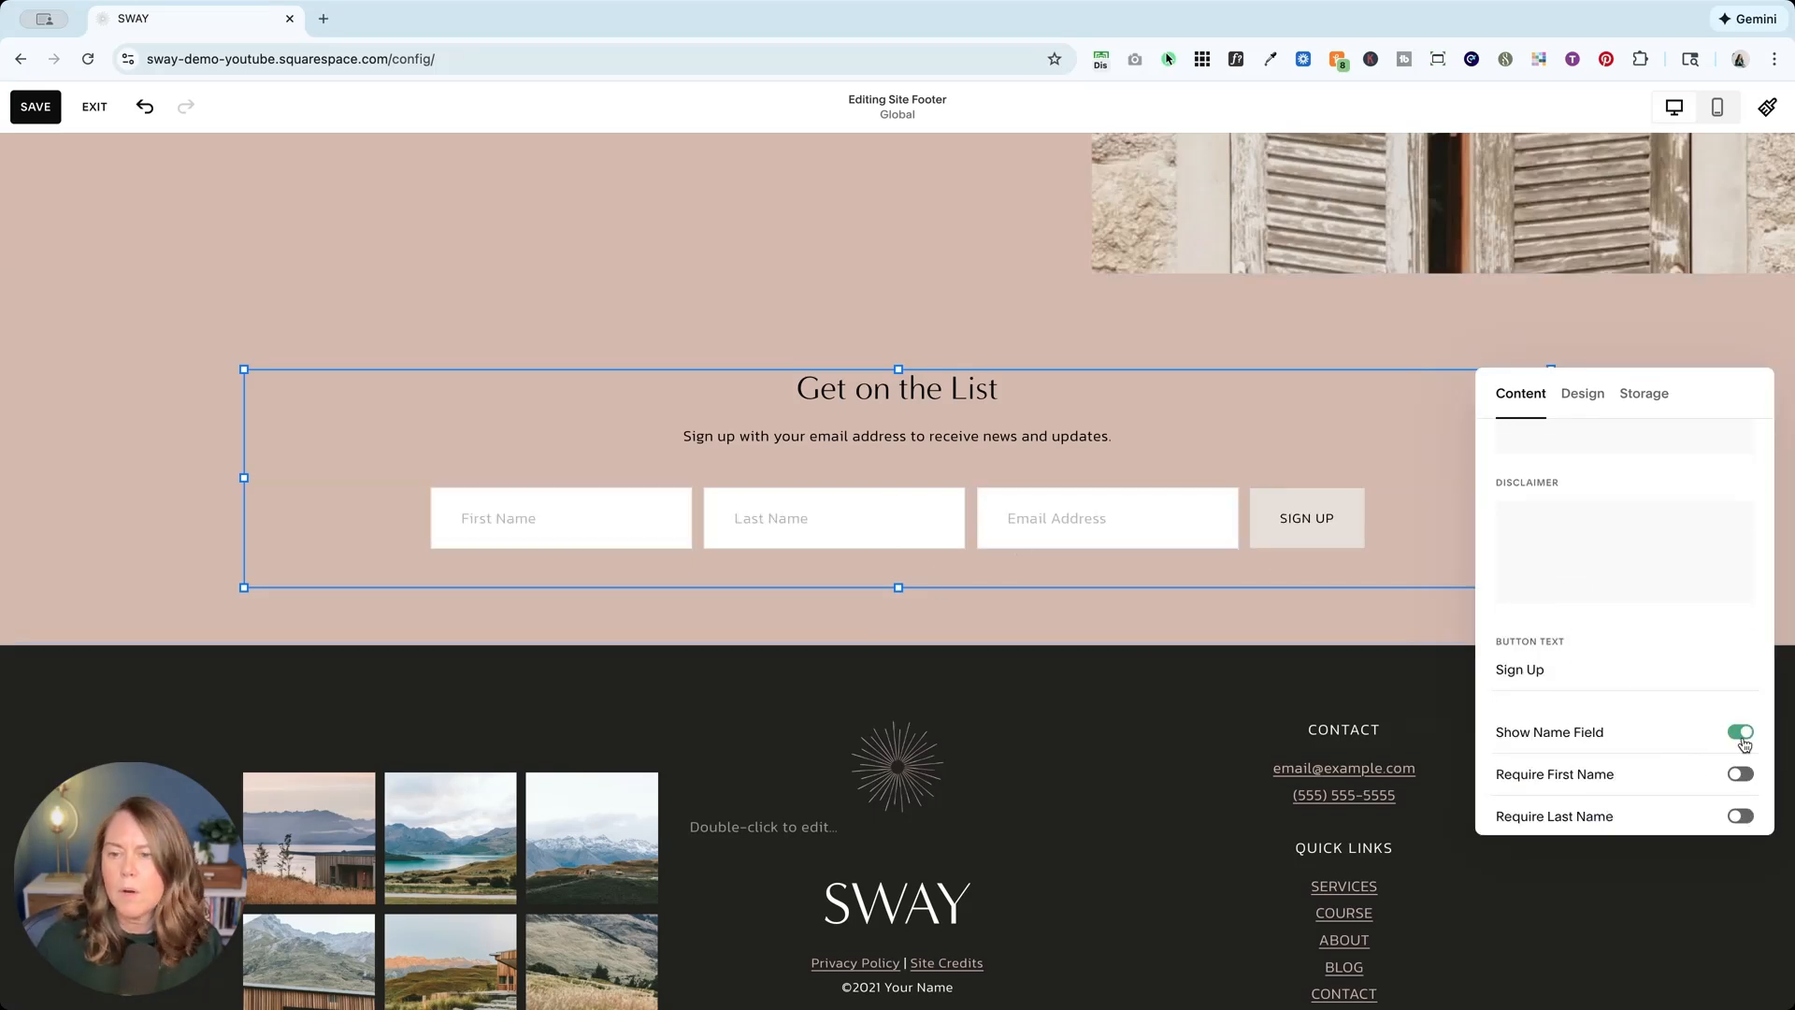
left_click(1741, 731)
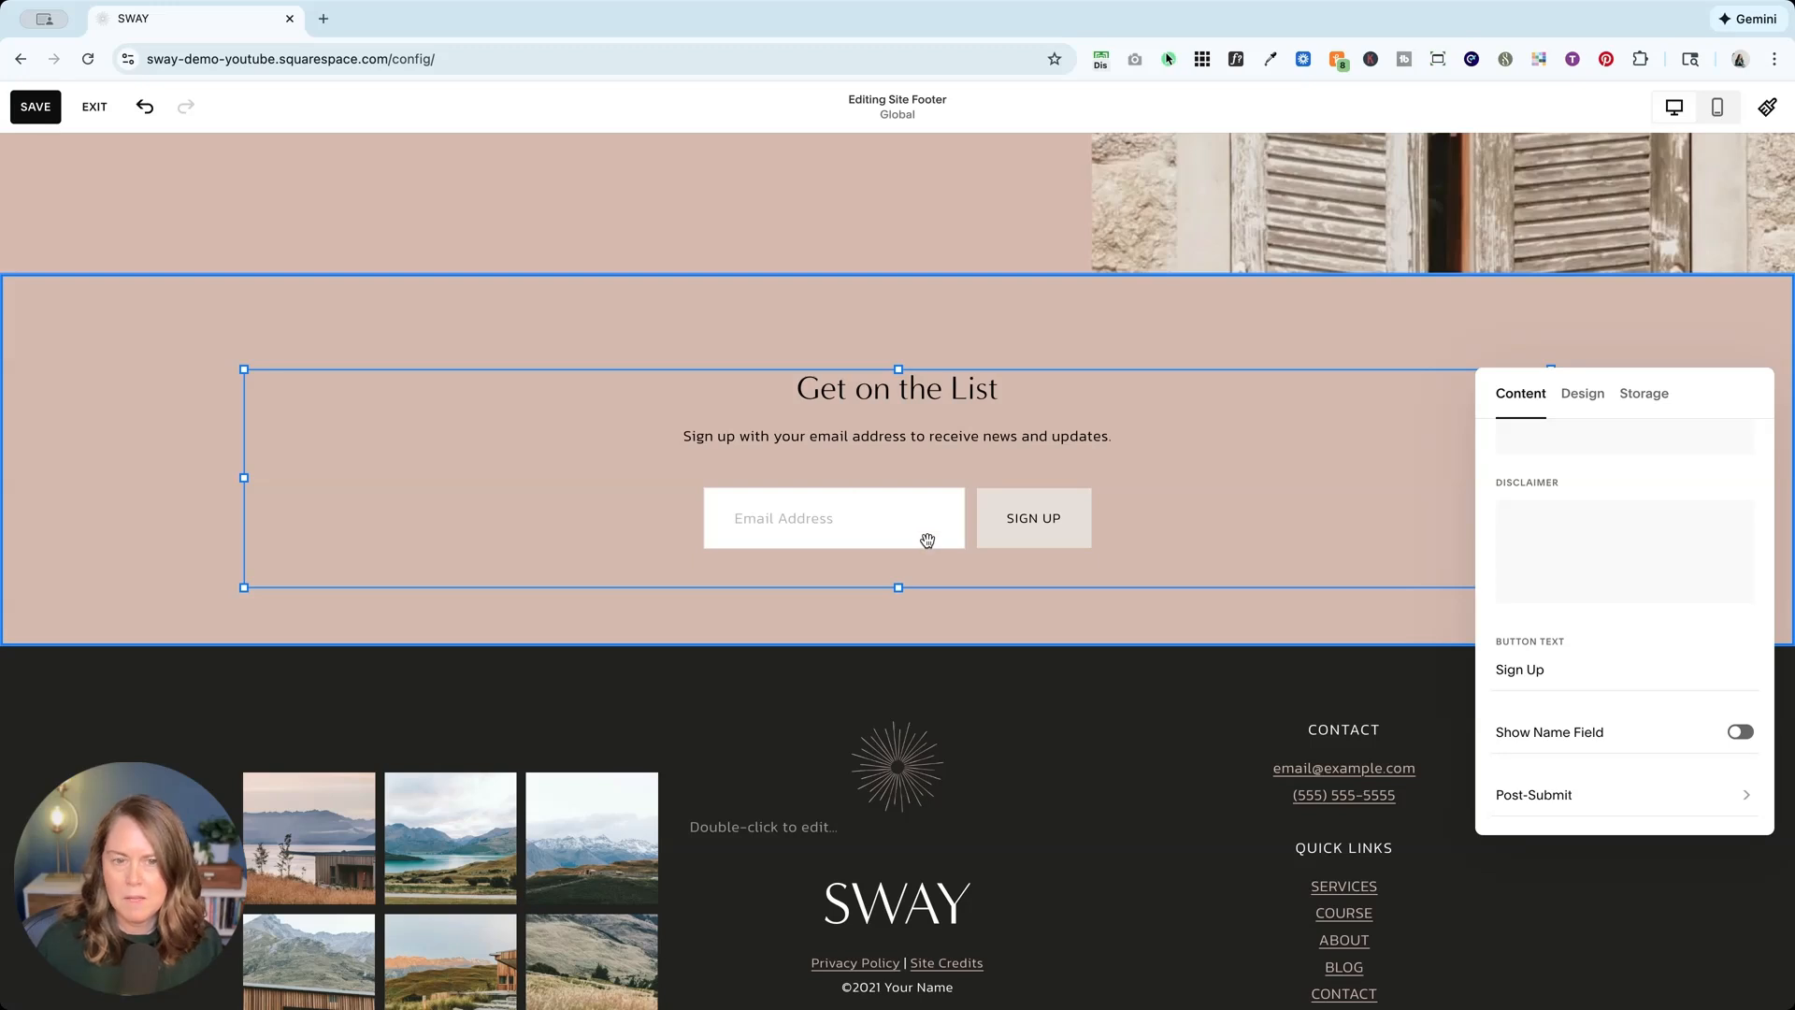
Step: Leave Send Confirmation Email off in the form's Squarespace storage settings, then save the footer
left_click(1637, 397)
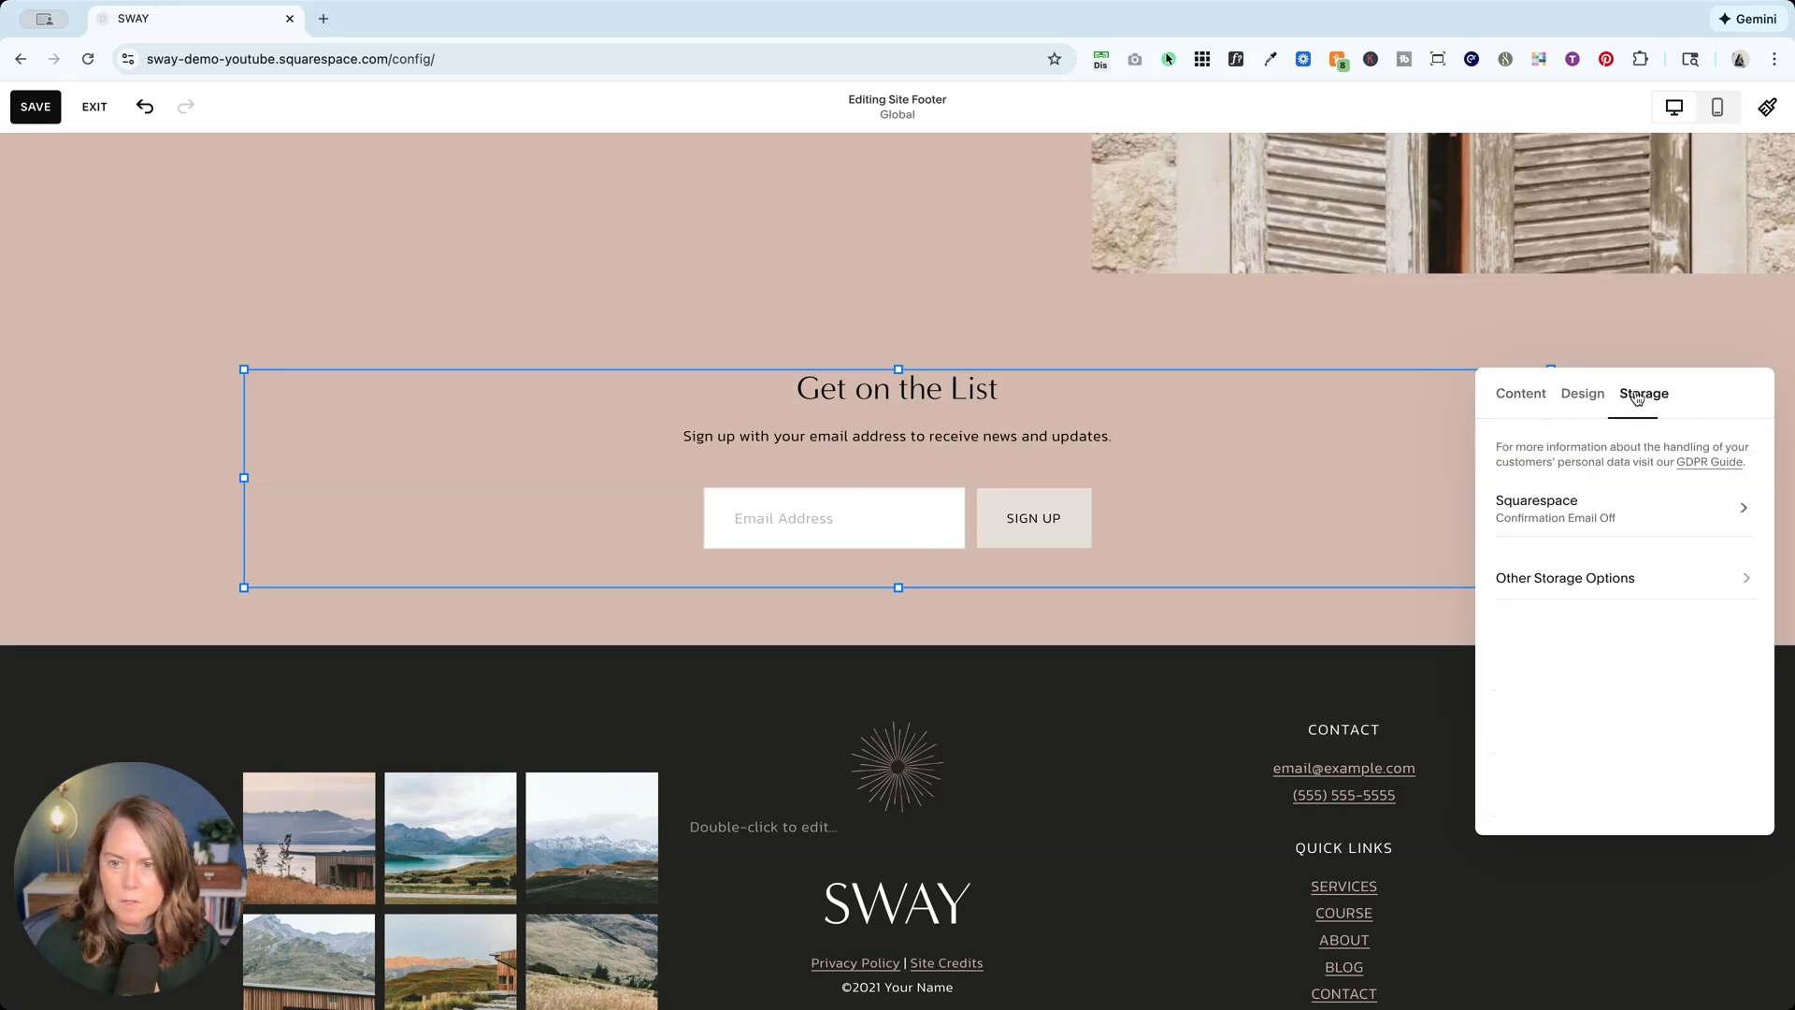
left_click(1540, 512)
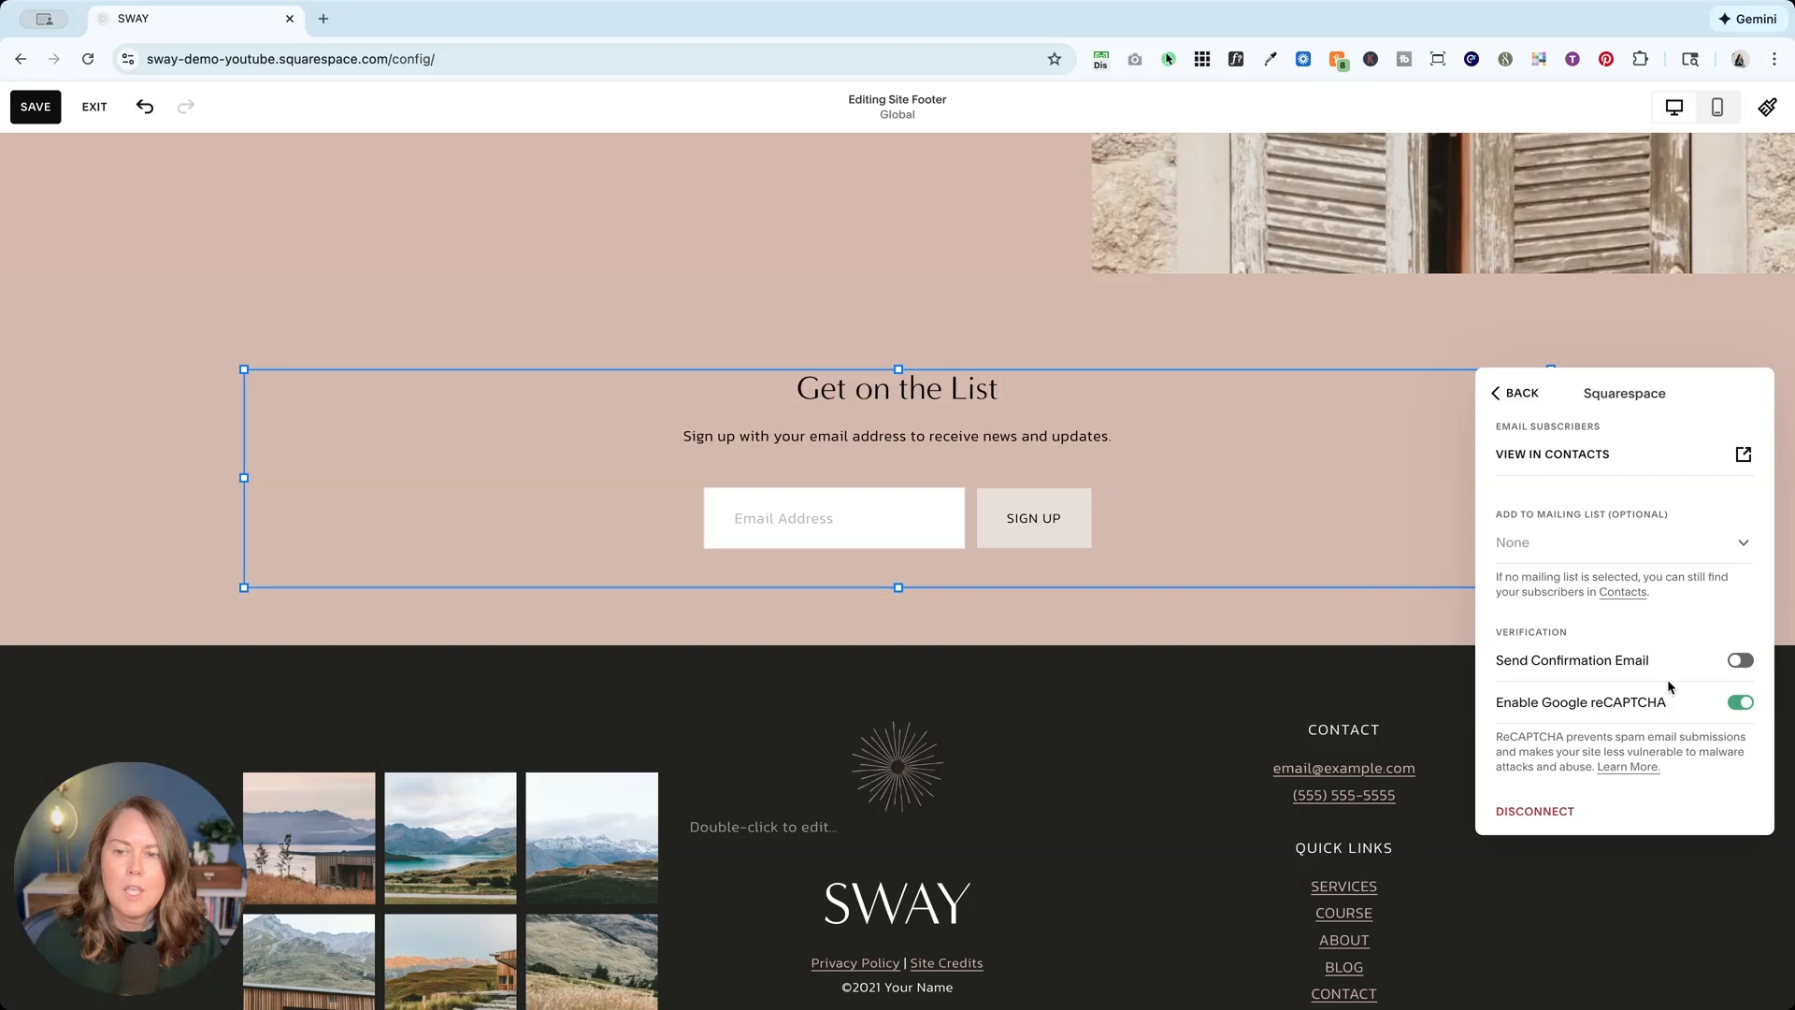
left_click(1742, 661)
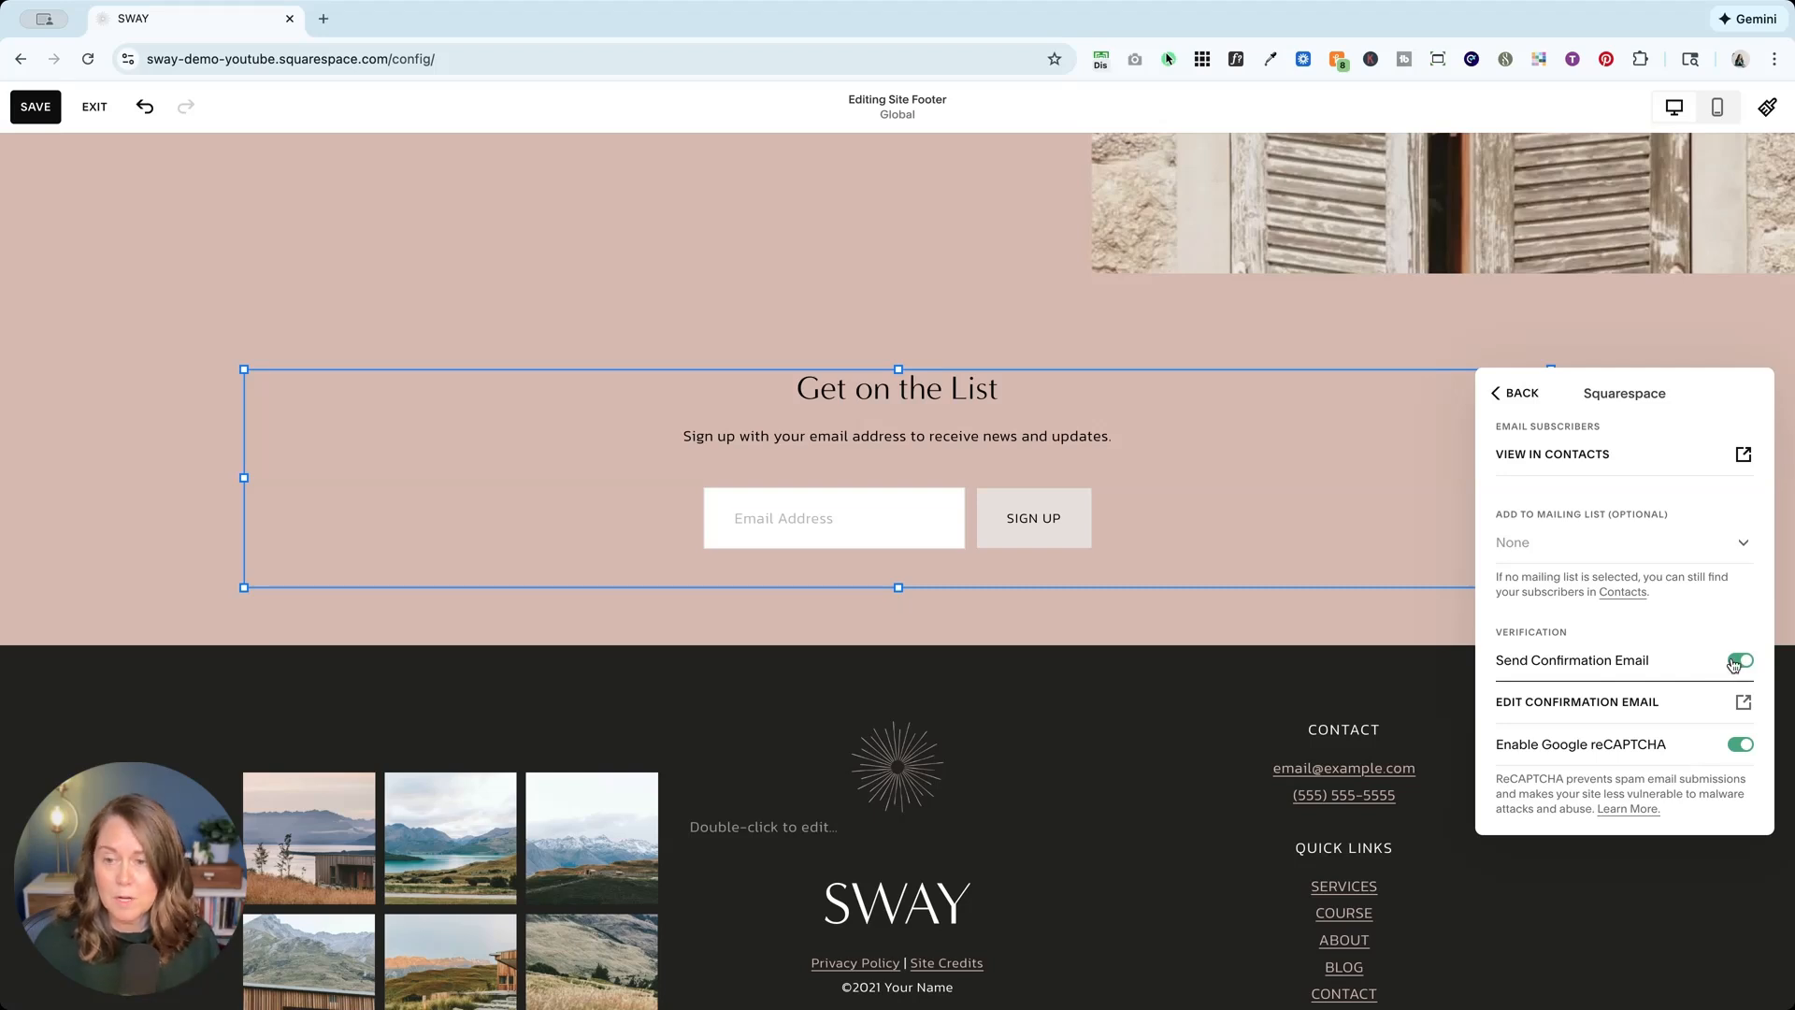
left_click(1738, 661)
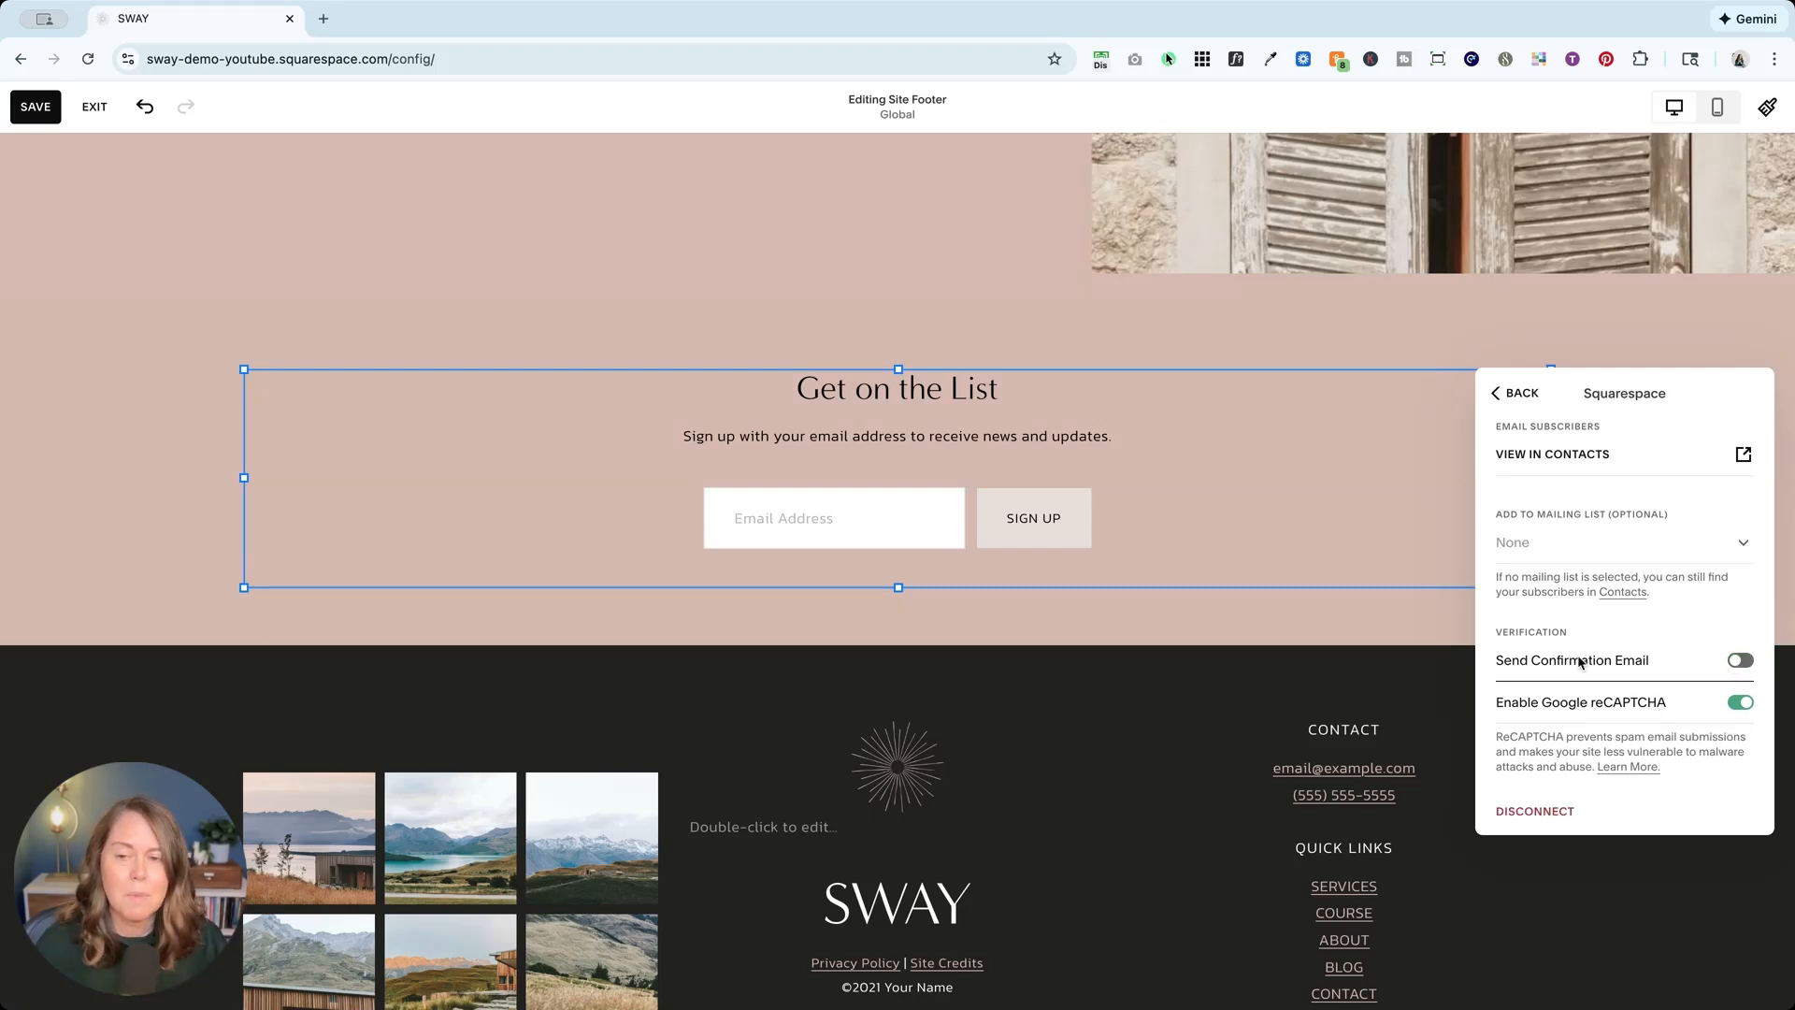
left_click(1741, 661)
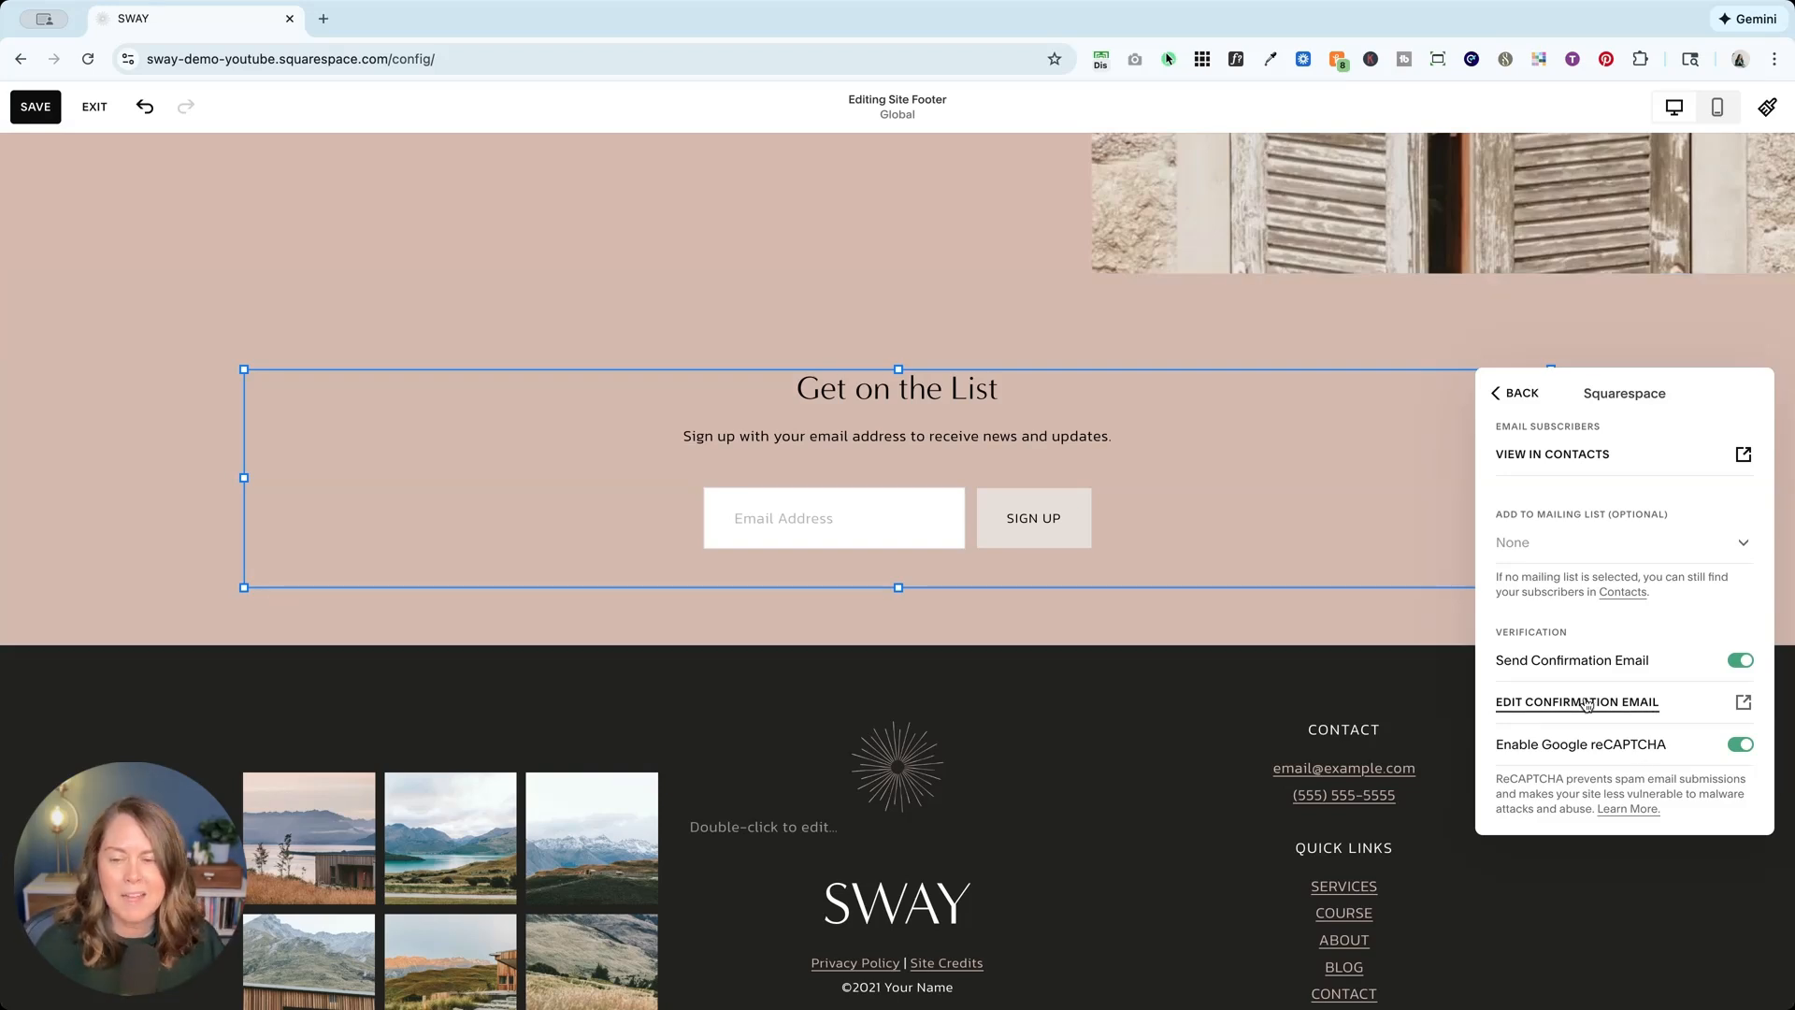
left_click(1643, 671)
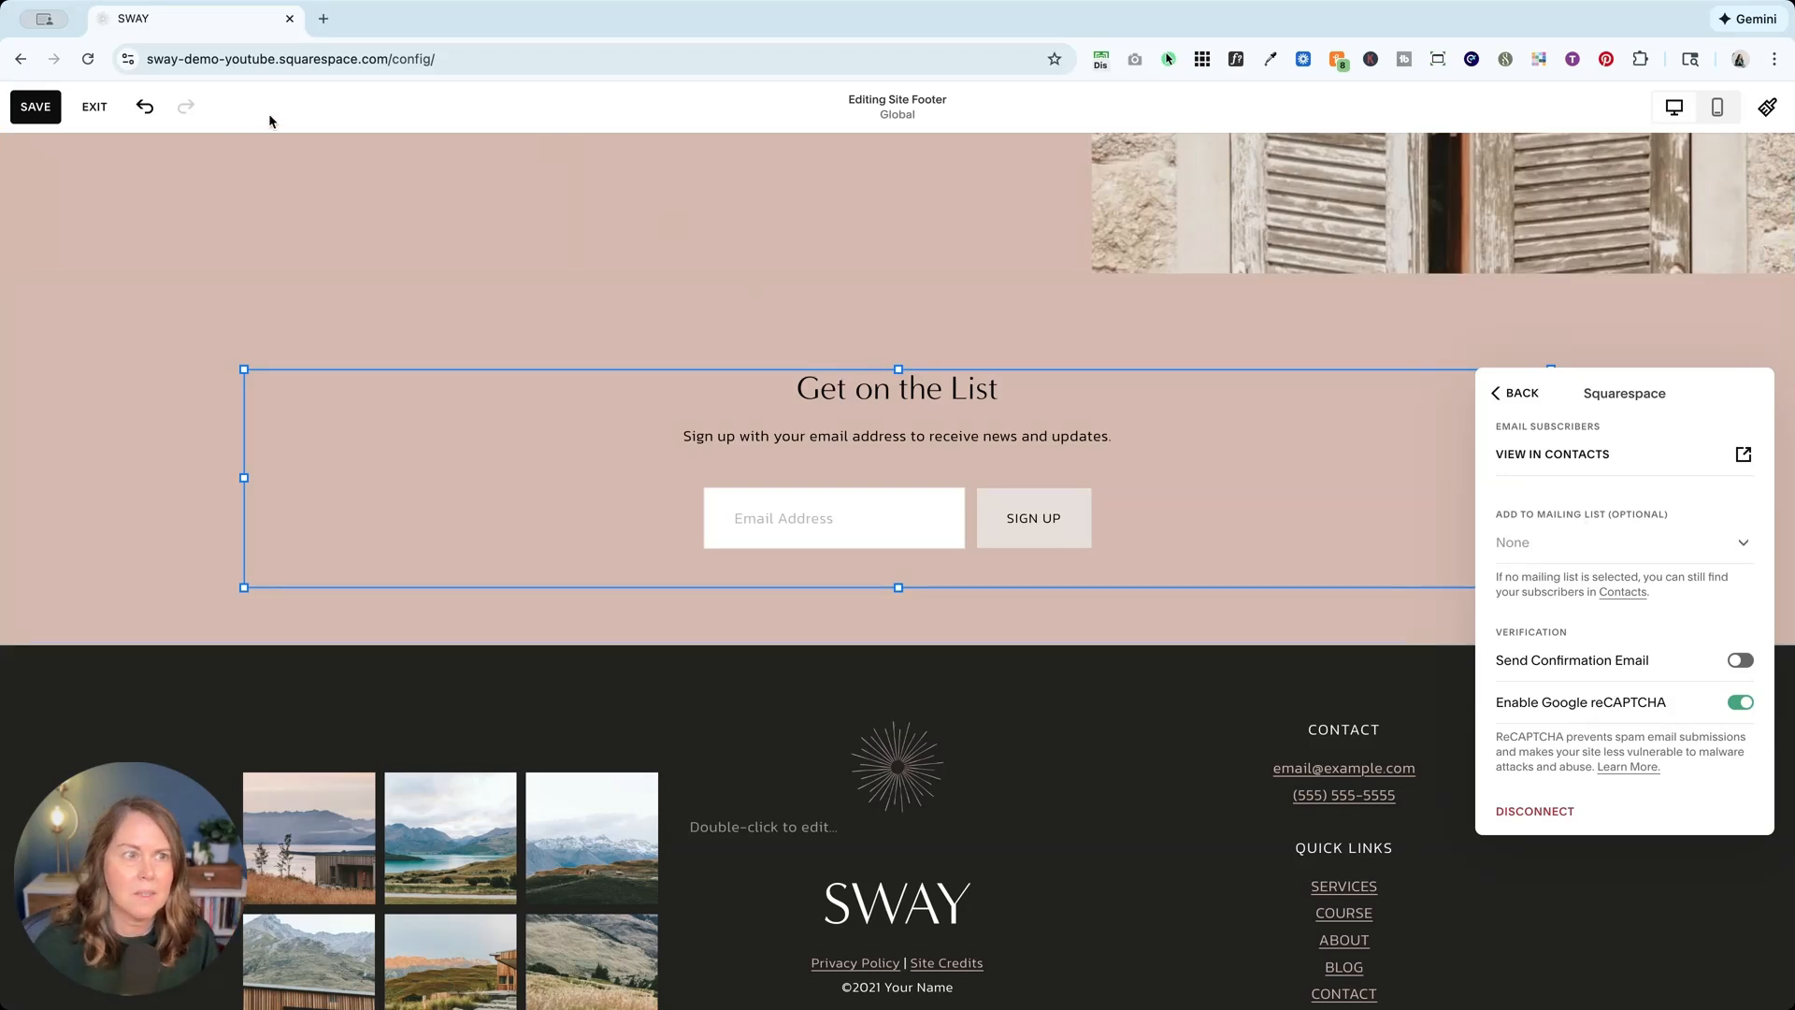
left_click(36, 108)
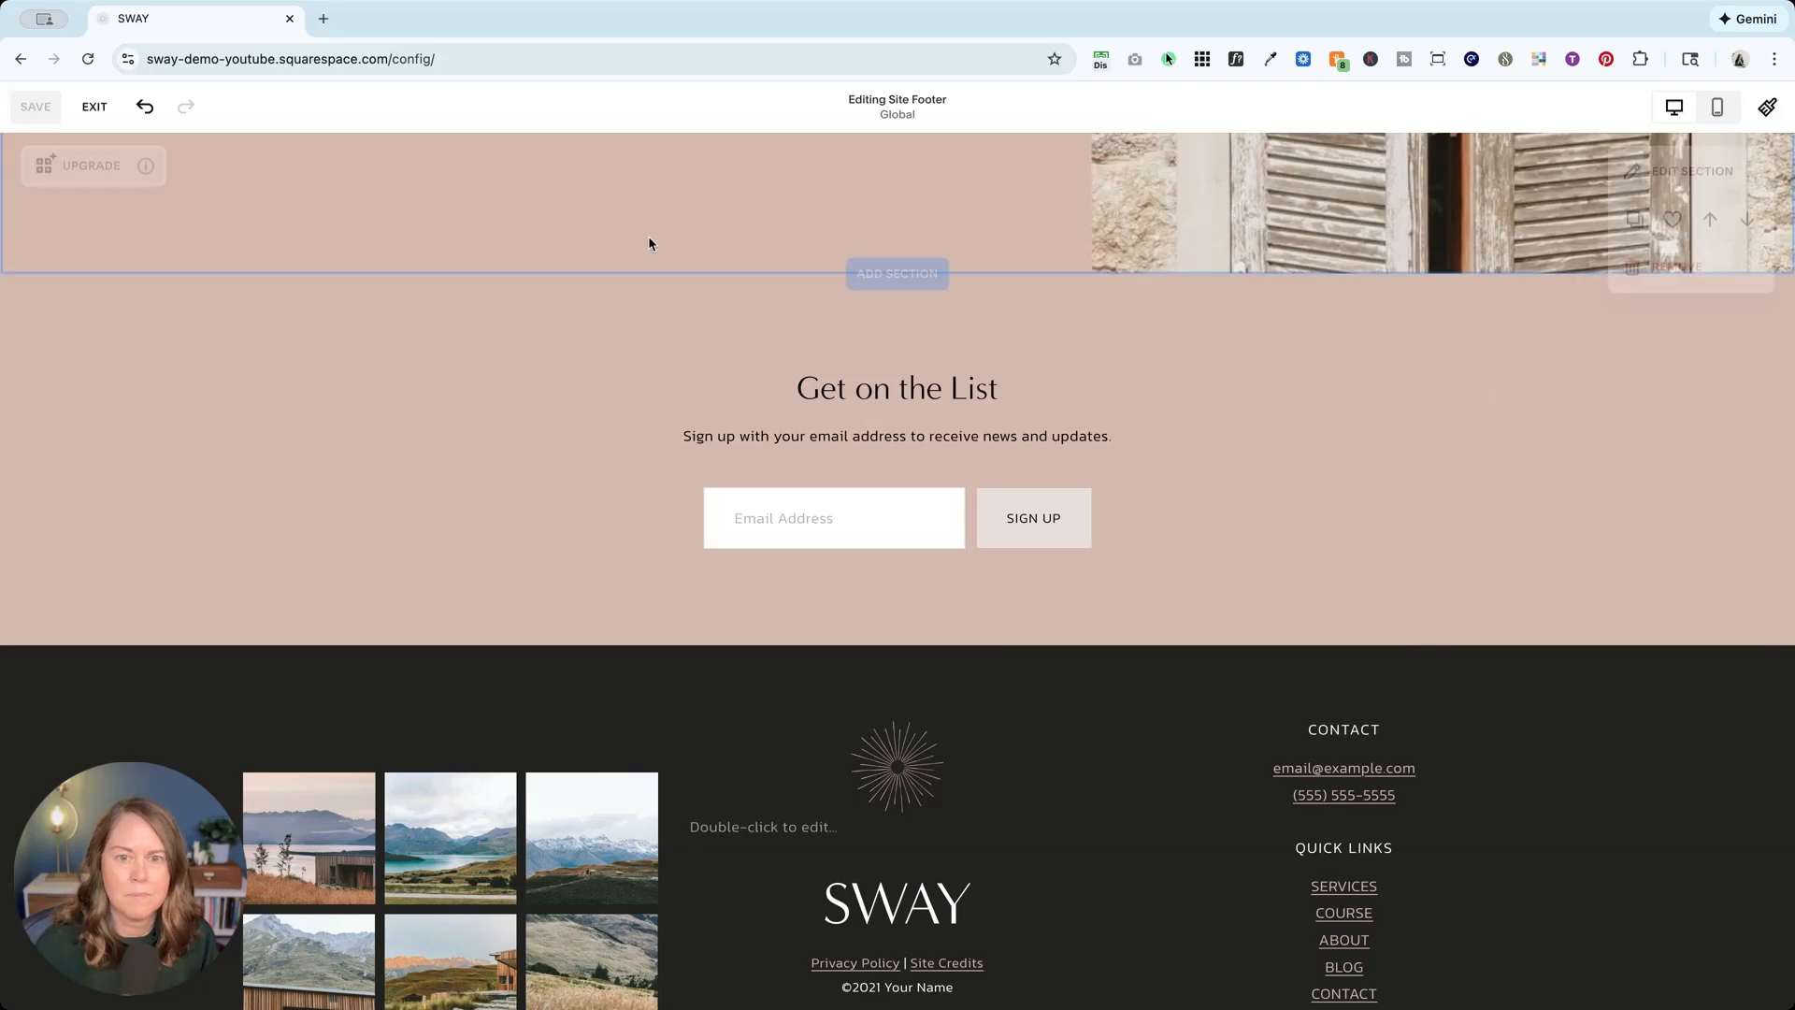
Step: Exit the editor and start a new mailing list from Contacts > Lists & Segments
left_click(94, 107)
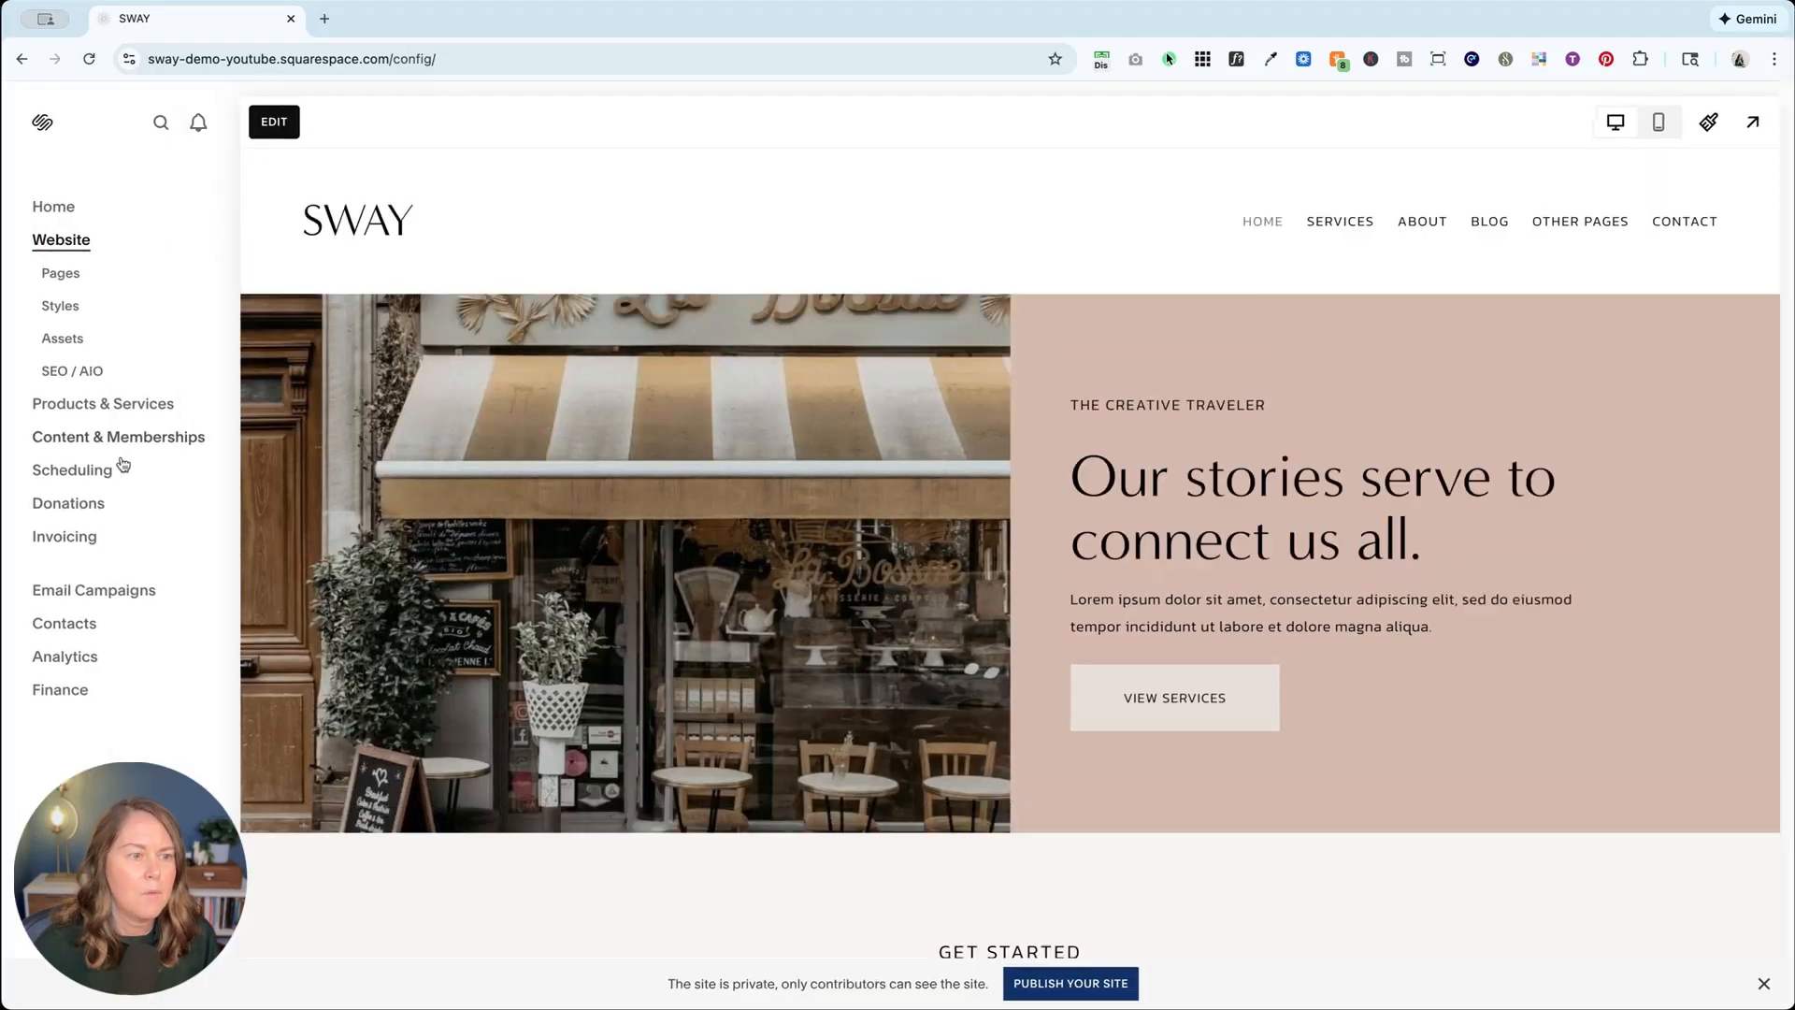
left_click(58, 624)
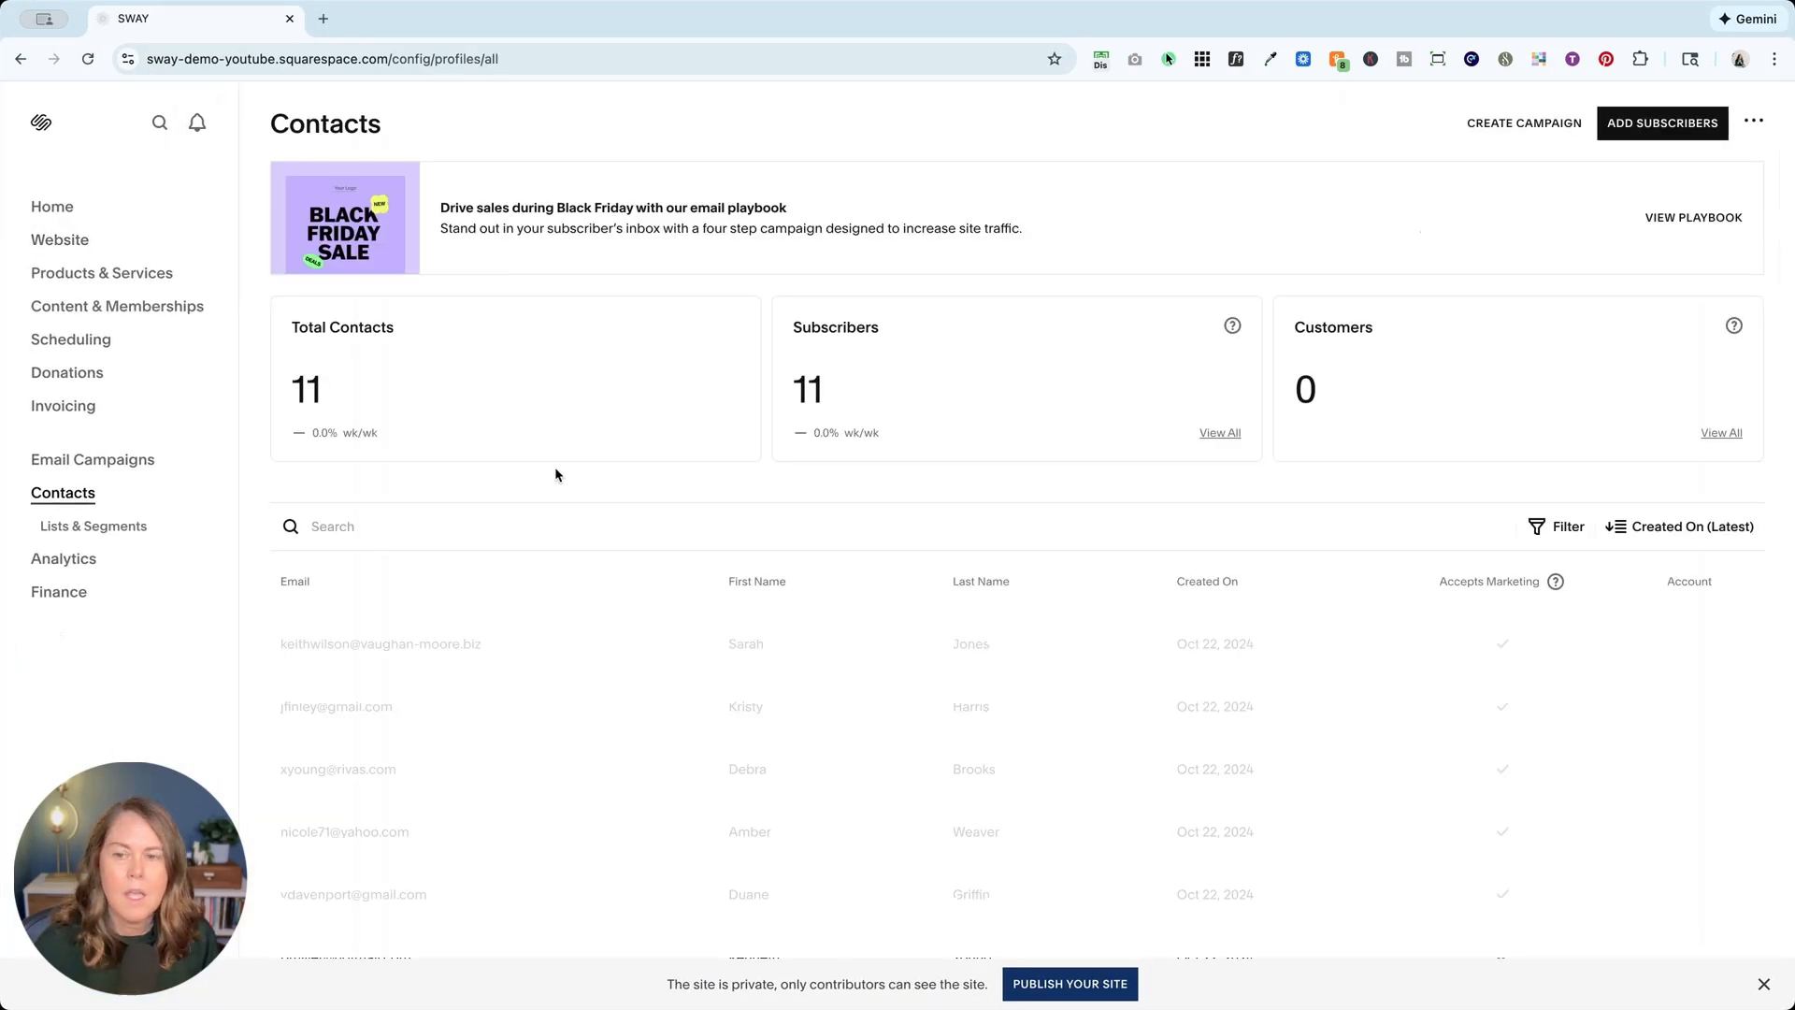
left_click(94, 527)
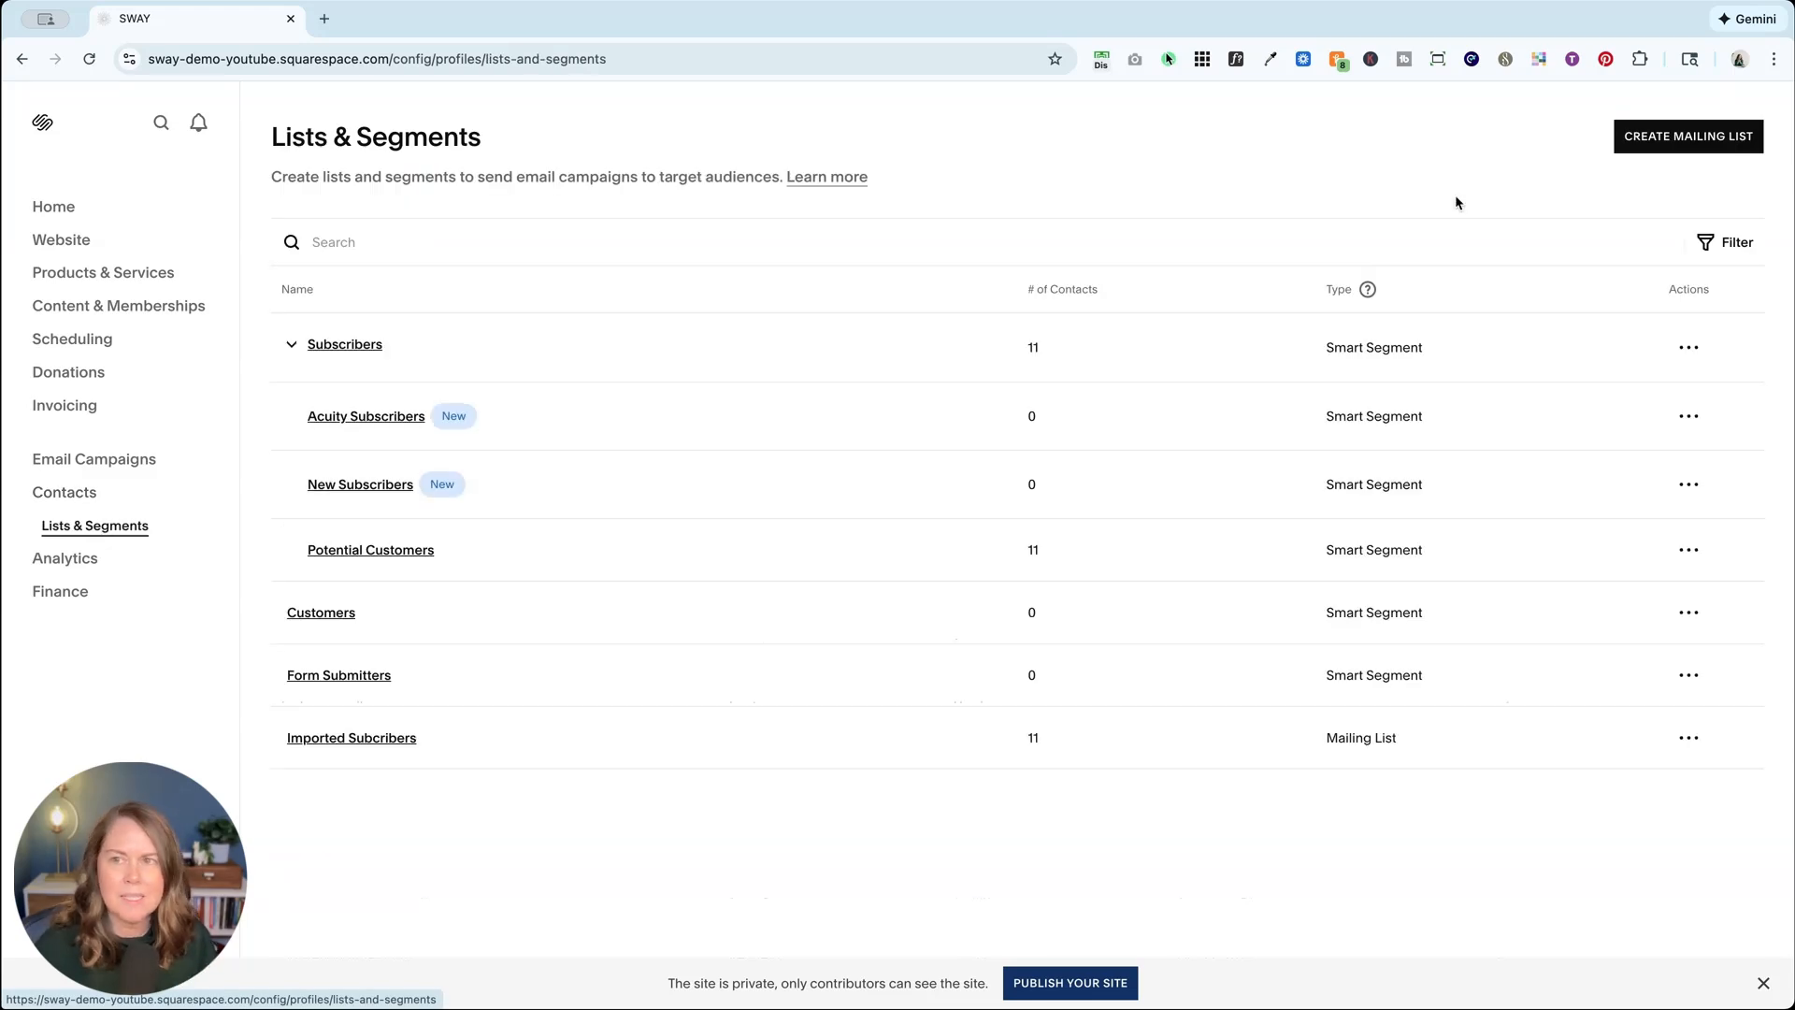
left_click(1732, 138)
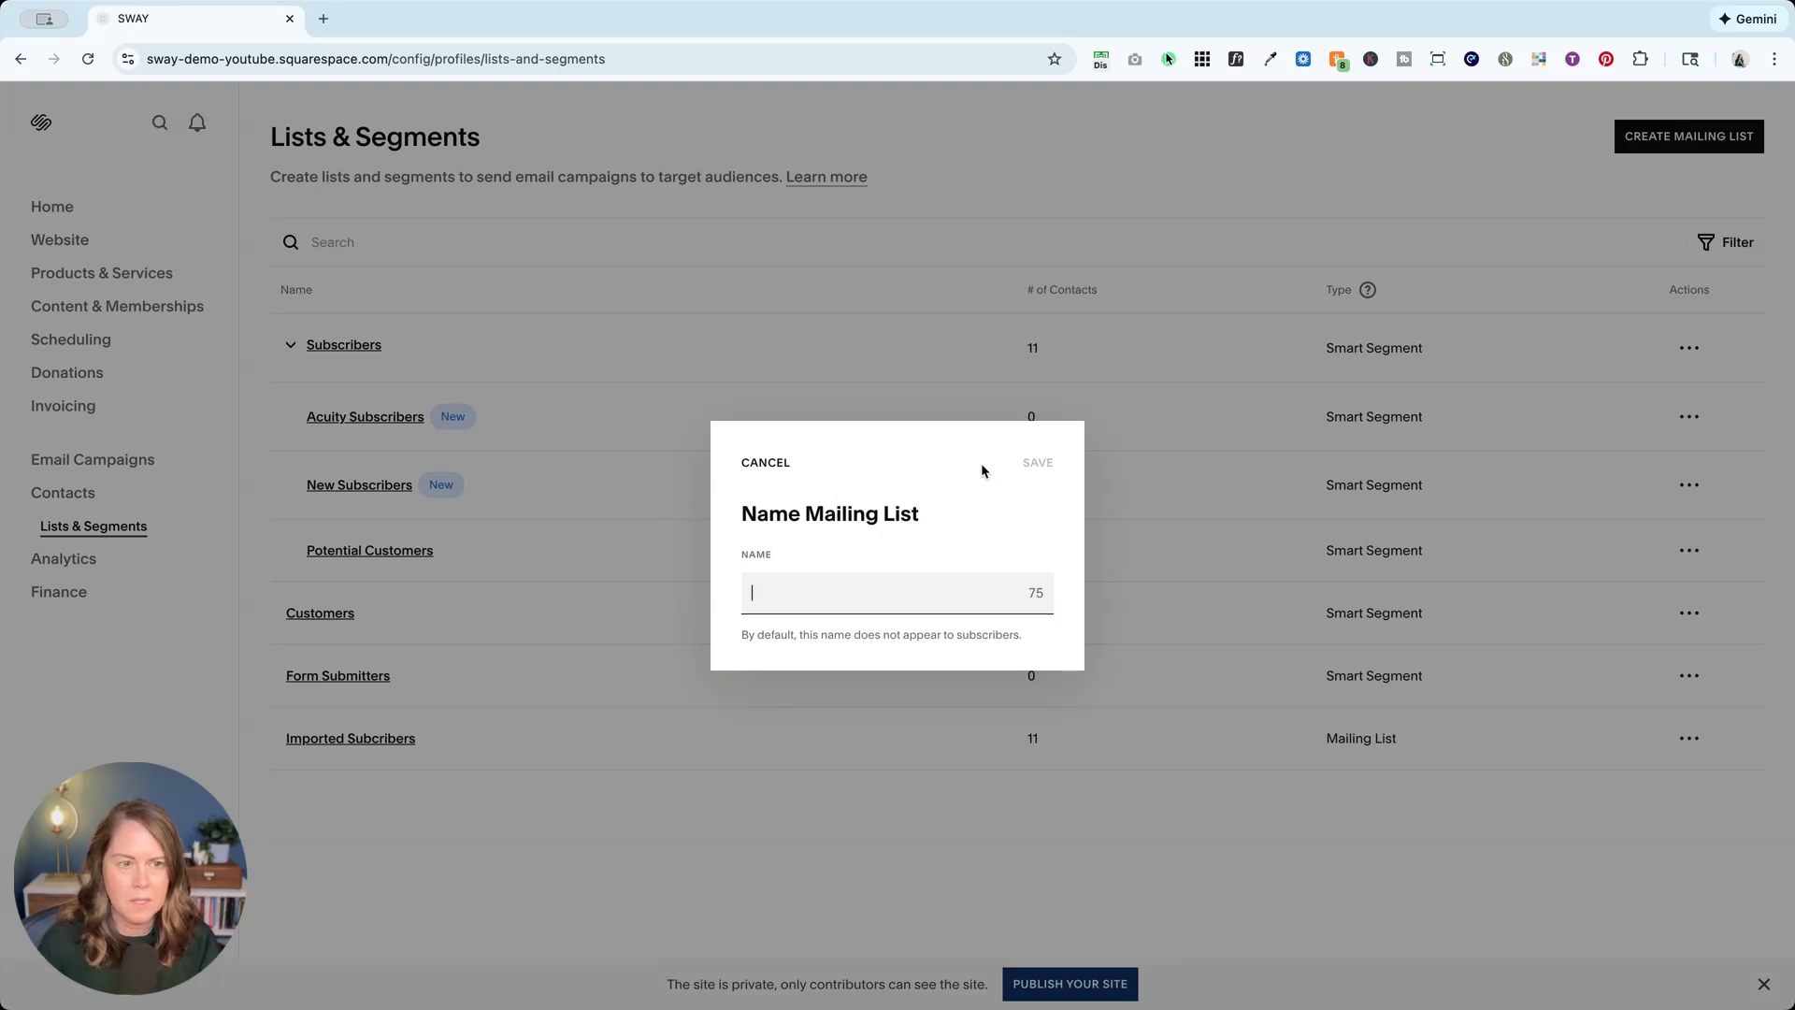
Step: Name the new mailing list 'Newsletter Subscribers (Footer)' and save it
type("Neslw")
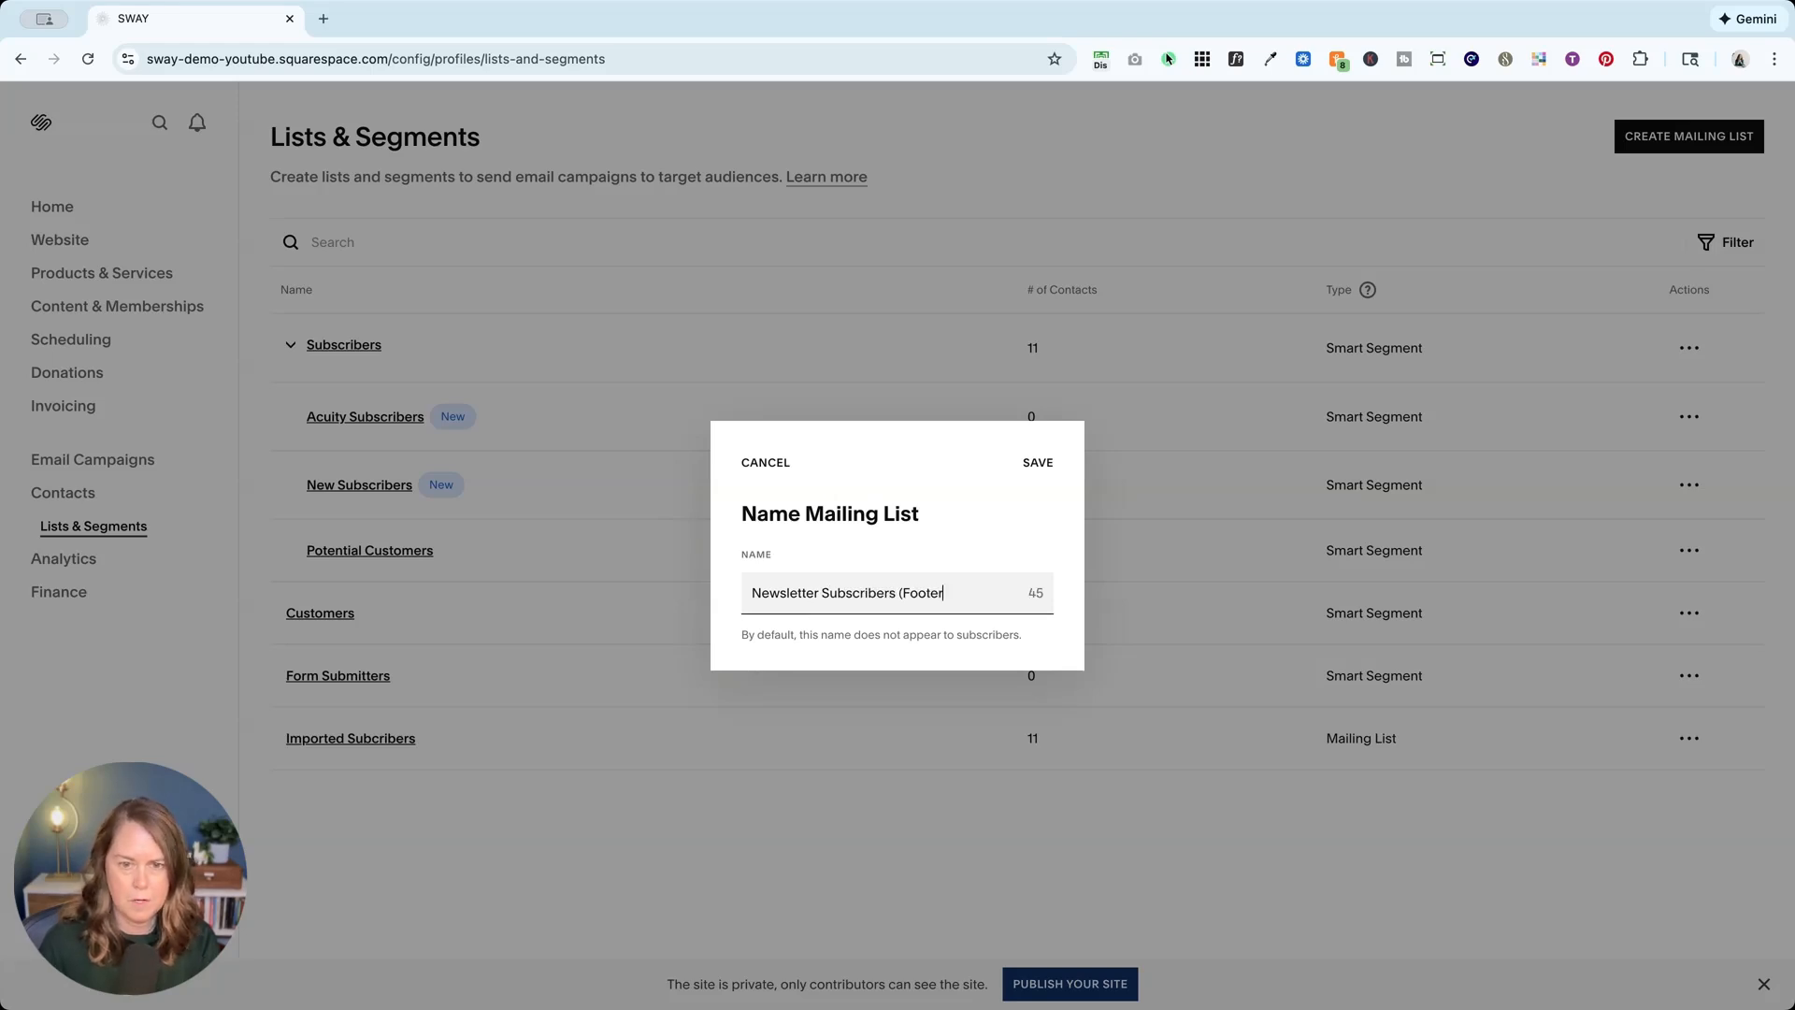
left_click(1038, 462)
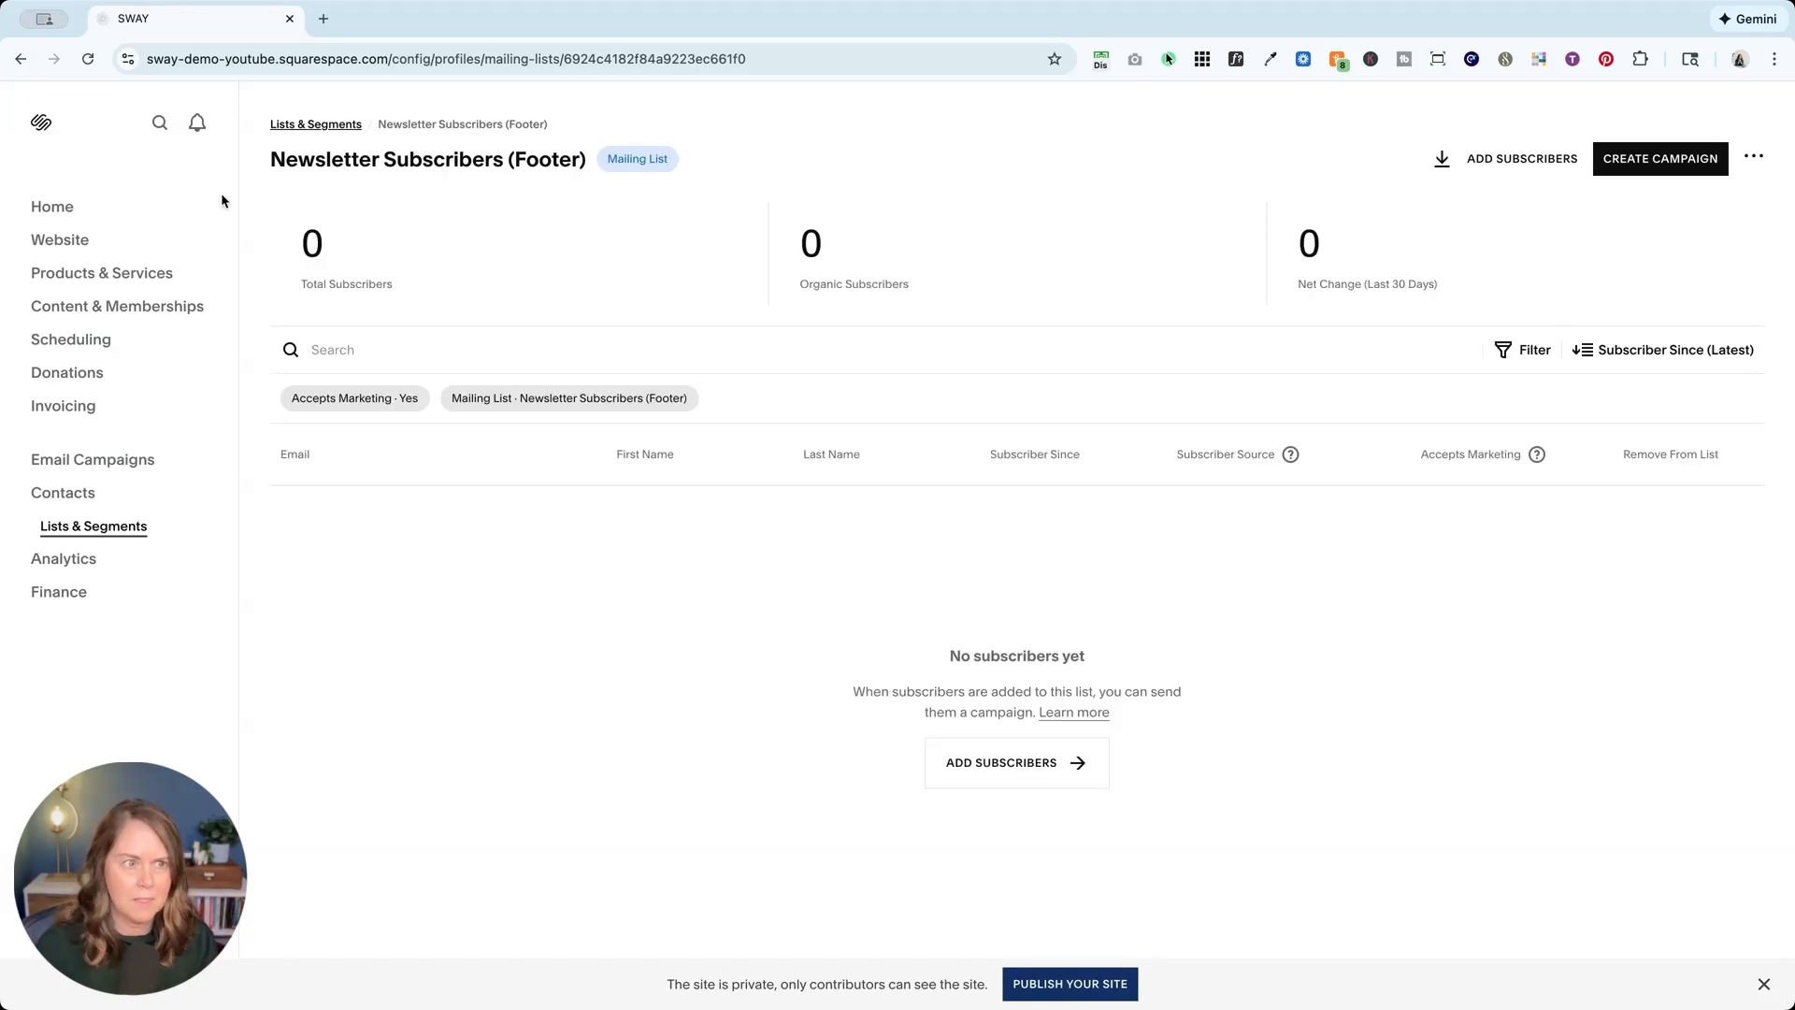
Step: Reopen the Home page's site footer in the editor
left_click(54, 240)
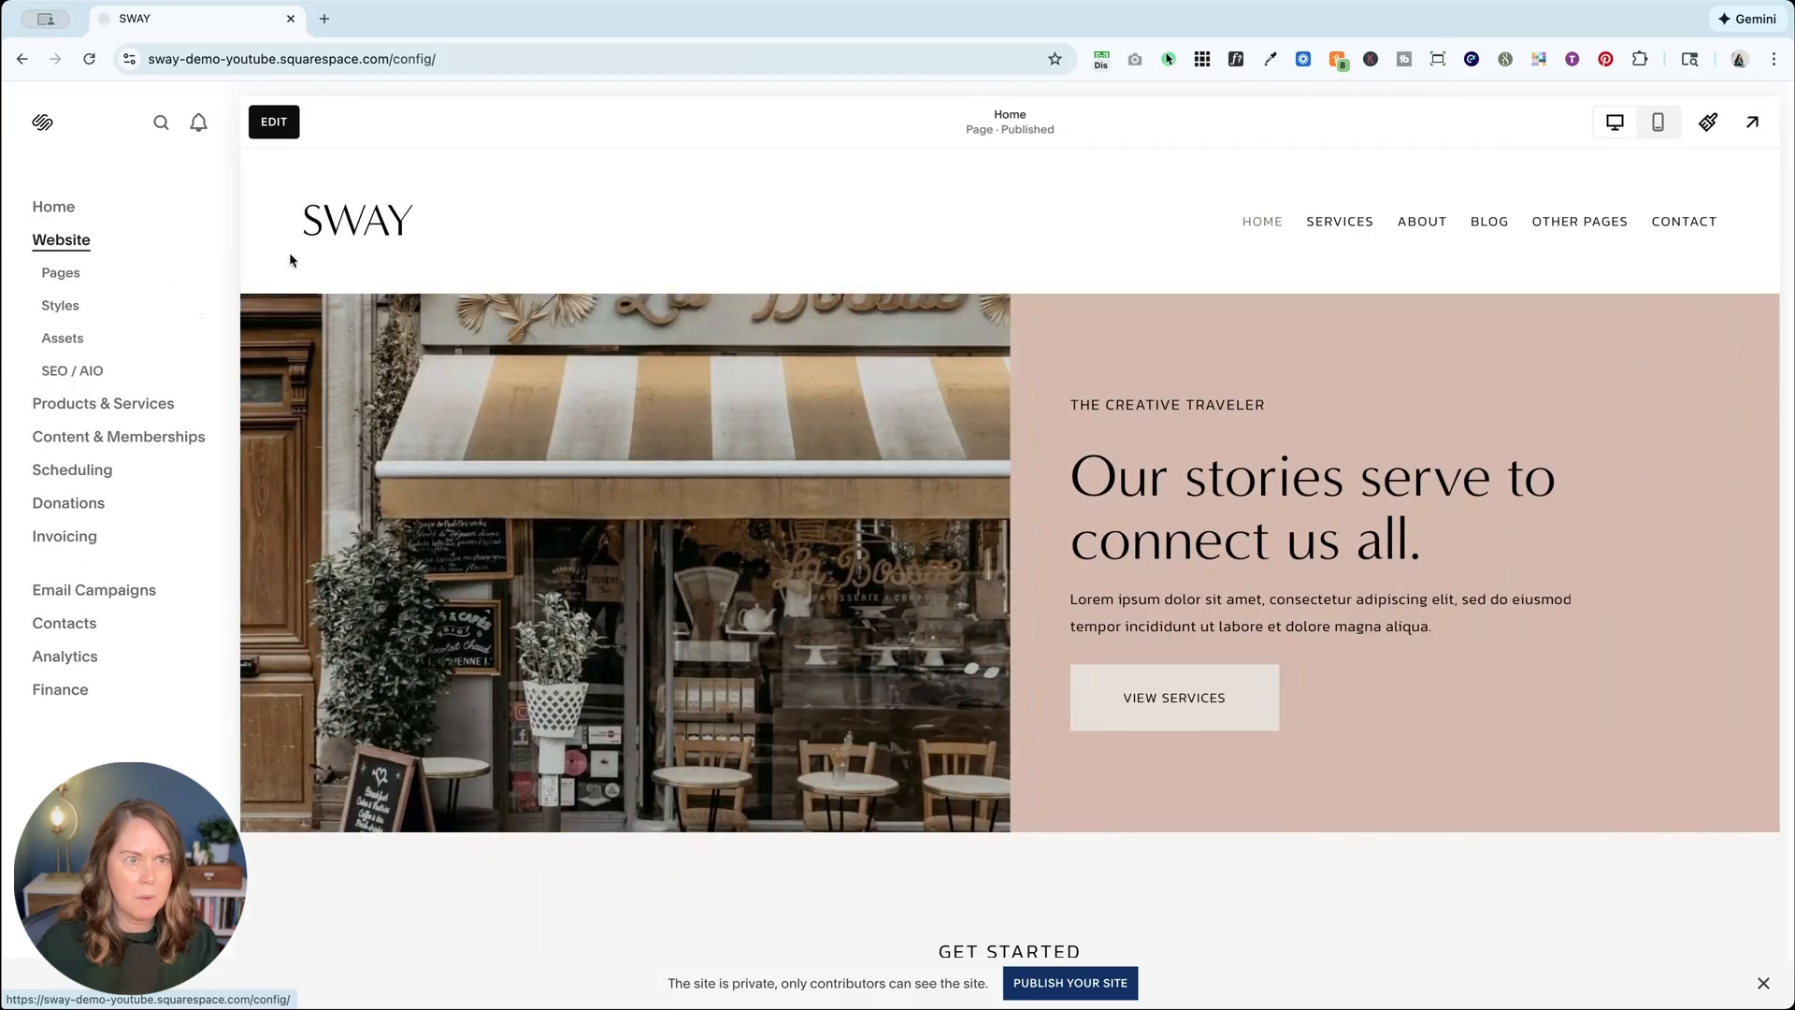
left_click(292, 122)
scroll(551, 481, "down", 20)
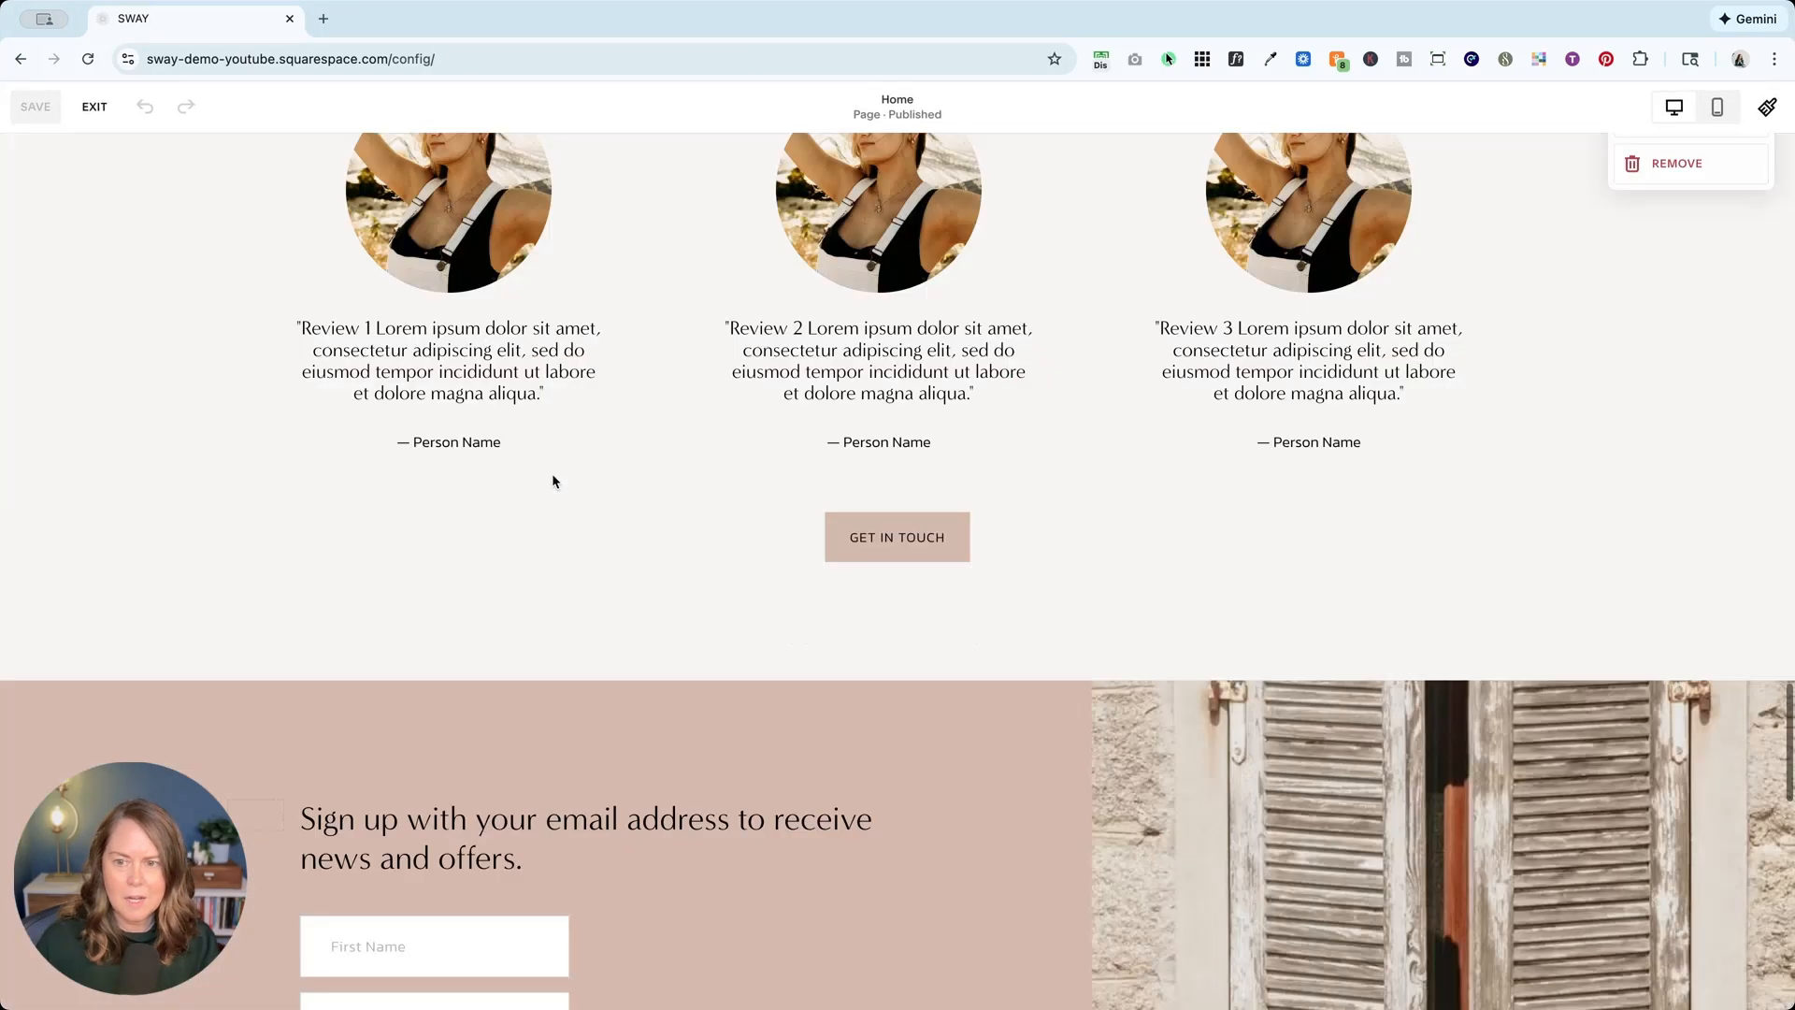
scroll(861, 459, "up", 5)
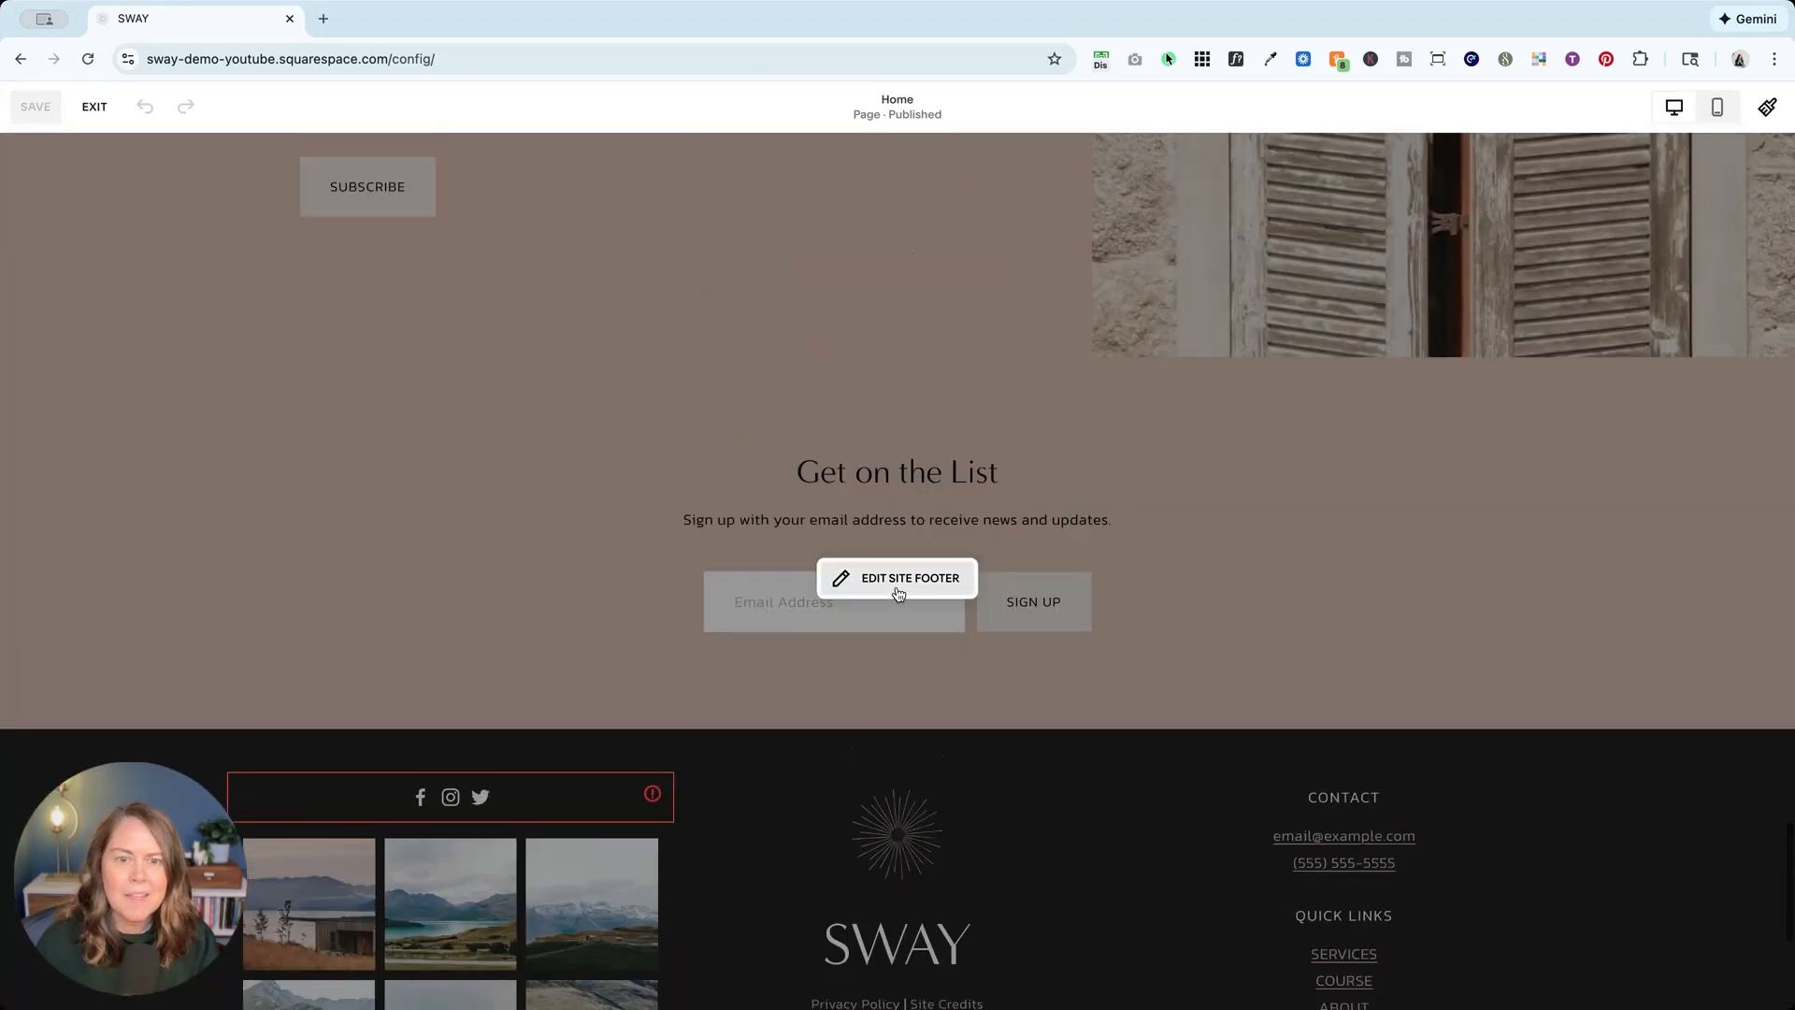
left_click(846, 577)
scroll(857, 317, "up", 3)
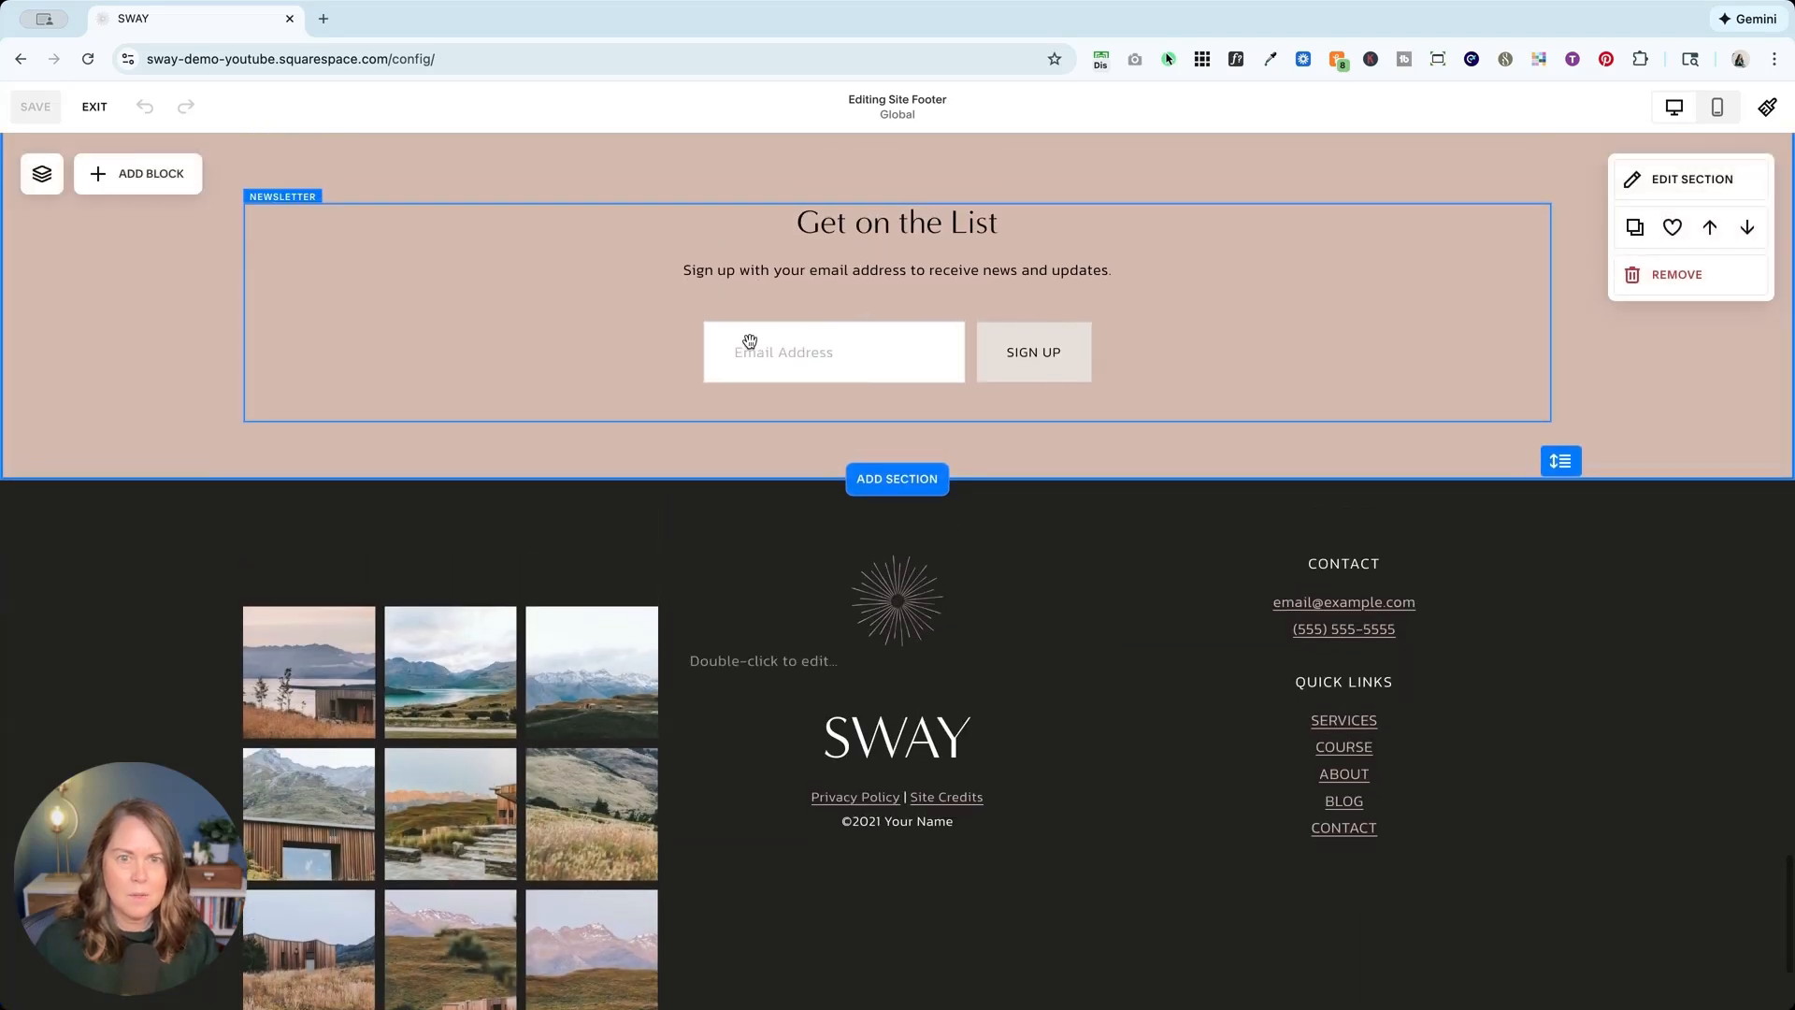
Step: Set the signup block's storage to add subscribers to Newsletter Subscribers (Footer), then exit
double_click(698, 295)
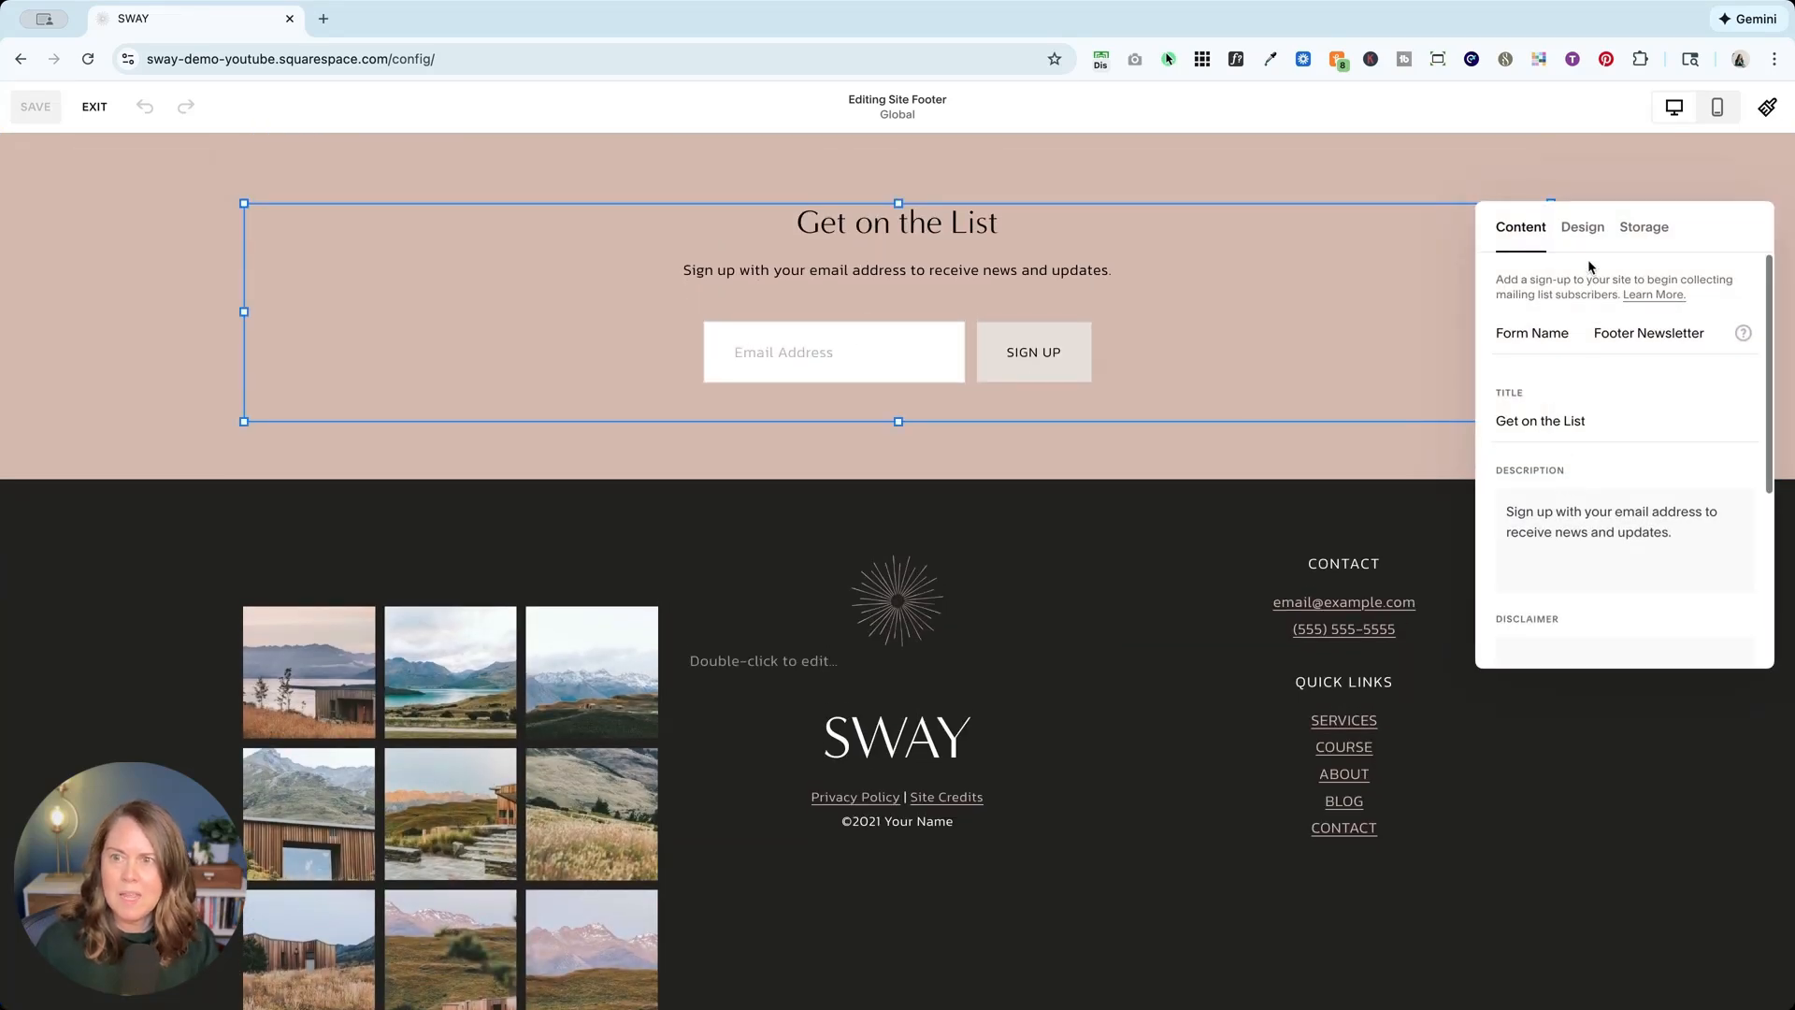
left_click(1644, 226)
left_click(1587, 352)
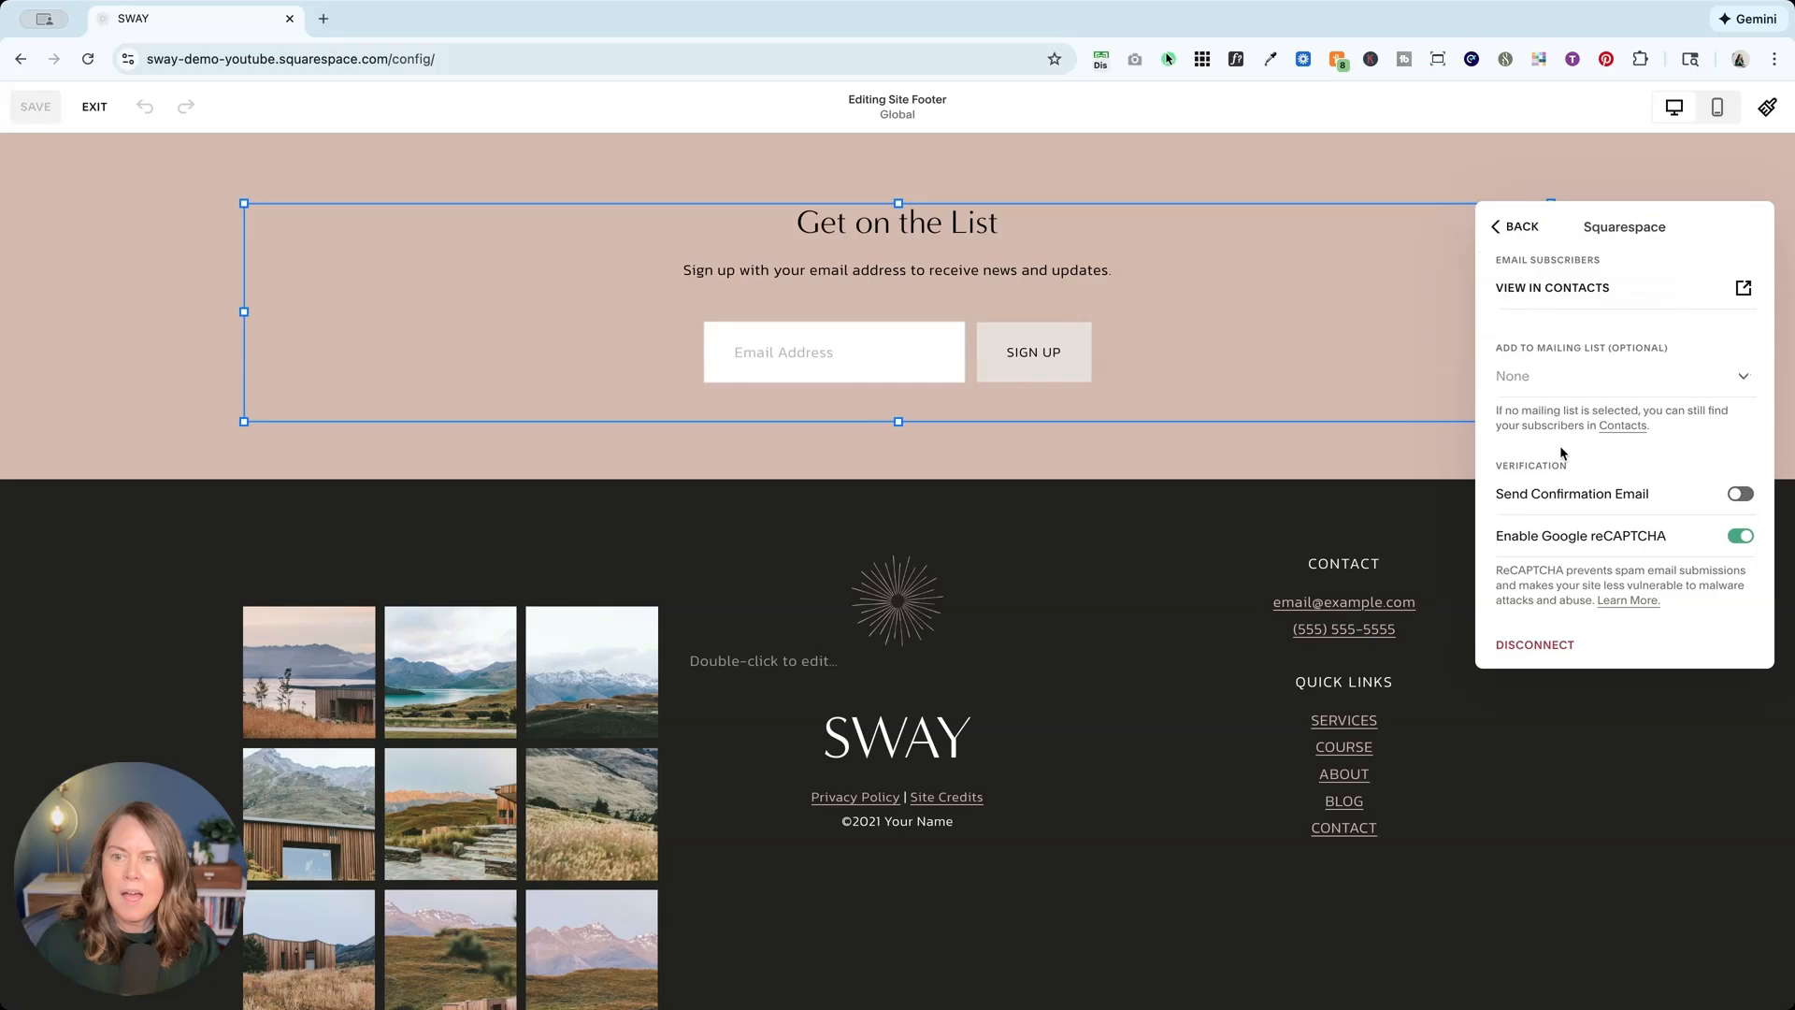
left_click(1544, 375)
left_click(1549, 420)
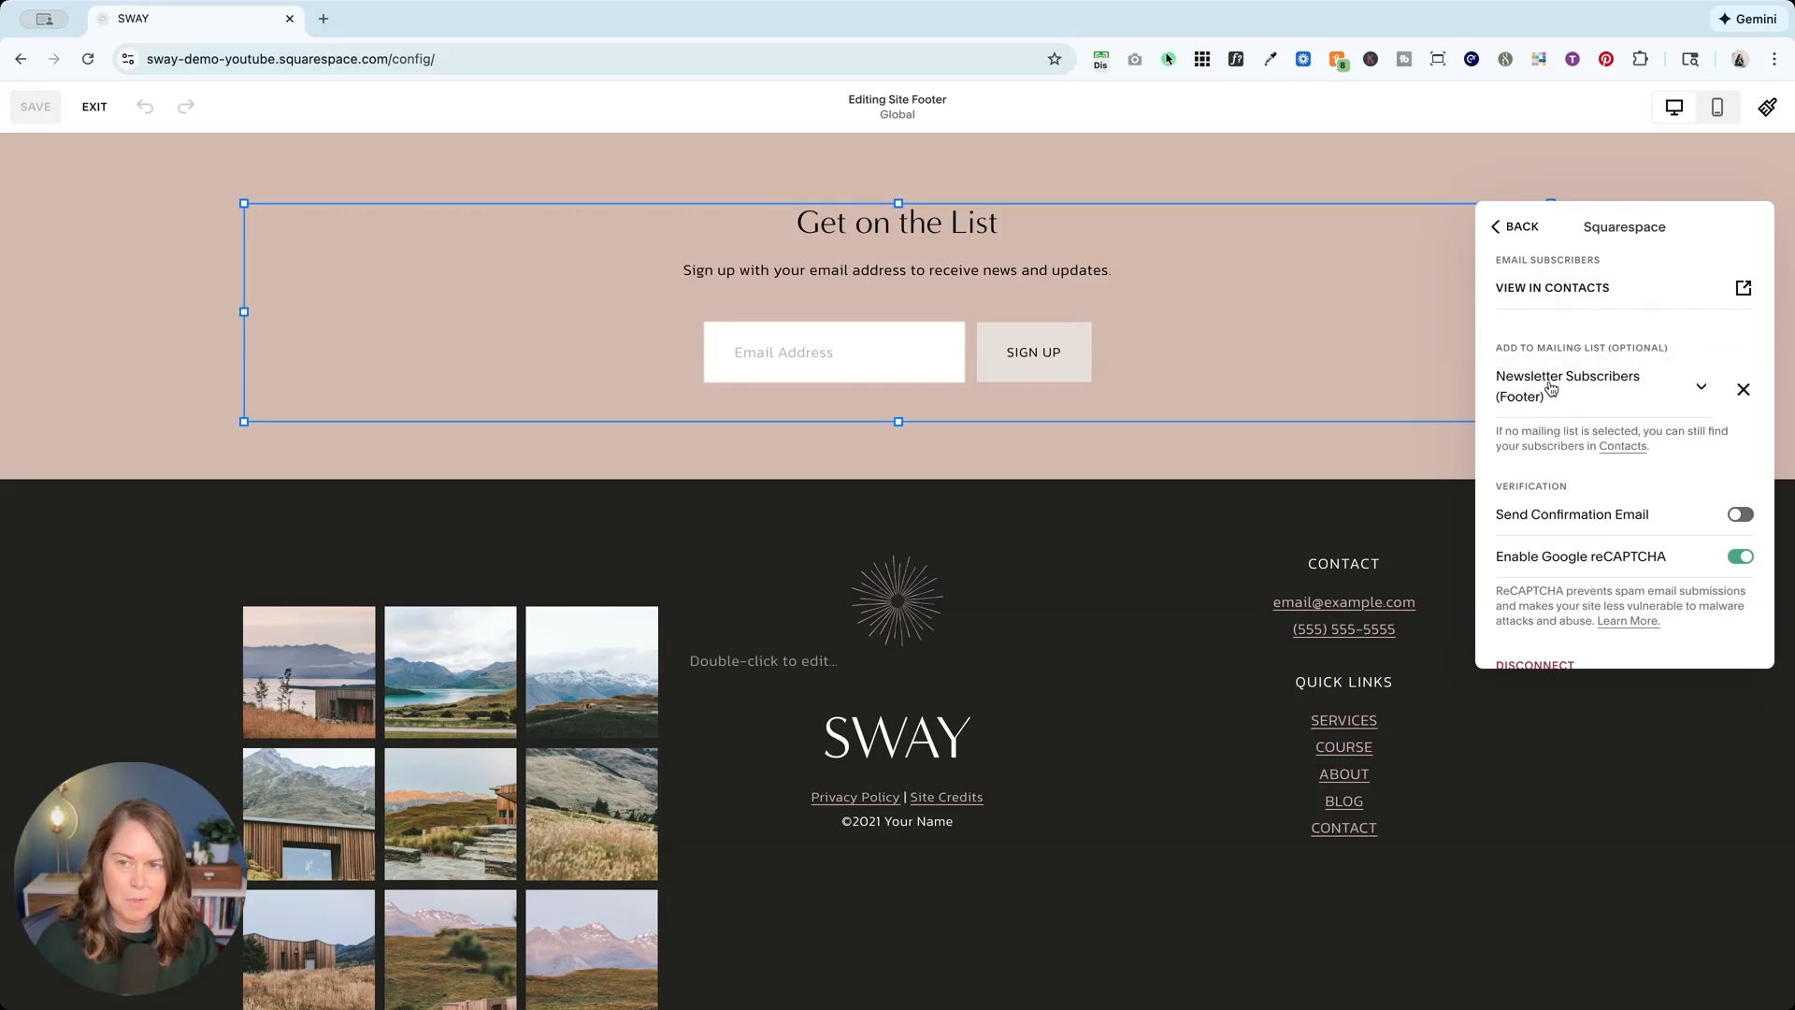
left_click(1499, 227)
left_click(155, 294)
left_click(95, 107)
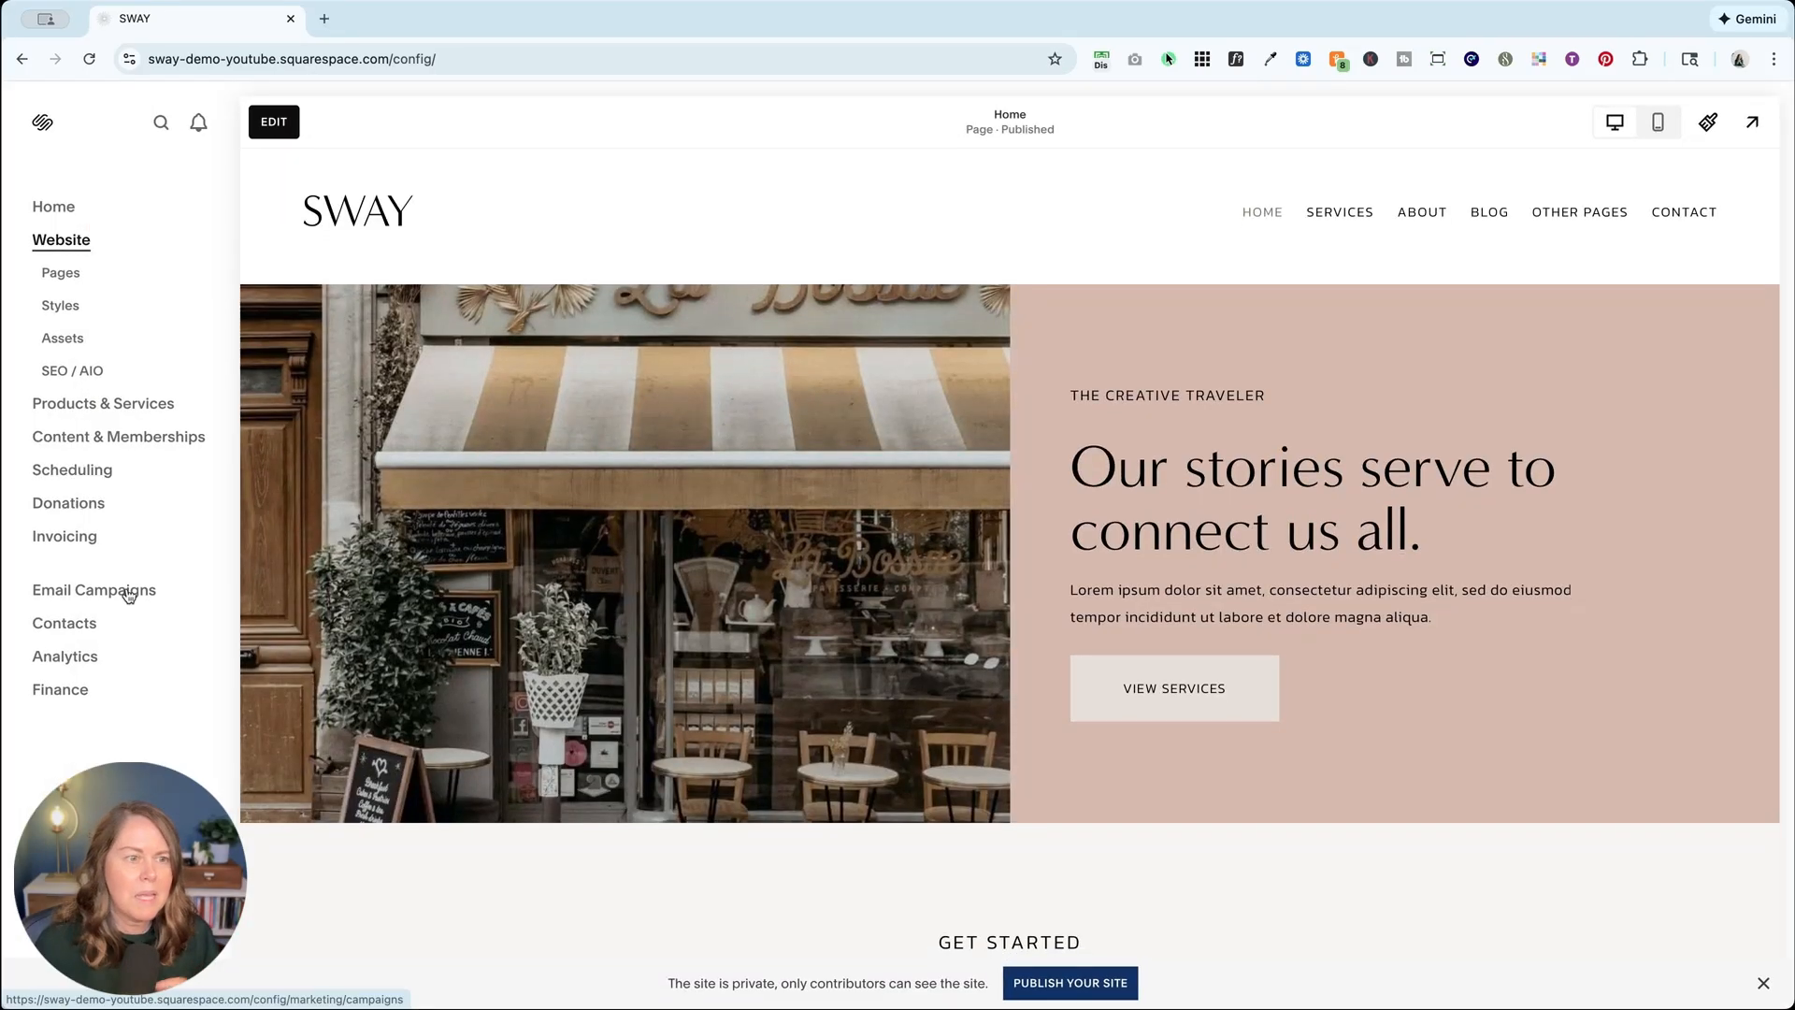
Step: Open Contacts > Lists & Segments to find Newsletter Subscribers (Footer) with 0 contacts
left_click(58, 625)
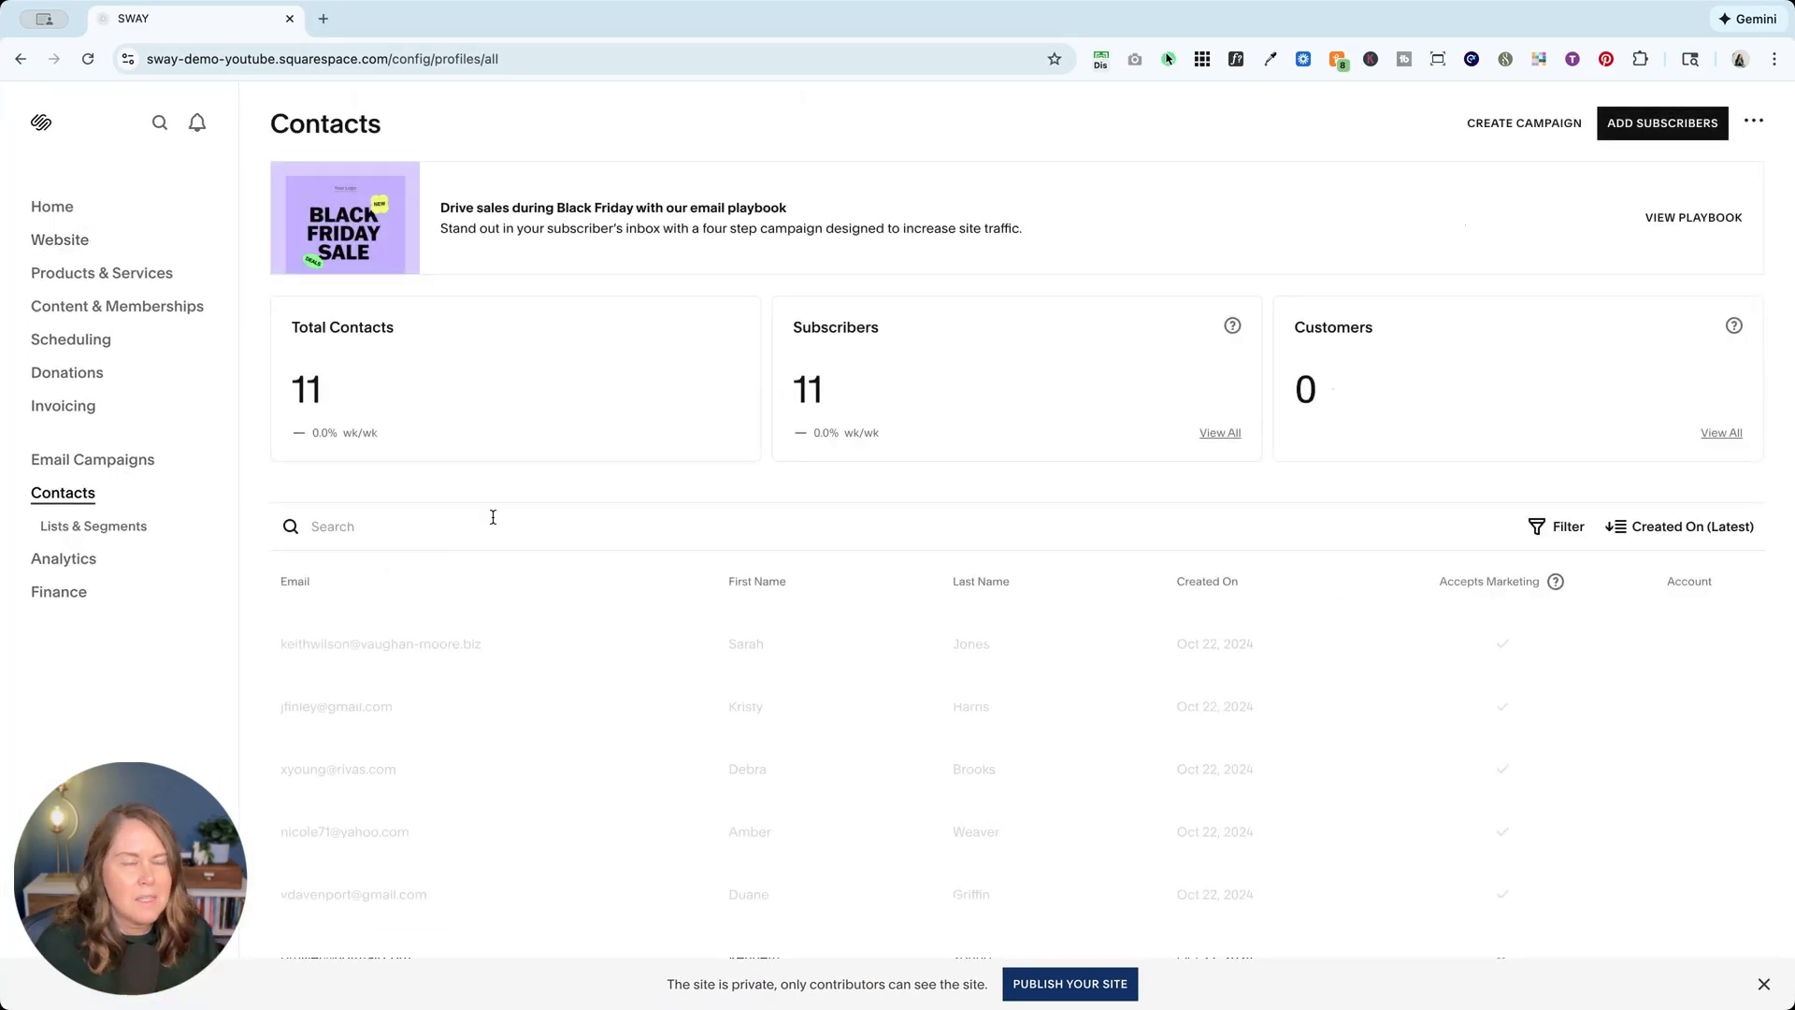
scroll(493, 517, "down", 1)
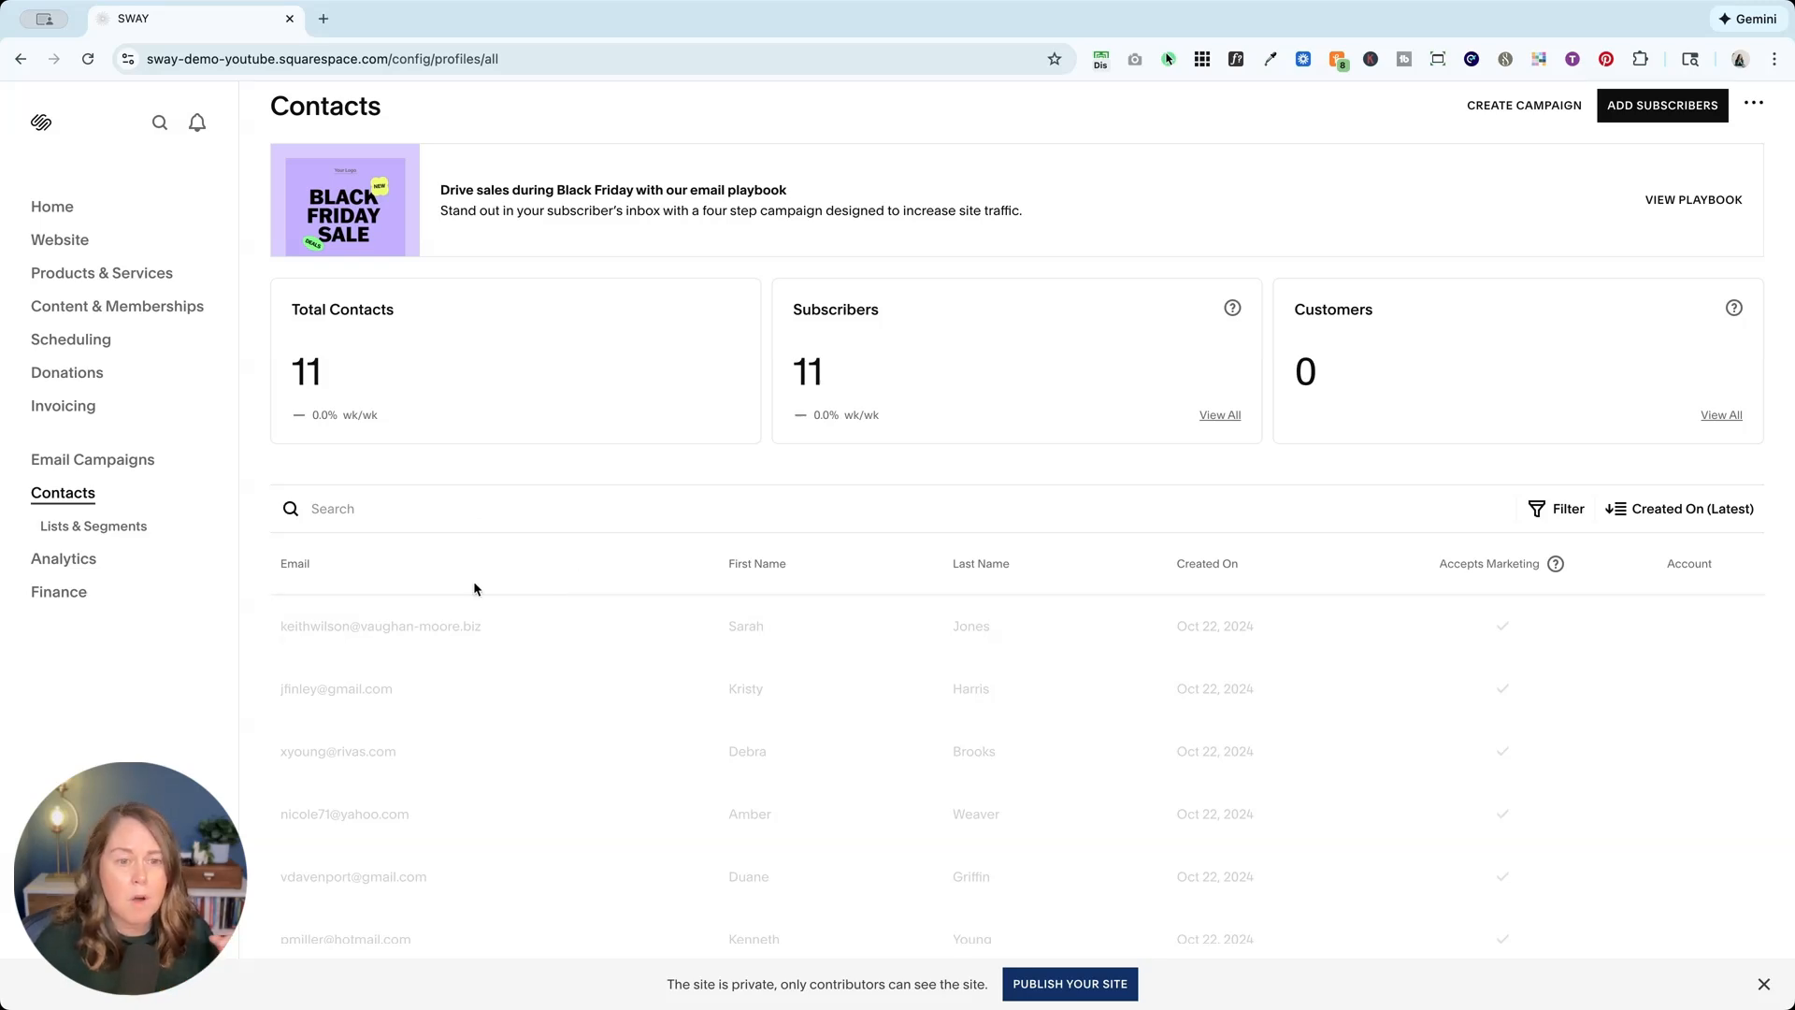
left_click(86, 525)
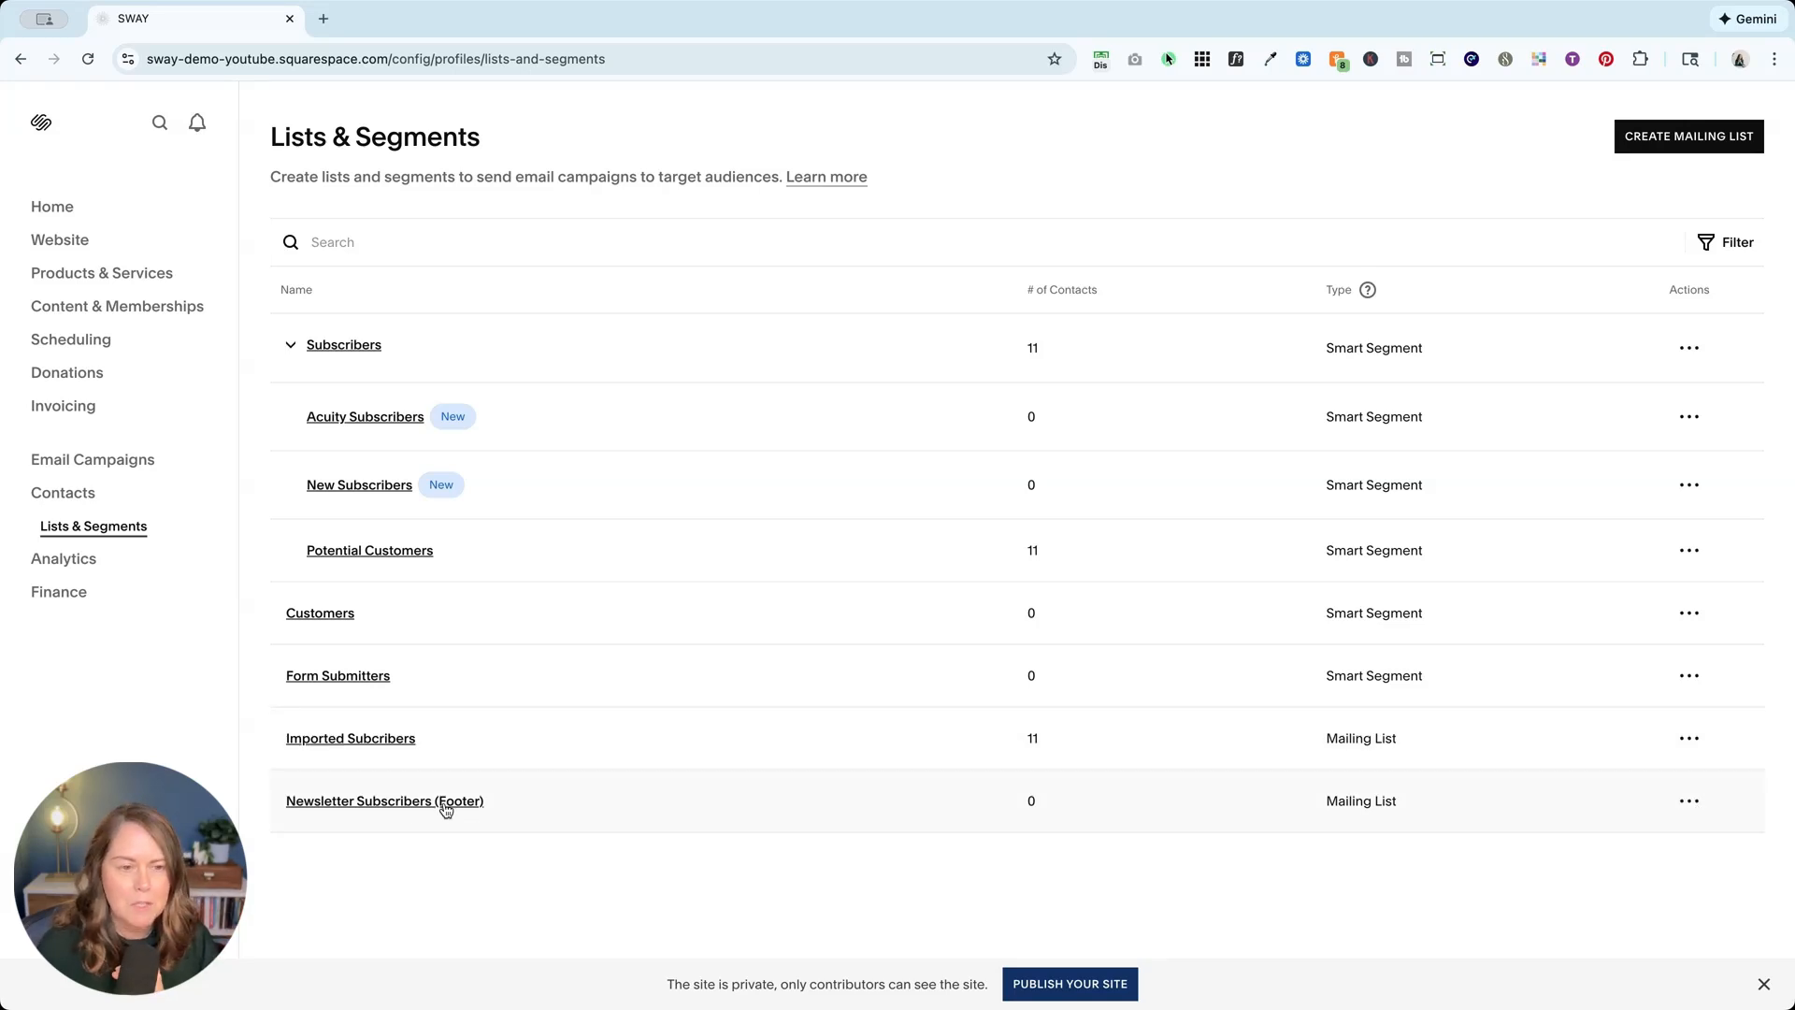
left_click(1689, 810)
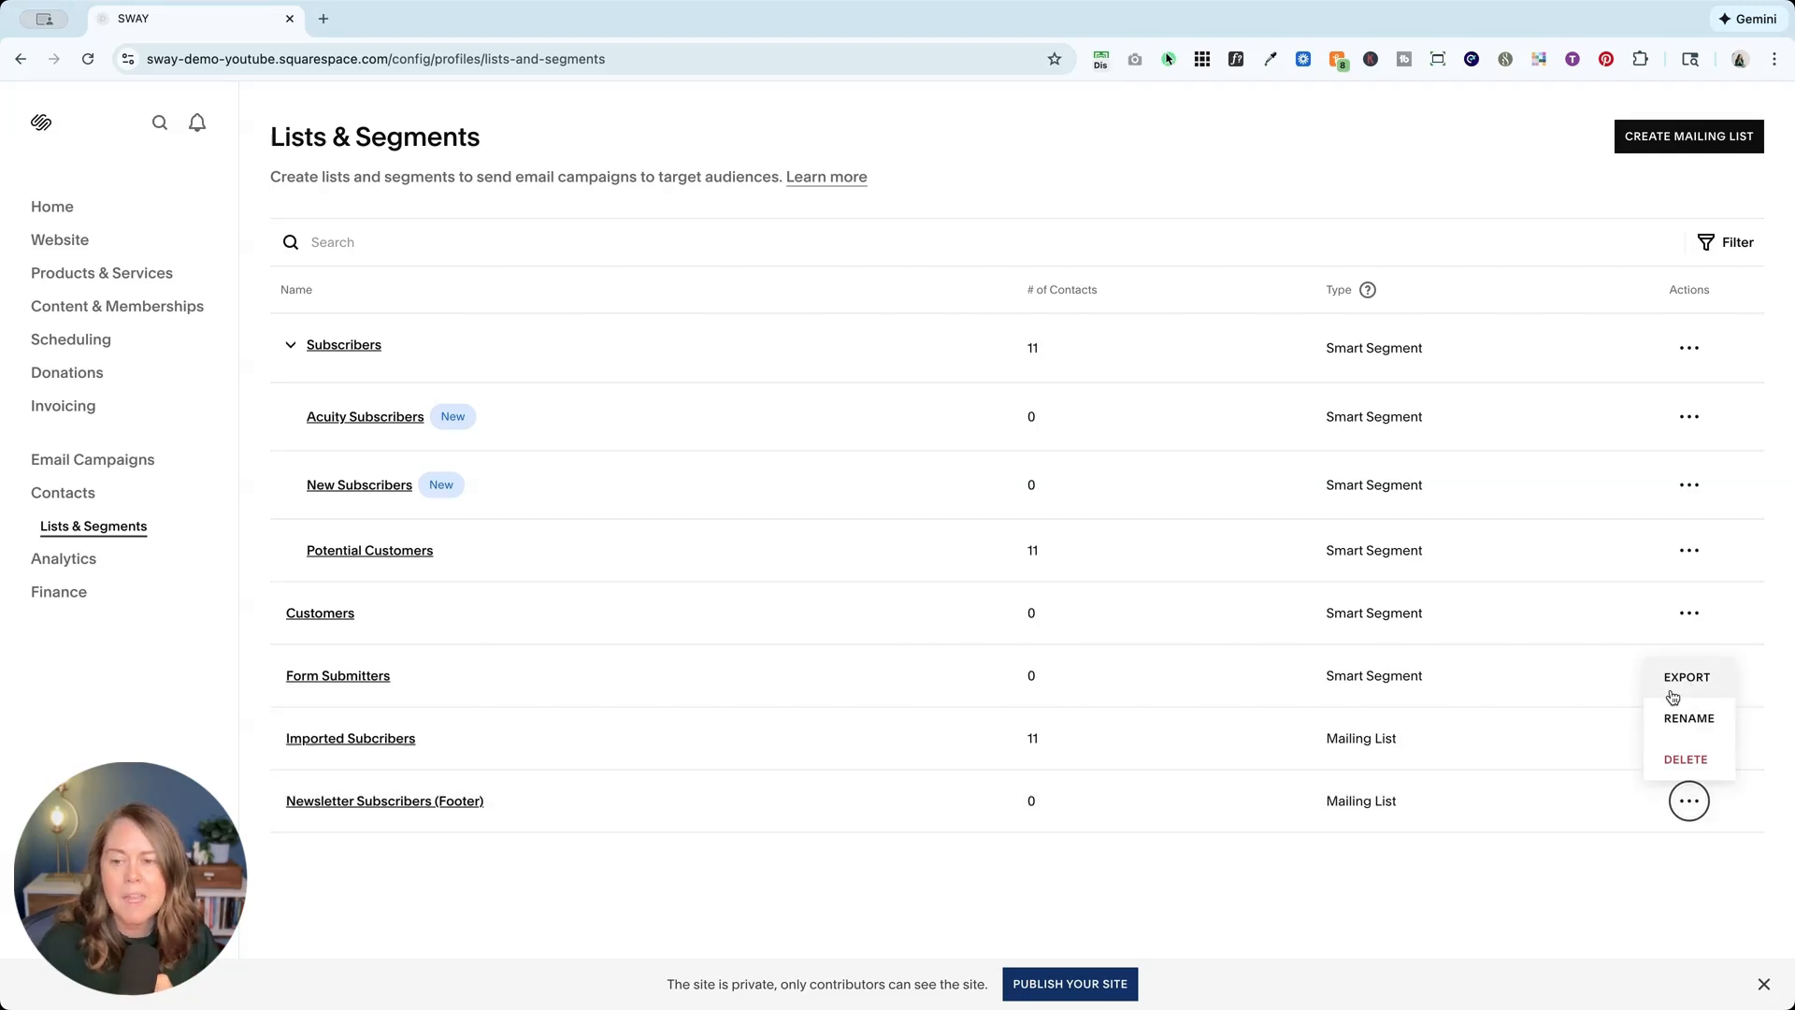
left_click(688, 856)
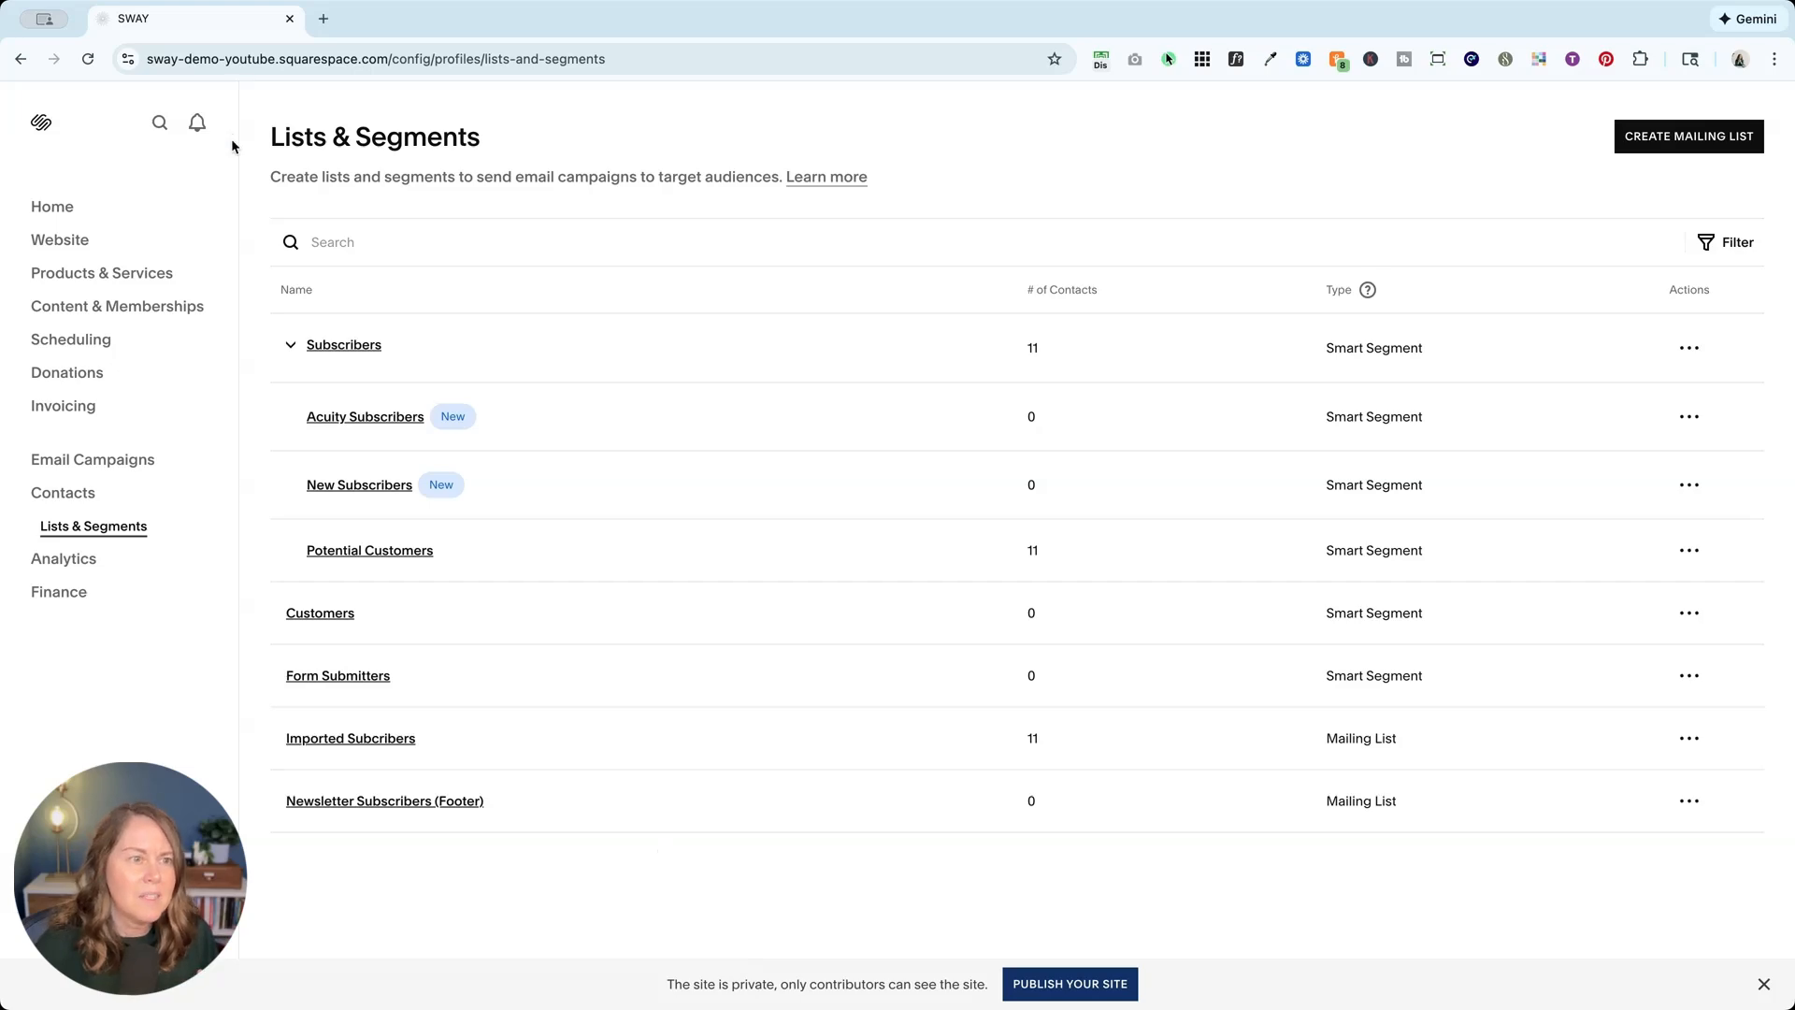
Step: Sign up a test email via the pink Get on the List footer form, then reopen the footer editor
left_click(65, 243)
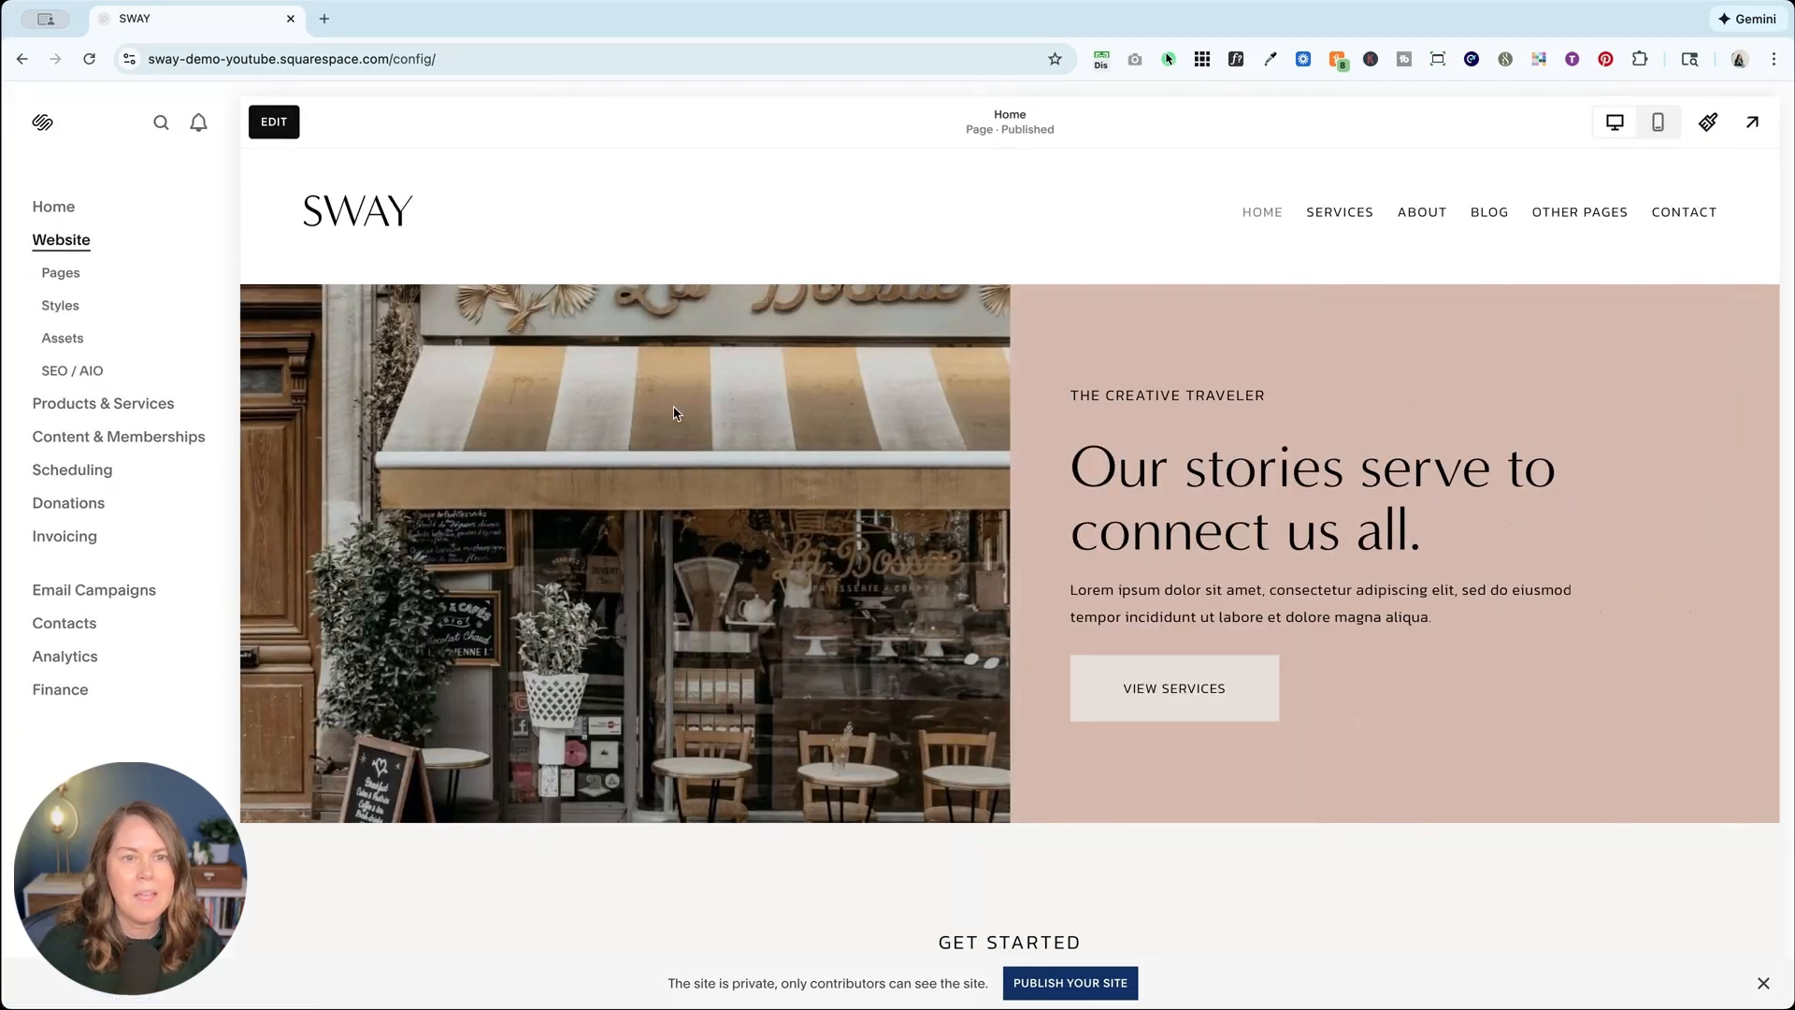
scroll(631, 430, "down", 20)
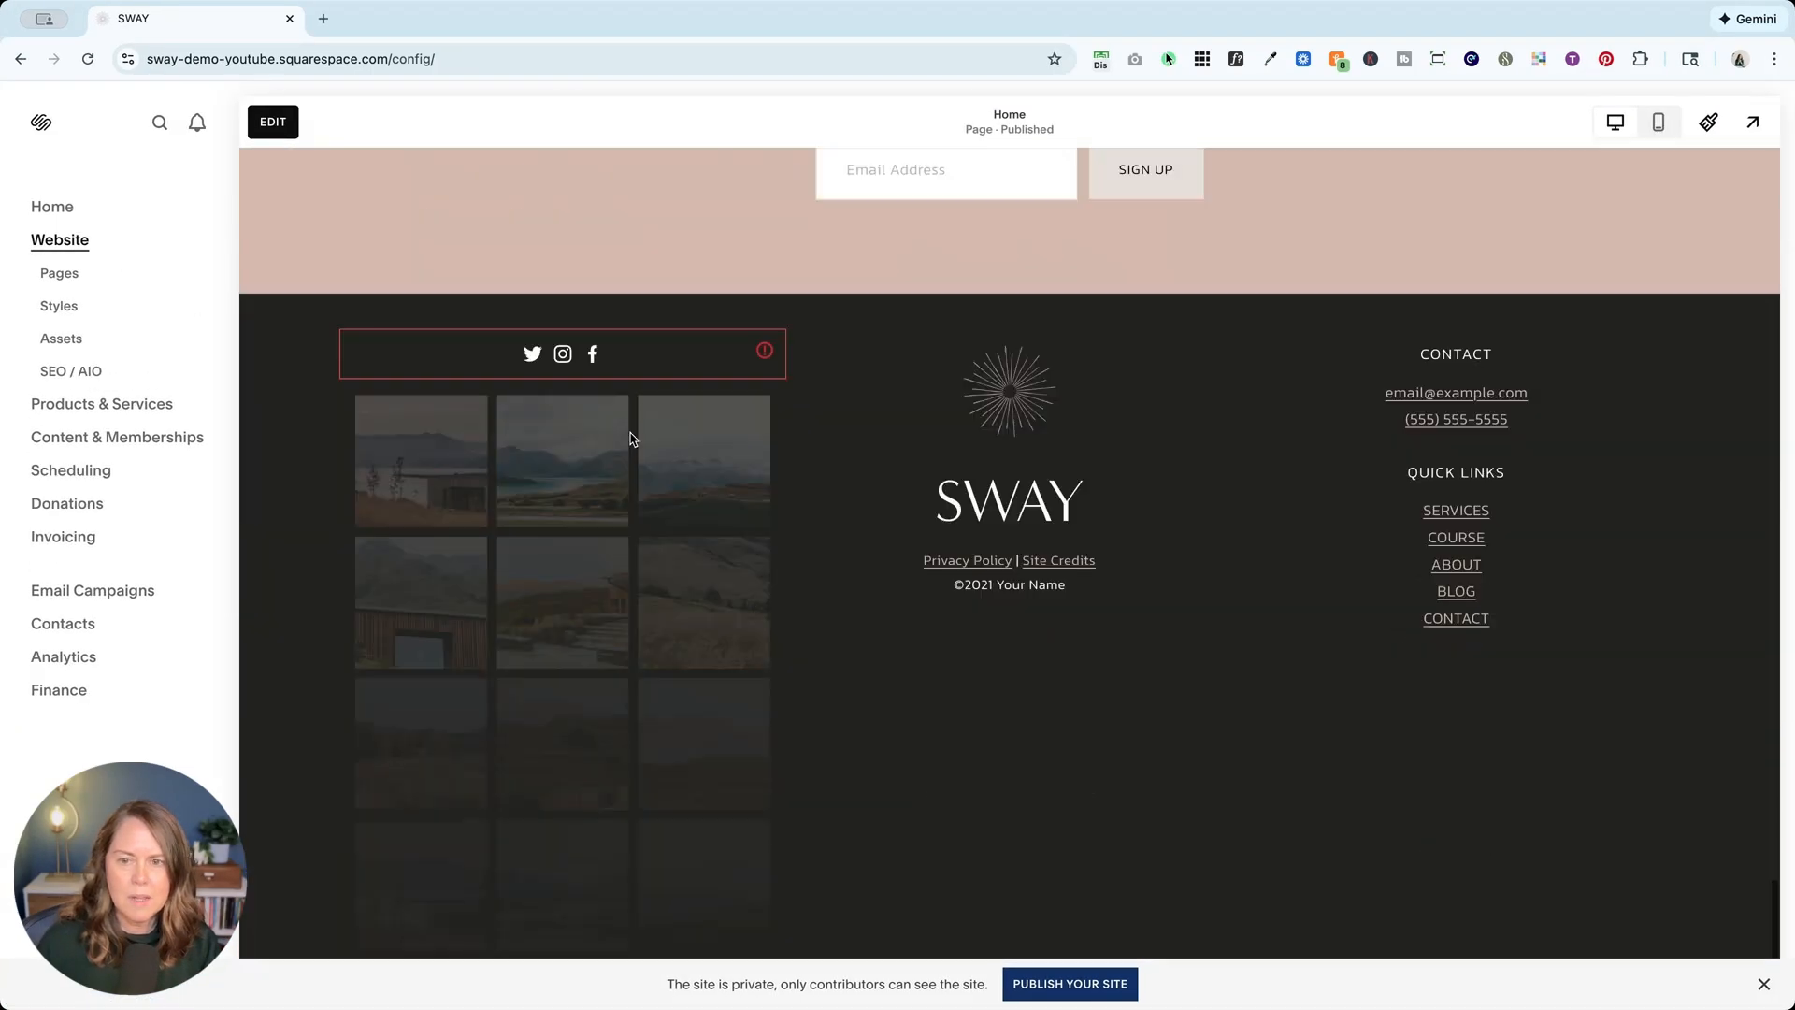
scroll(862, 461, "up", 3)
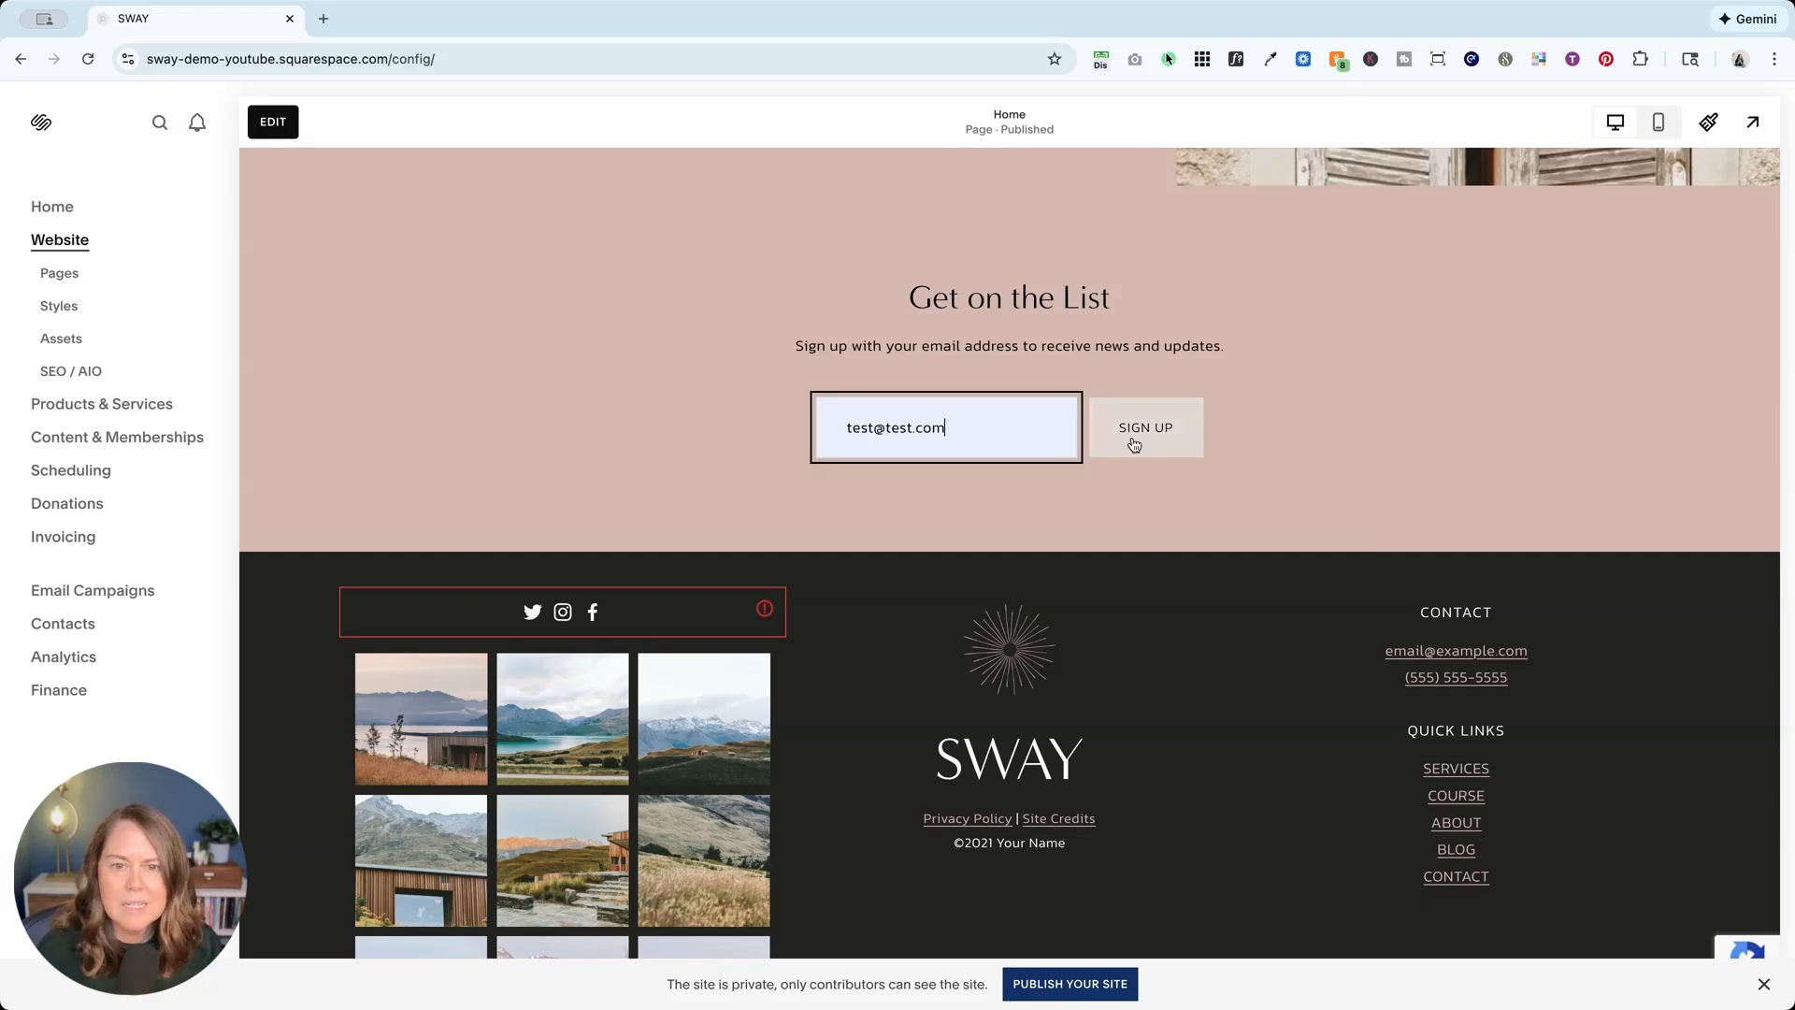
left_click(1170, 440)
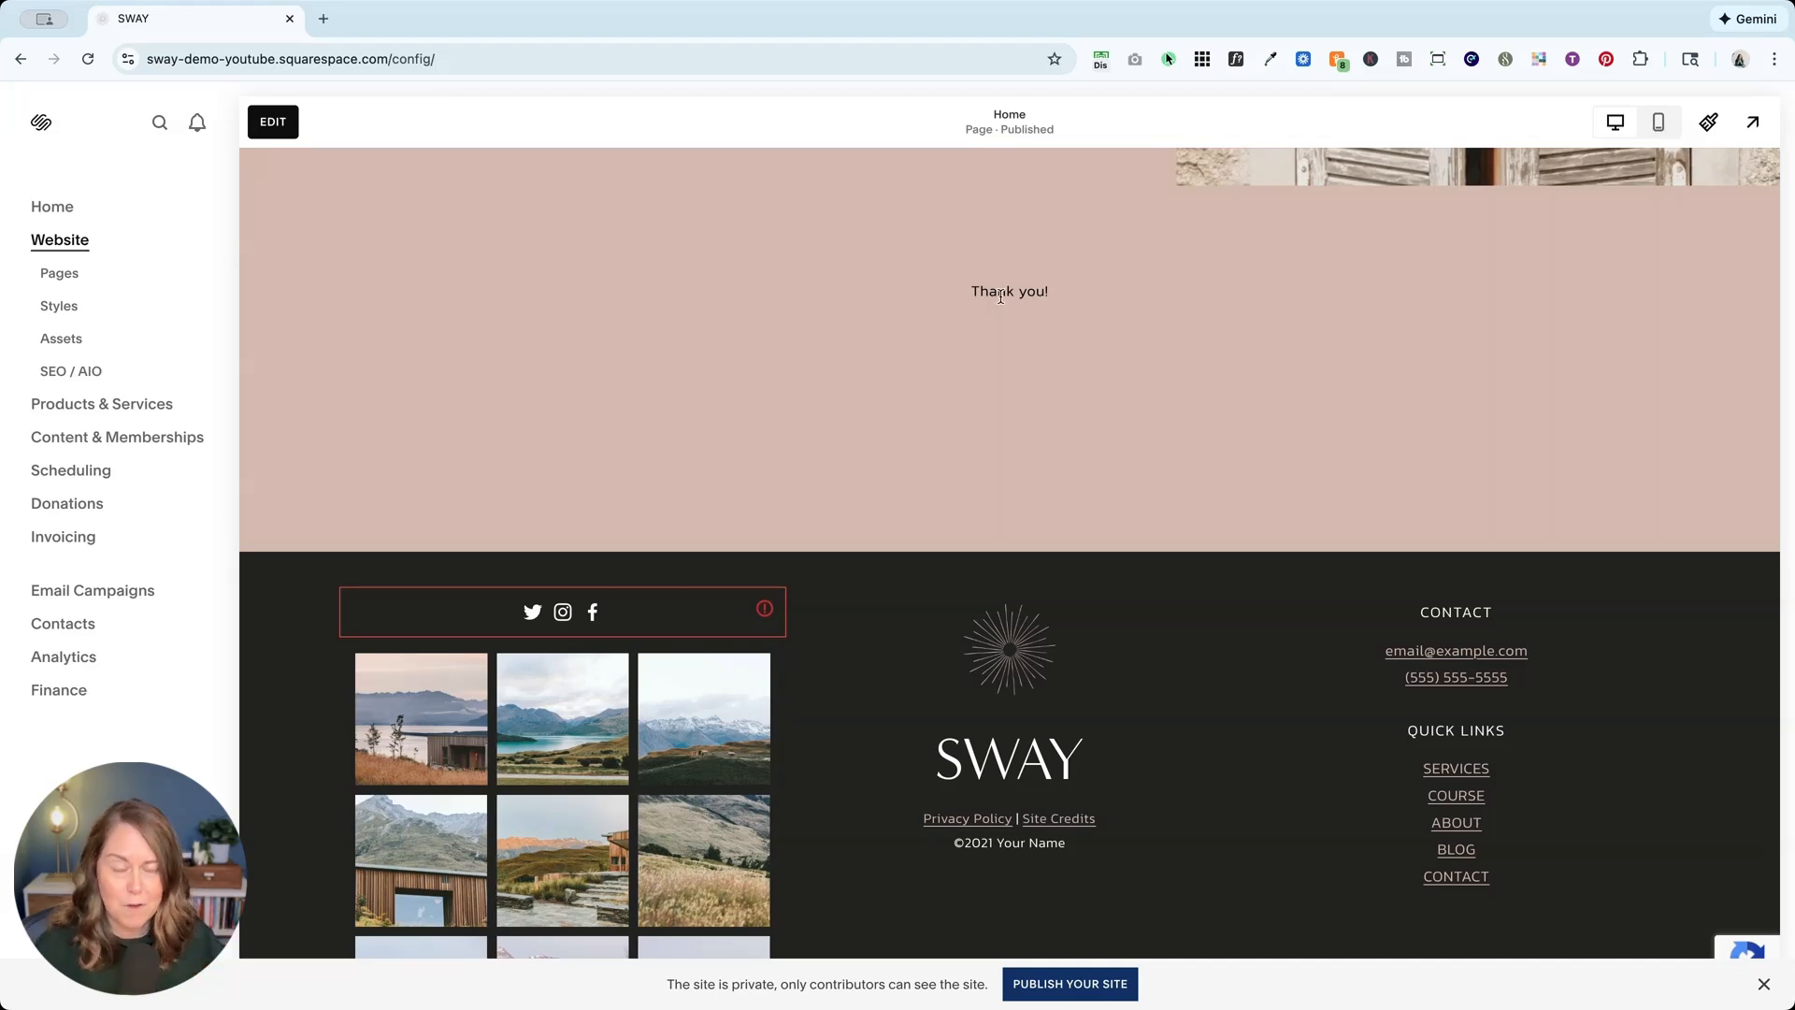
left_click(273, 121)
left_click(926, 624)
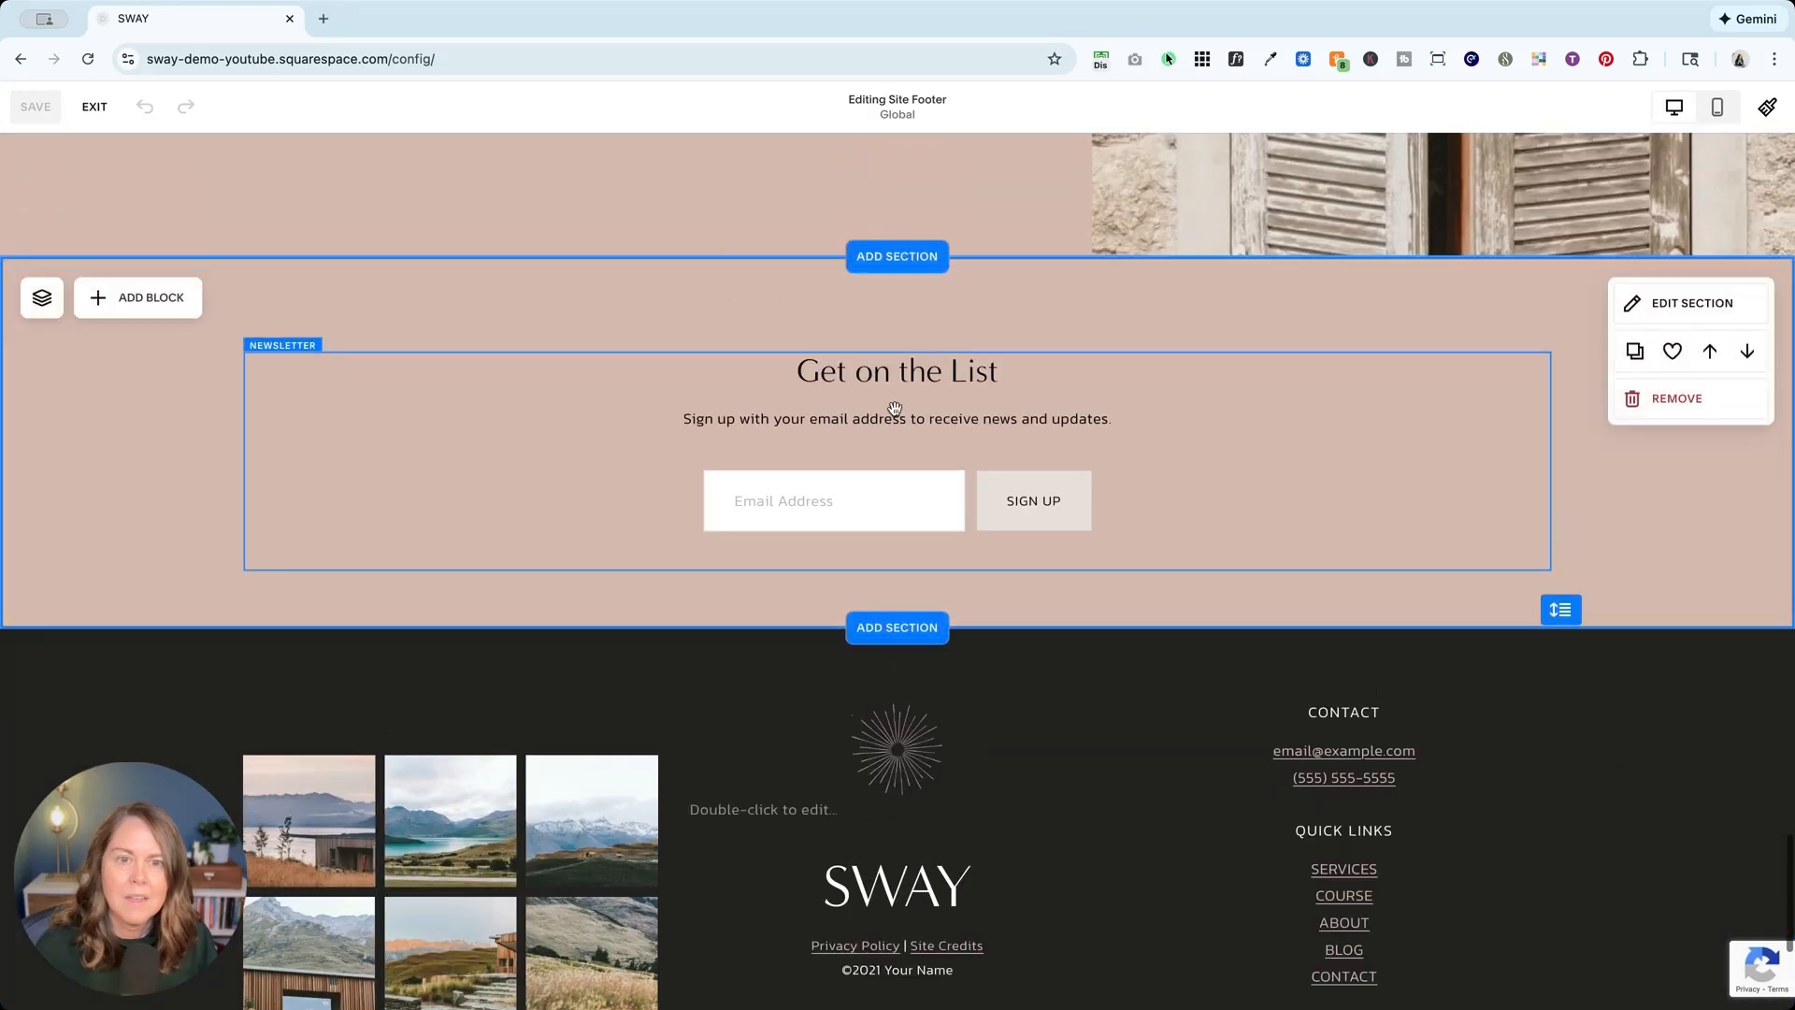
Step: Toggle the signup block's Post-Submit Redirect setting, go back, and exit the footer editor
double_click(895, 409)
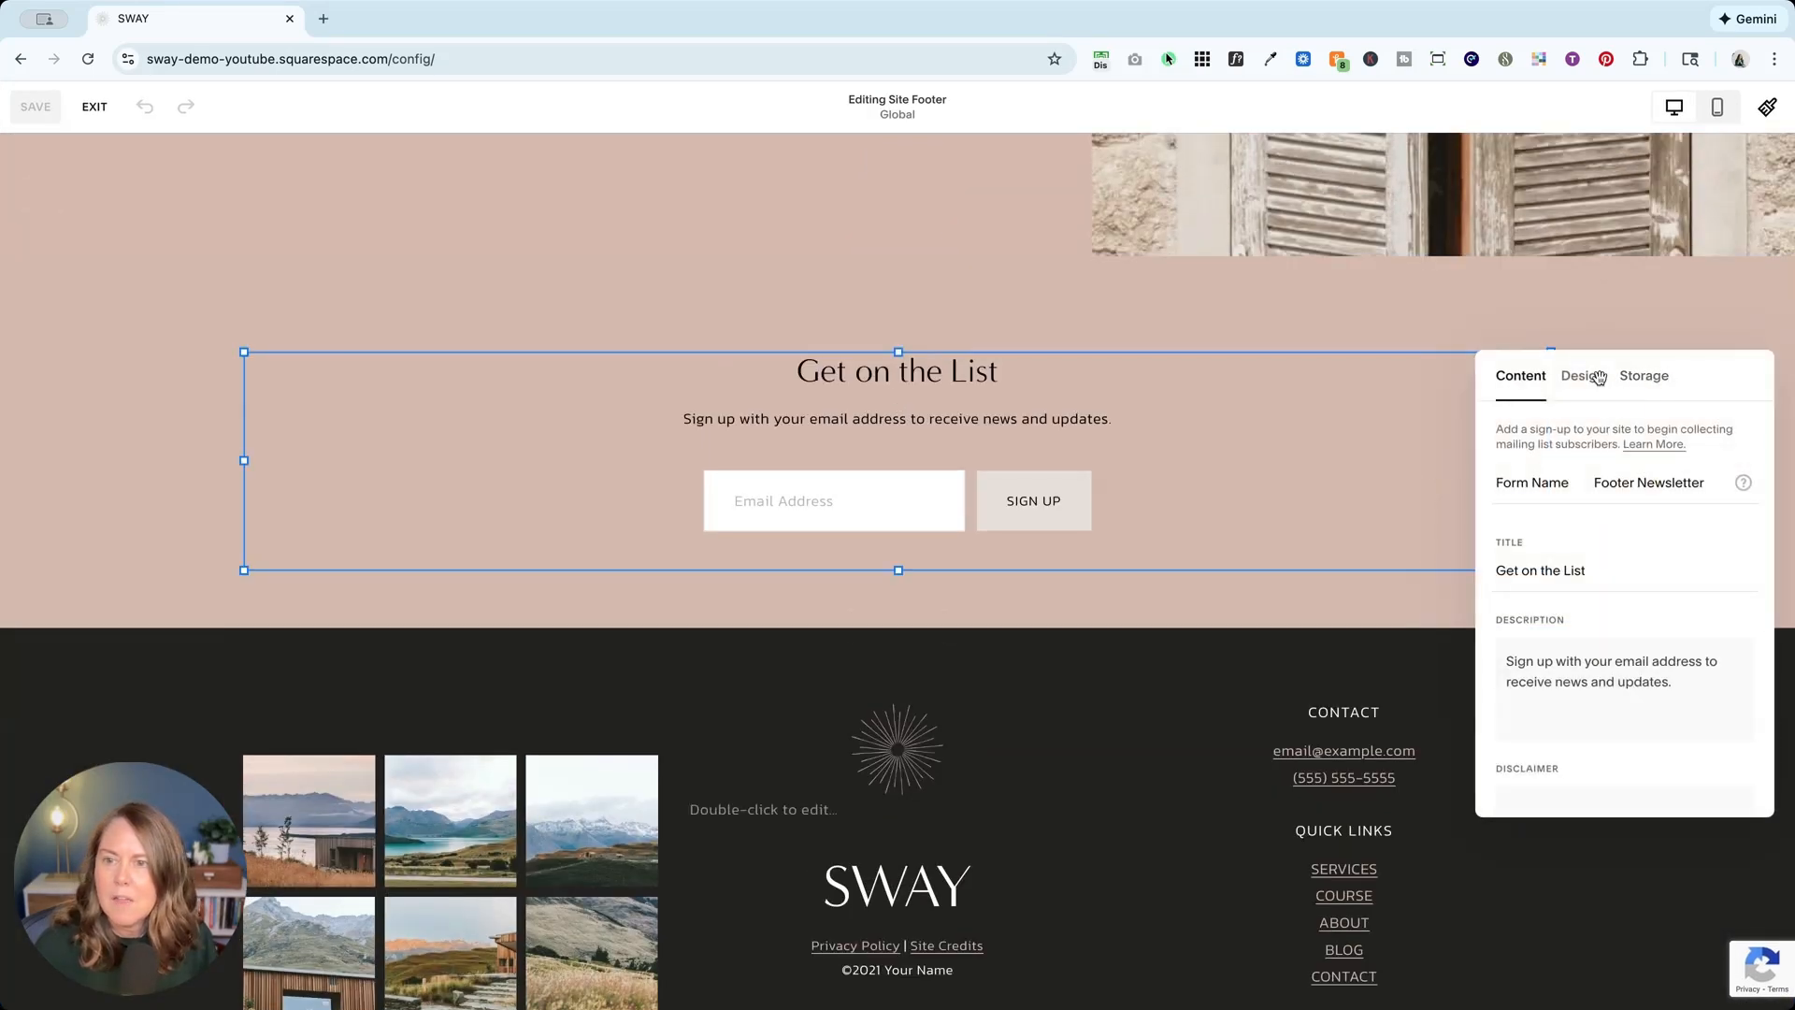
scroll(1592, 530, "down", 5)
left_click(1557, 776)
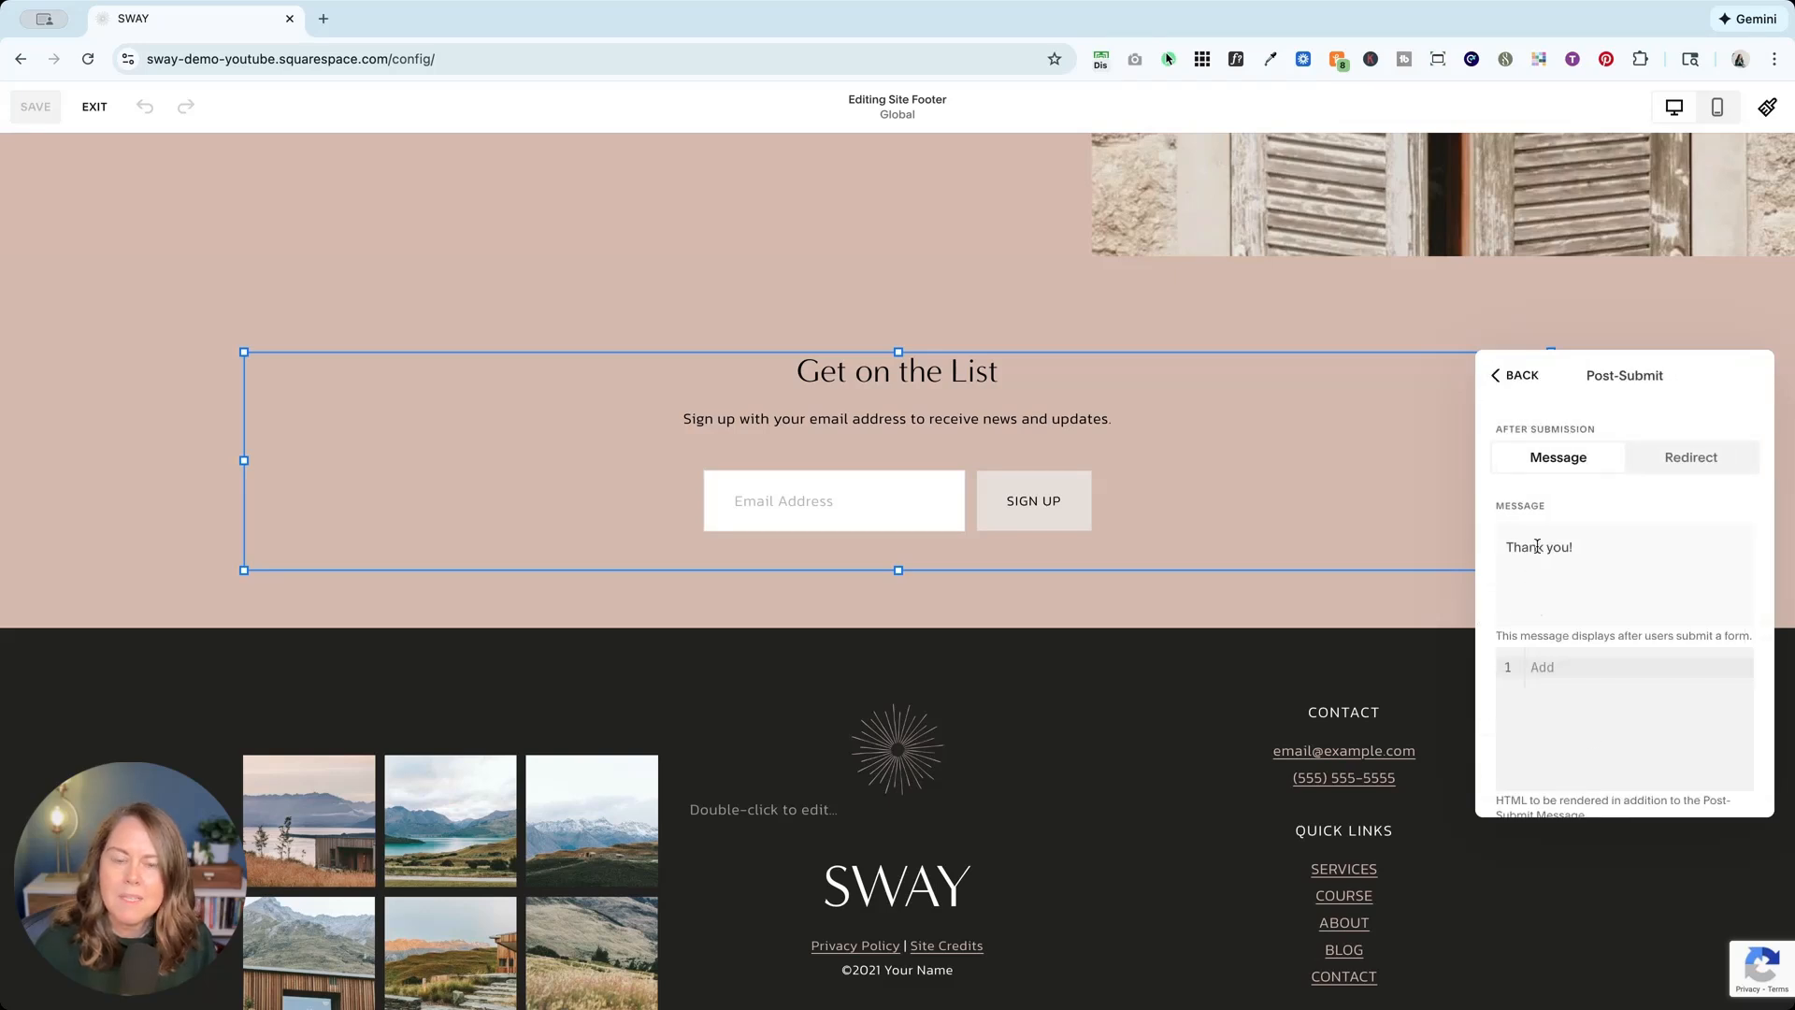
left_click(1700, 461)
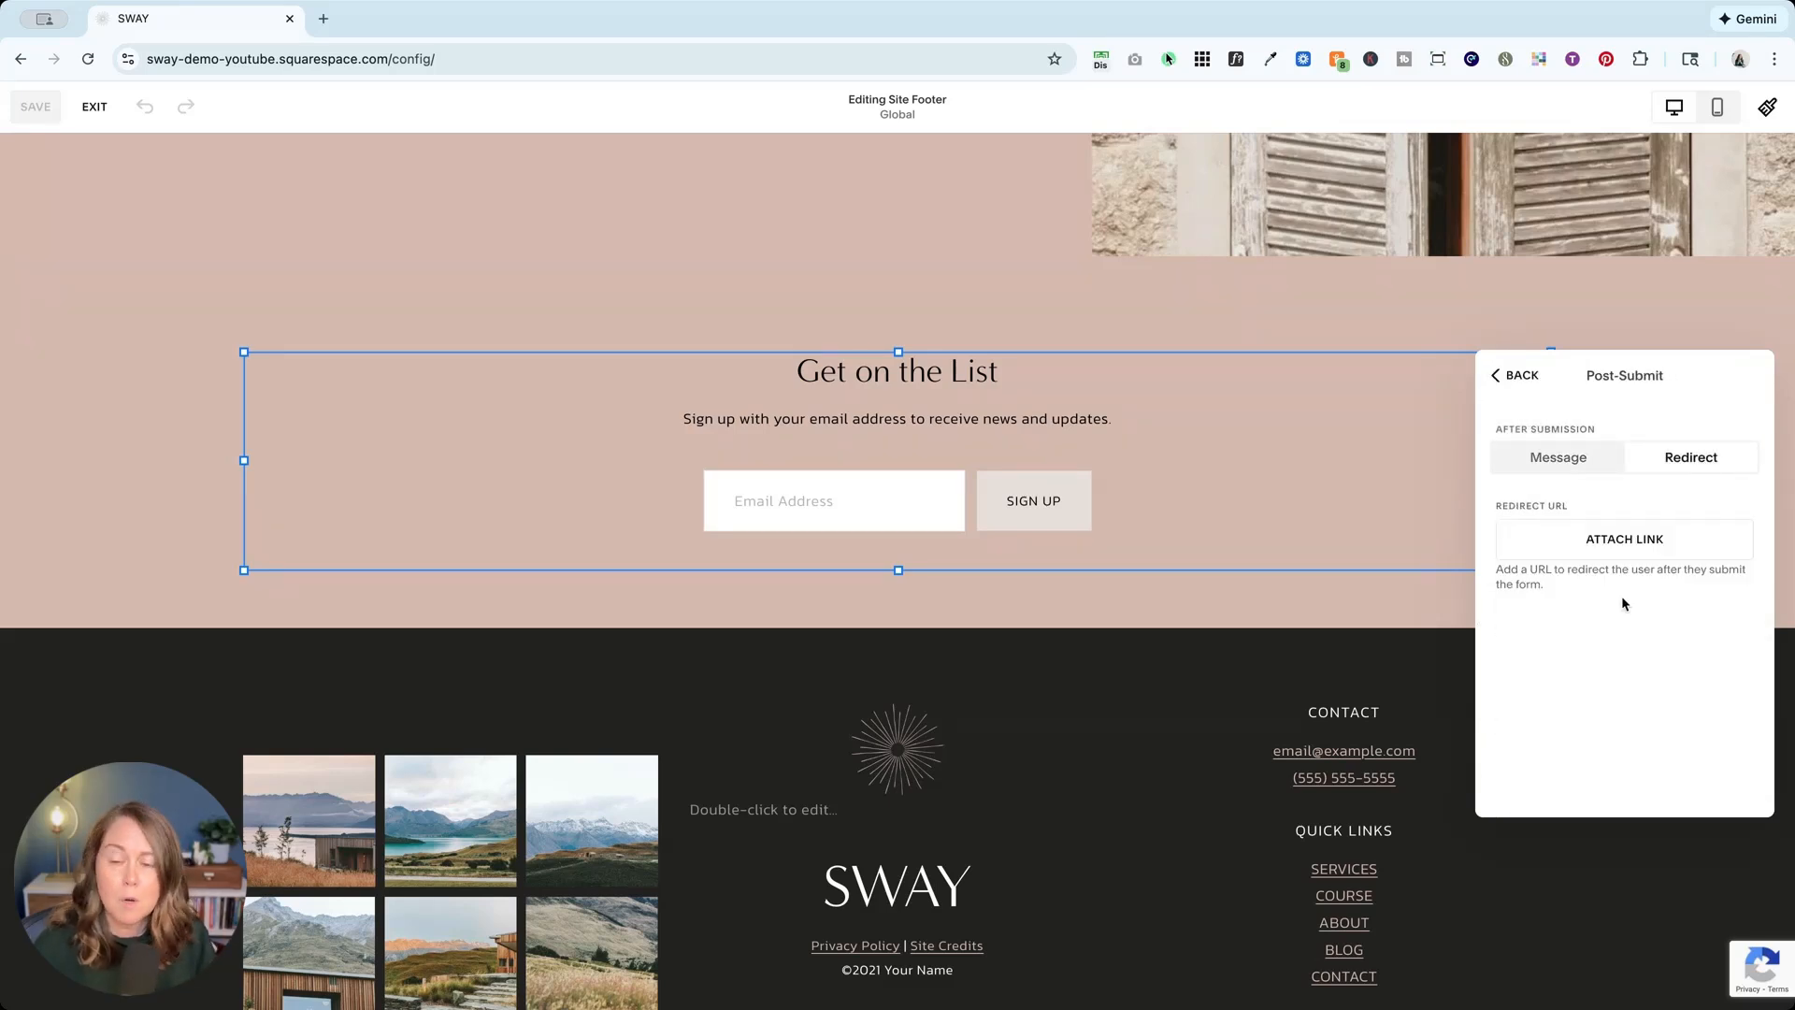
left_click(1508, 378)
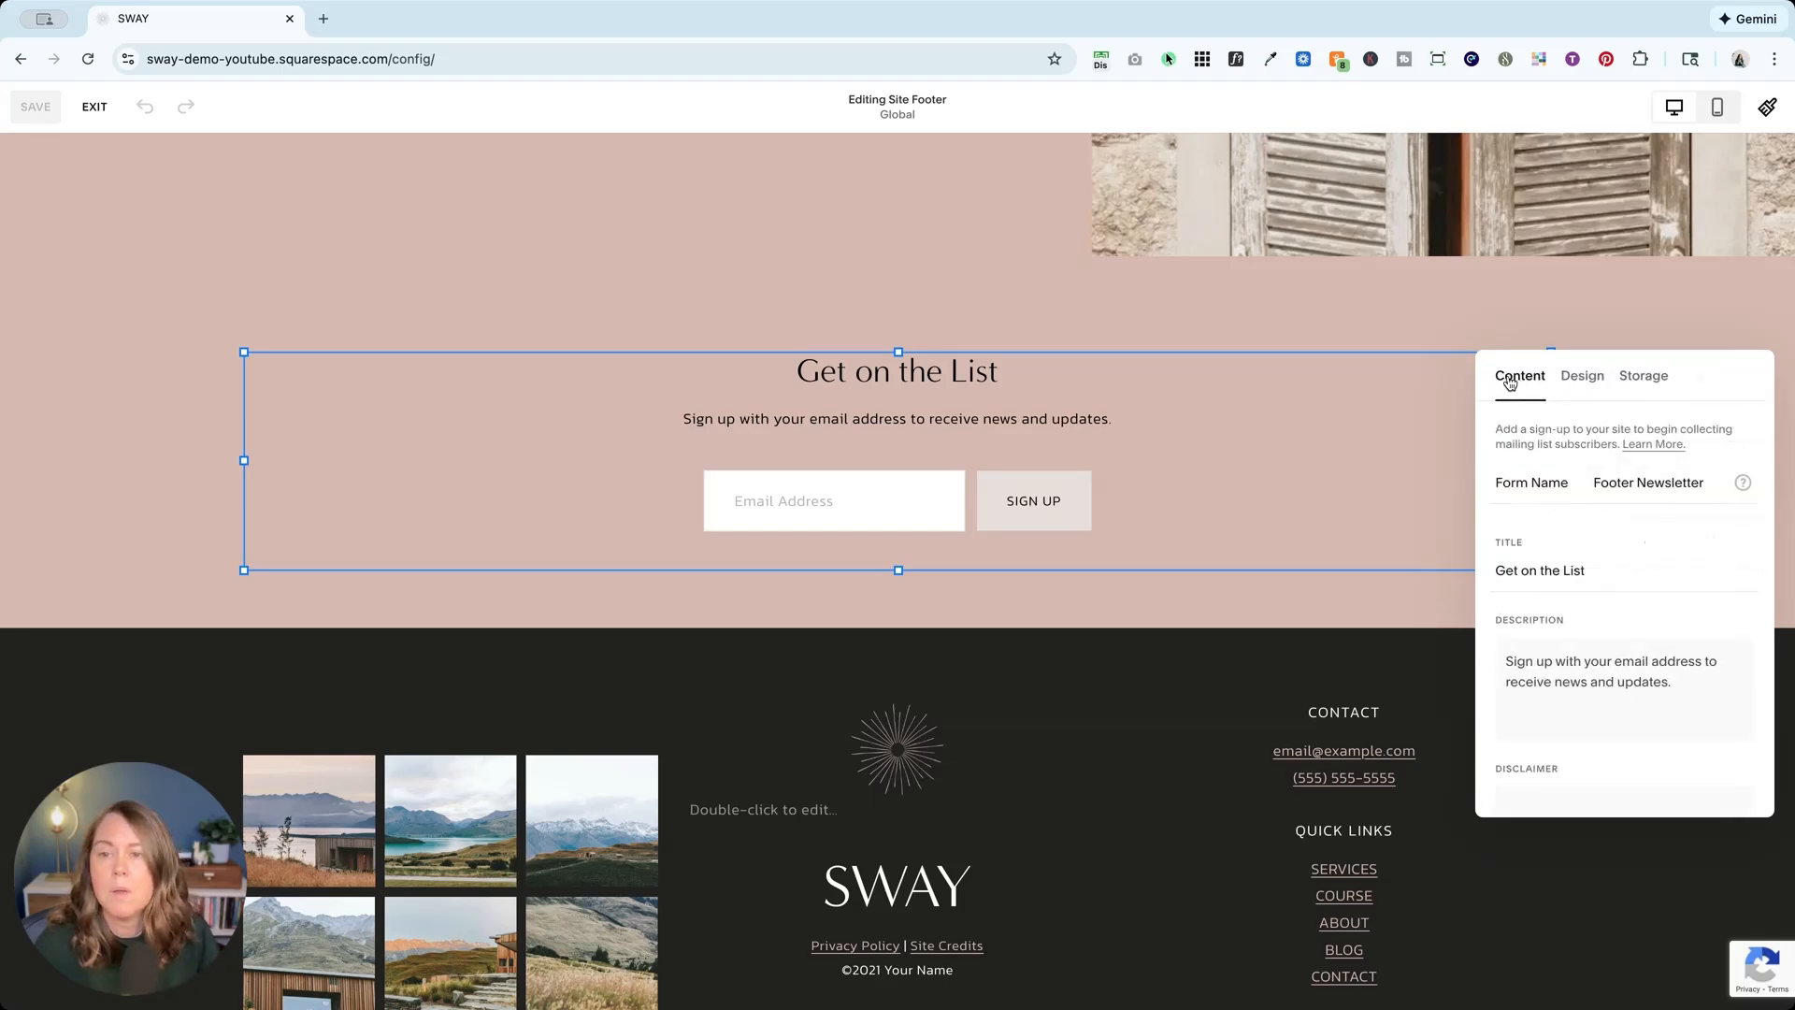
left_click(95, 106)
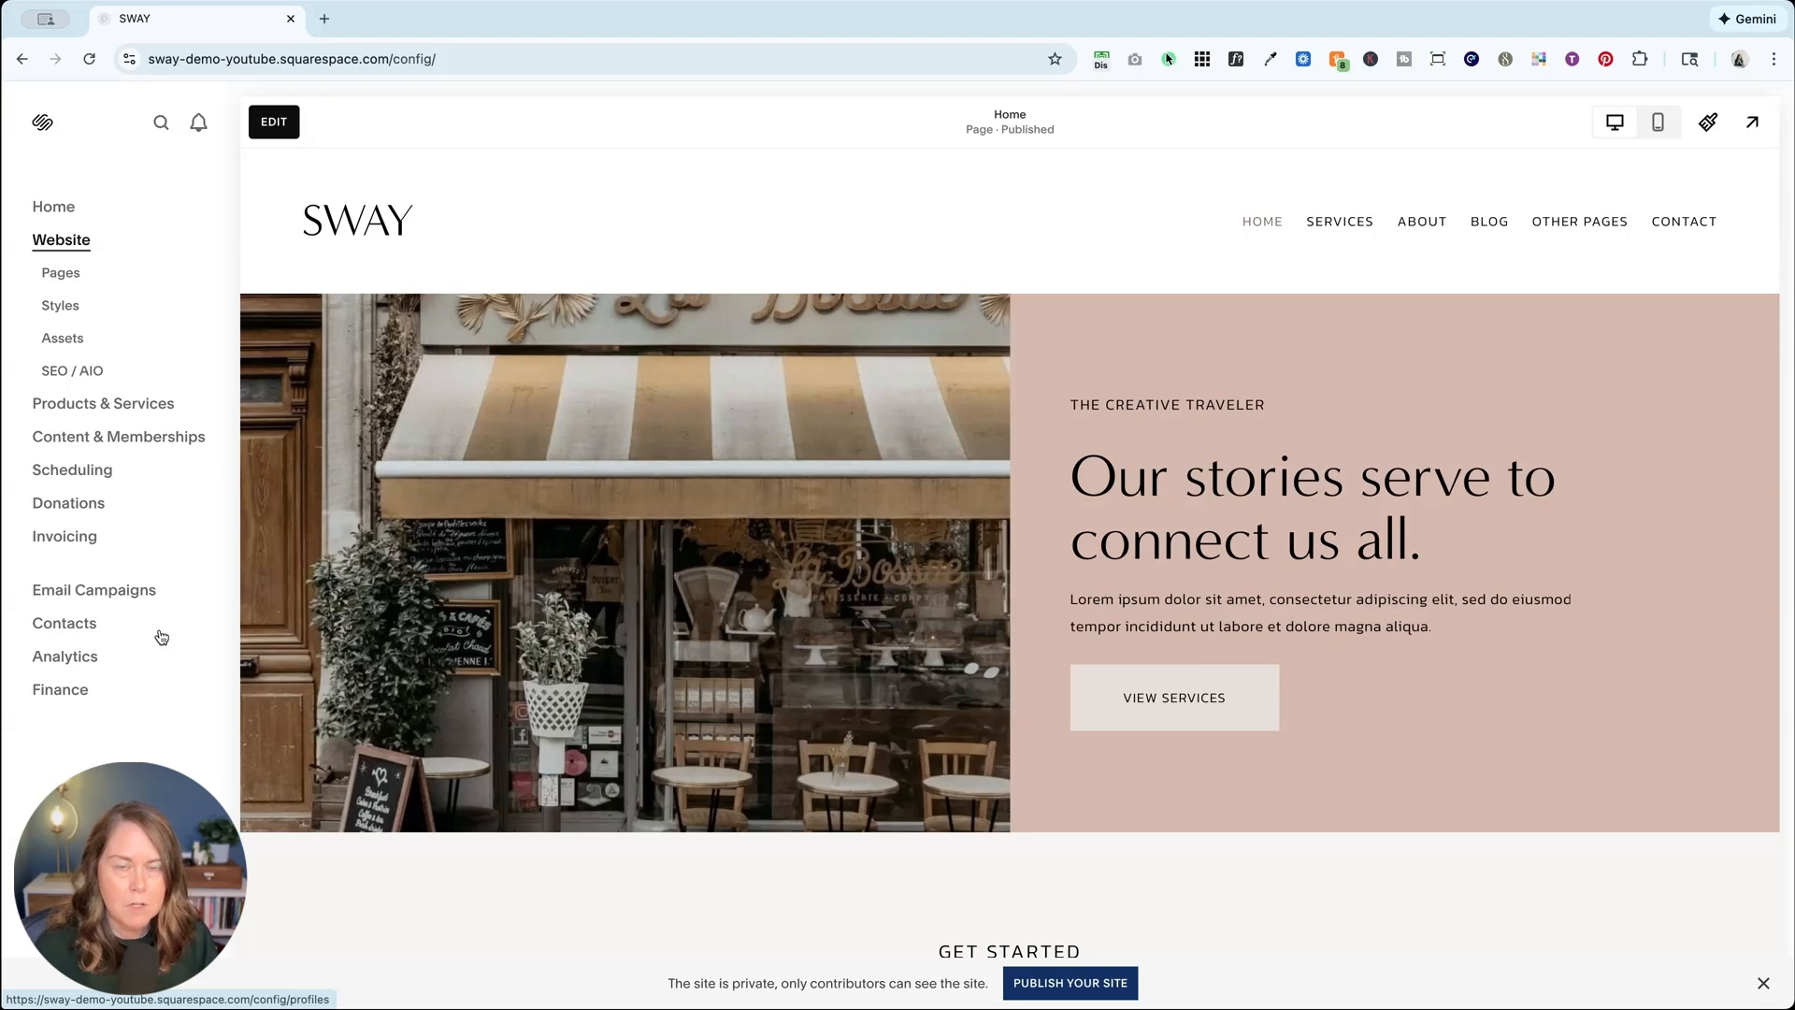
Step: From Contacts > Lists & Segments, open Newsletter Subscribers (Footer) and check its one Organic — Website Signup subscriber
left_click(84, 625)
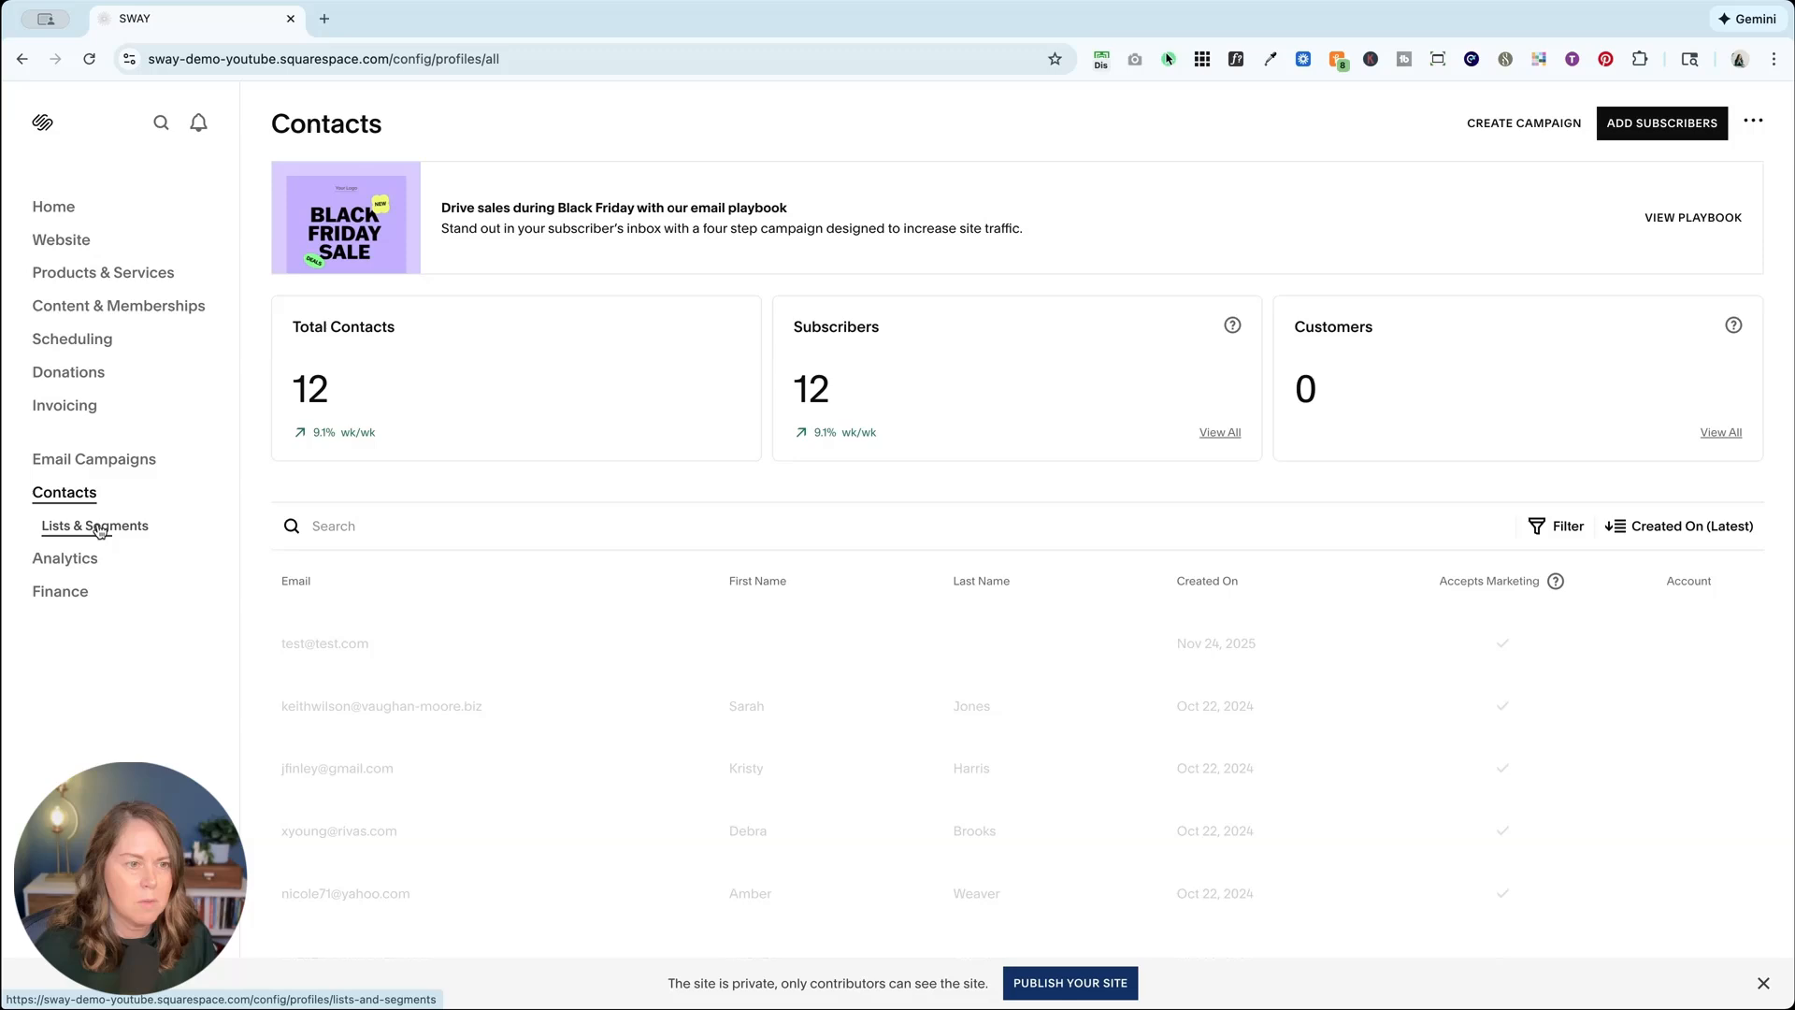
left_click(51, 526)
left_click(340, 801)
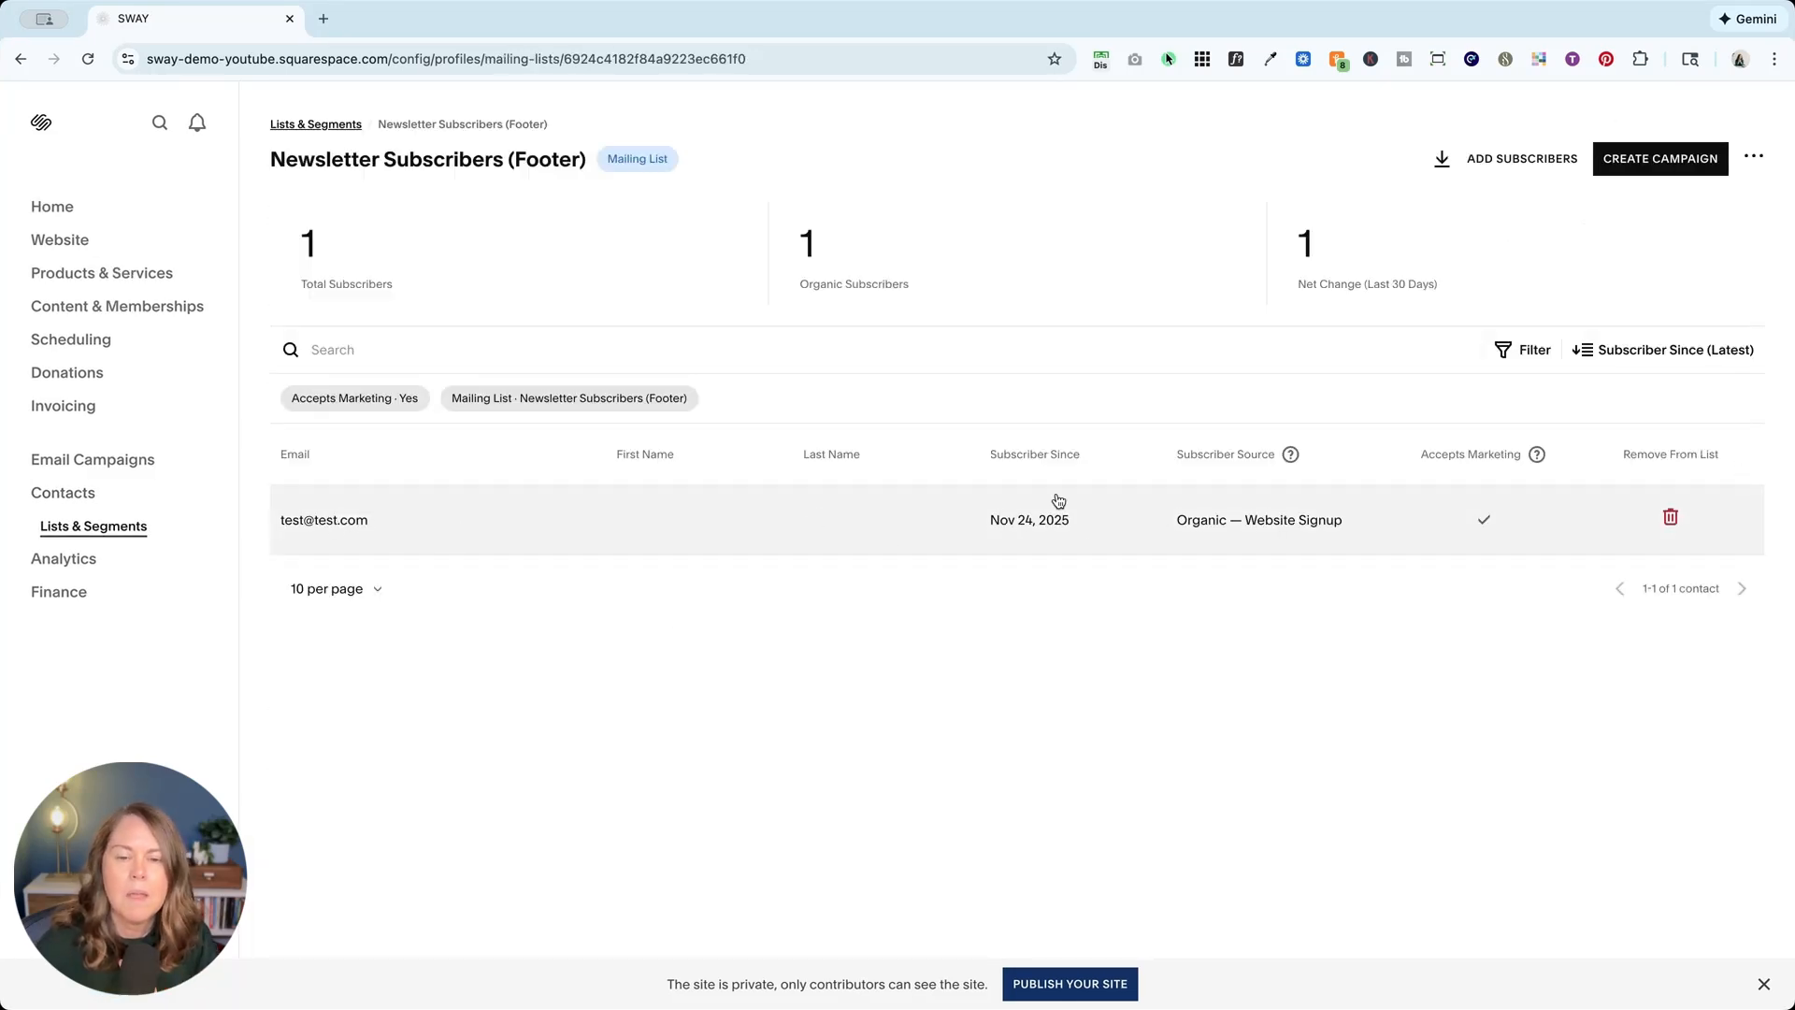
mouse_move(1287, 462)
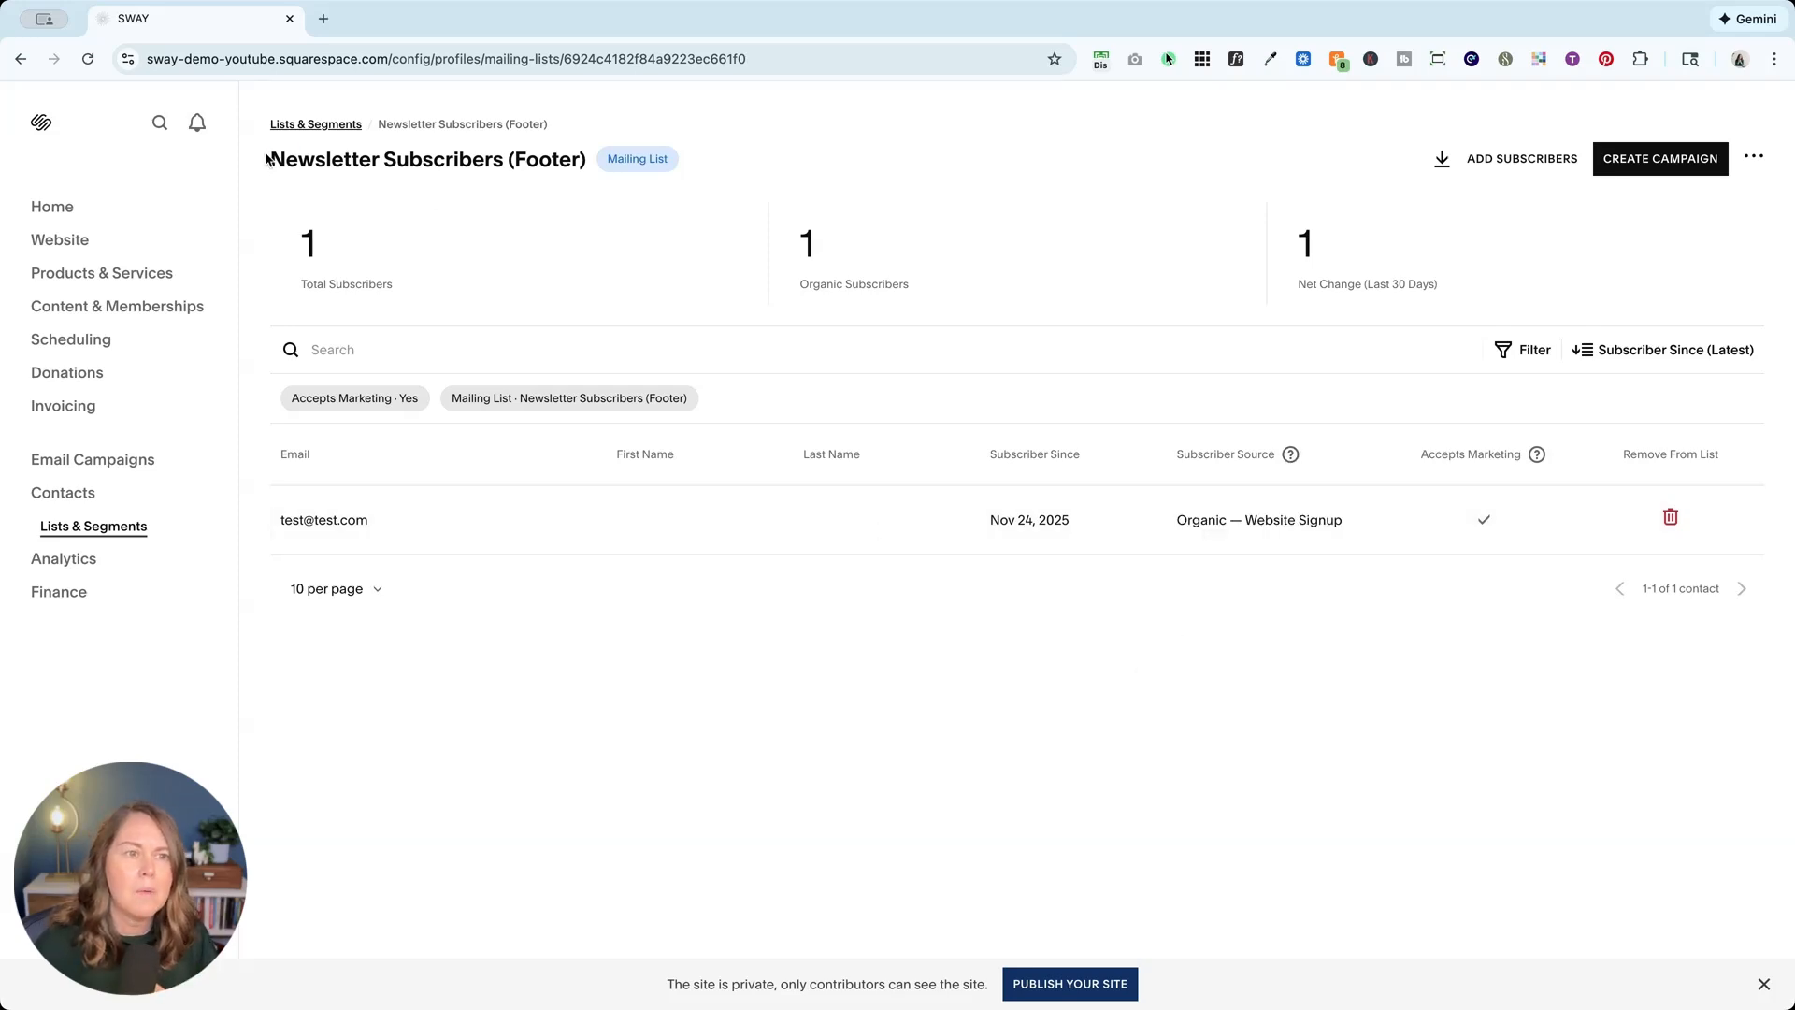
left_click_drag(267, 159, 600, 176)
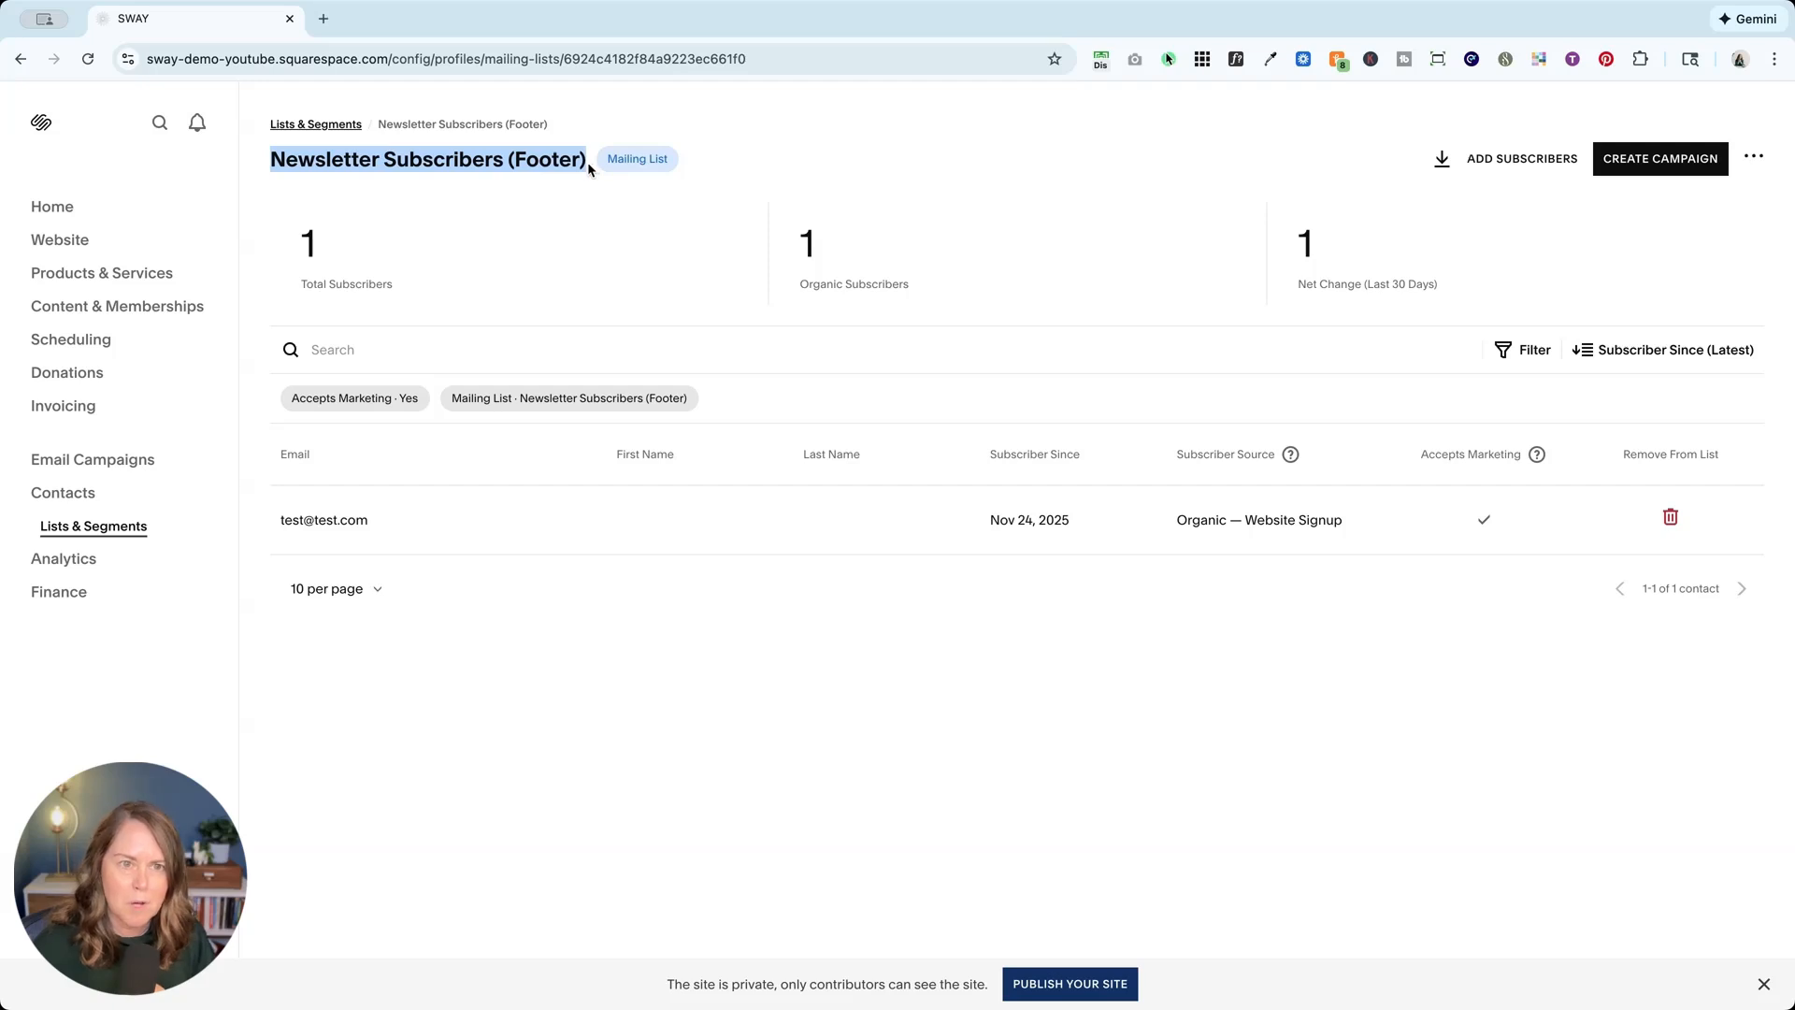